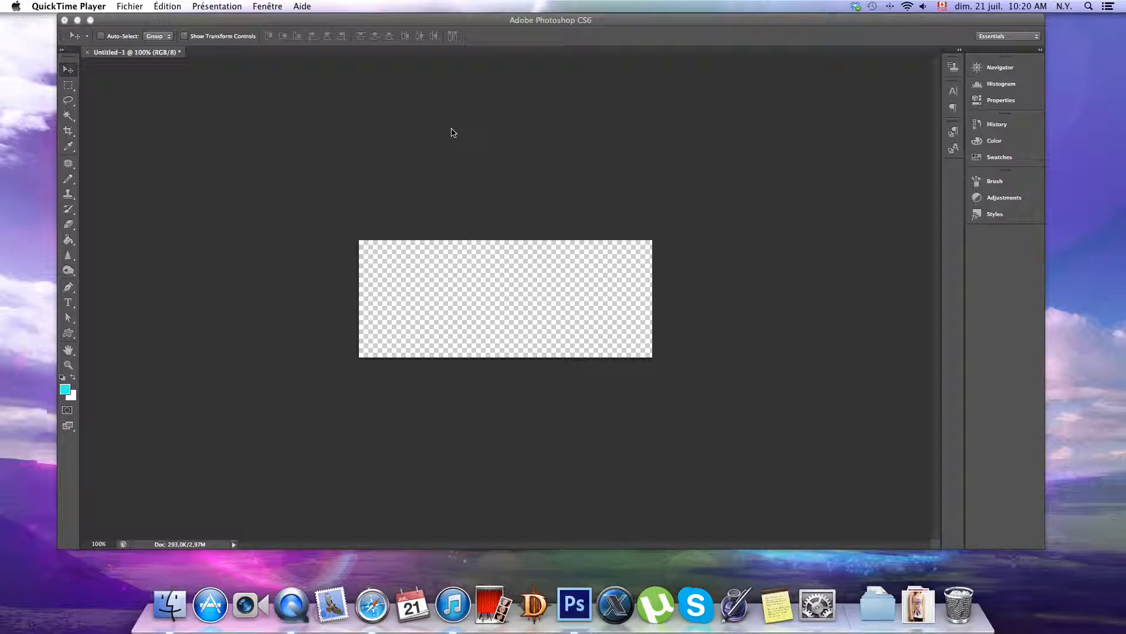
Step: Switch to Photoshop and display the animation timeline for the banner document
click(453, 133)
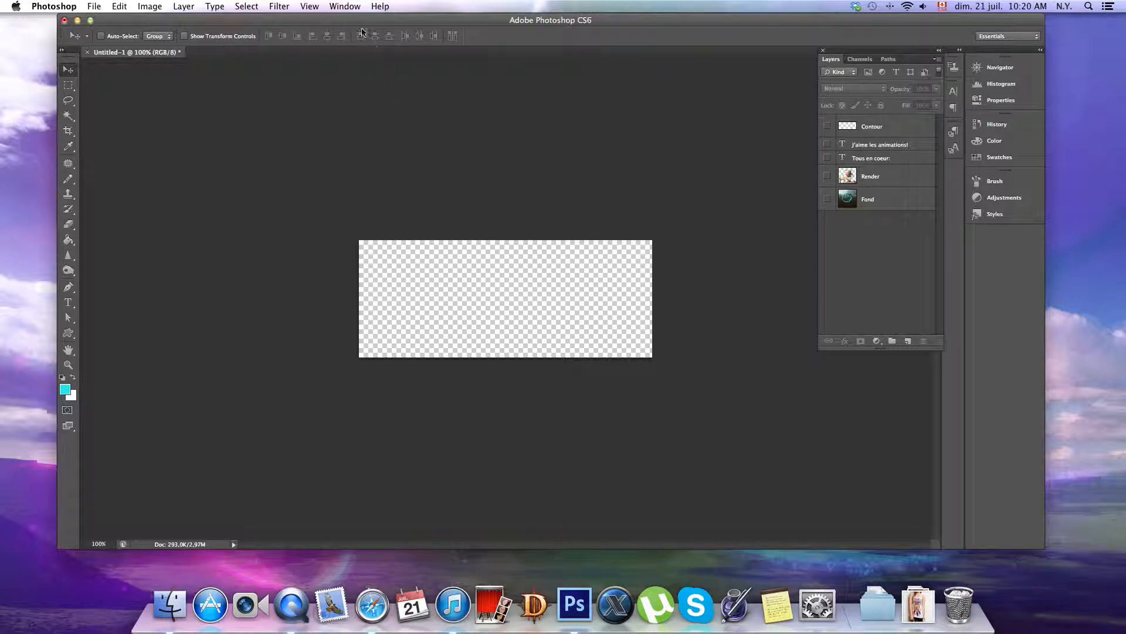
click(355, 8)
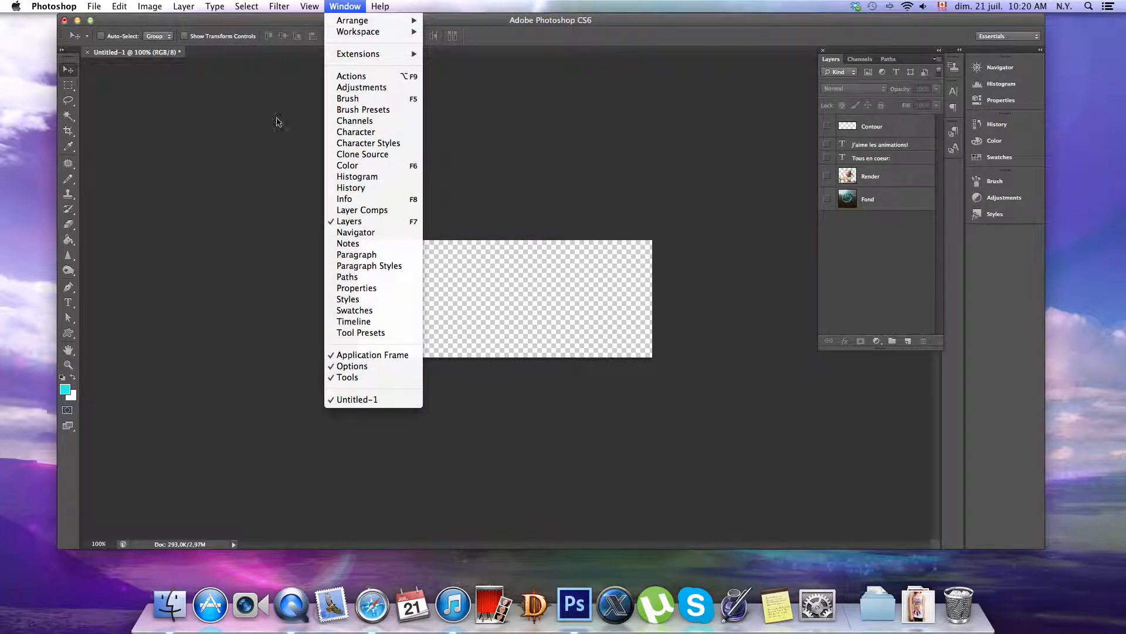
click(354, 322)
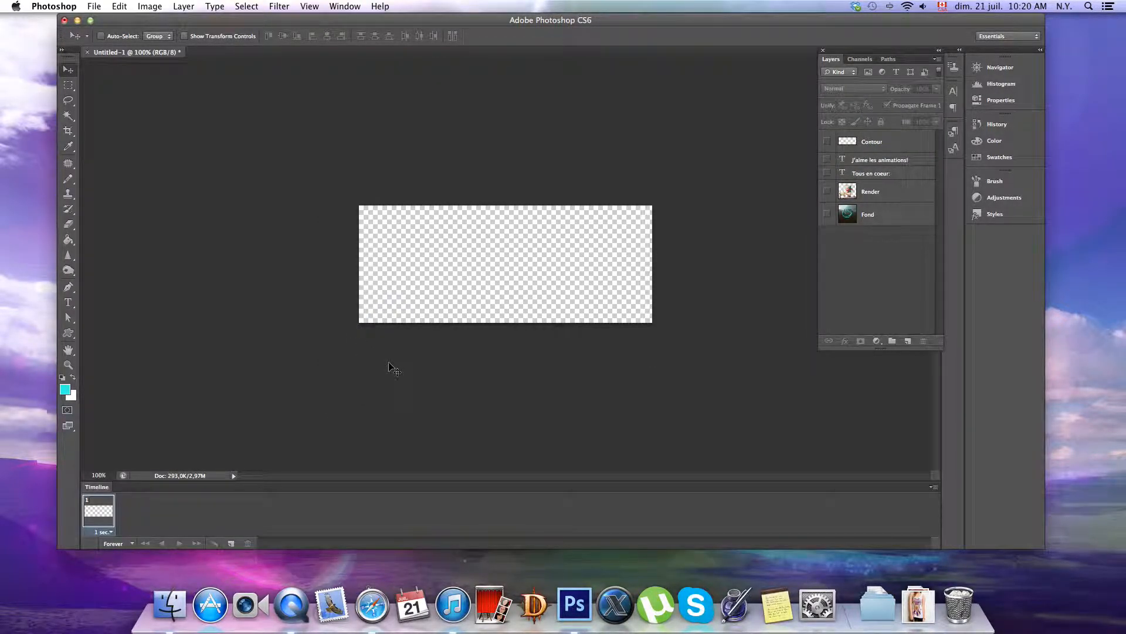
Step: Make the Fond, Render, "Tous en coeur:", "J'aime les animations!" and Contour layers visible
click(827, 218)
click(827, 191)
click(827, 172)
click(827, 160)
click(827, 141)
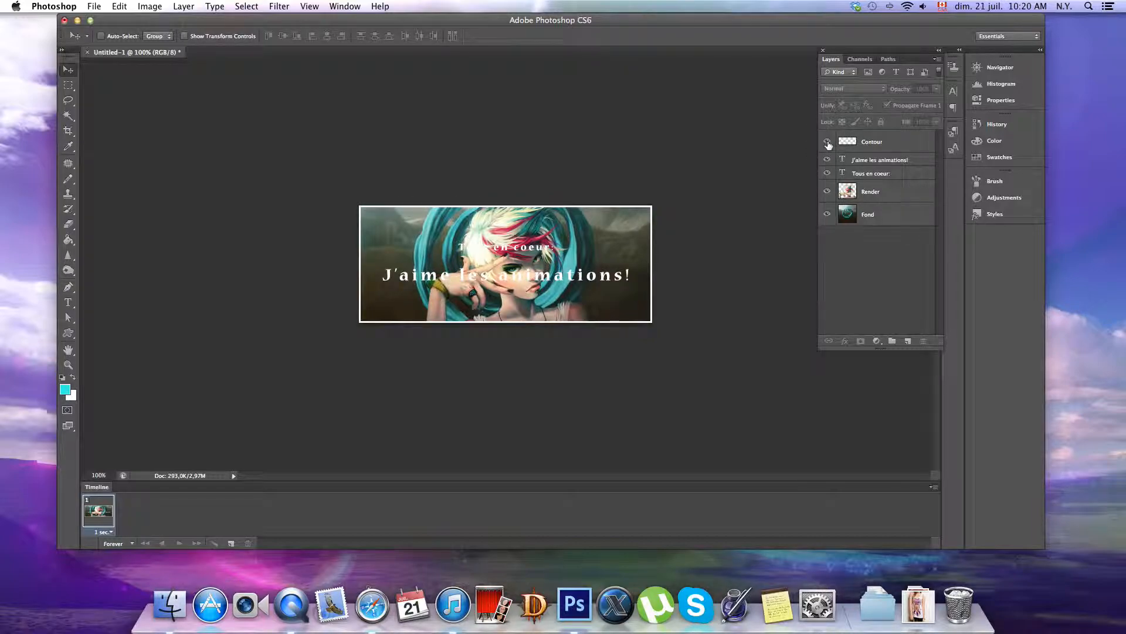
Step: Hide the Contour, both text and Render layers so that only the Fond layer shows in the first frame
click(827, 141)
click(827, 159)
click(827, 172)
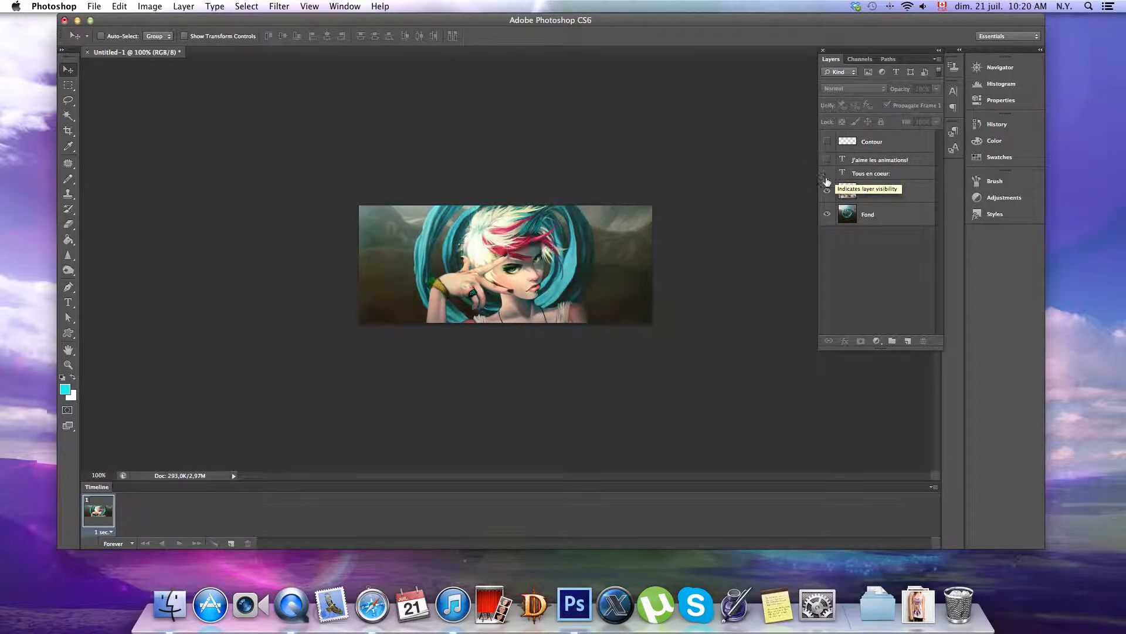
click(827, 190)
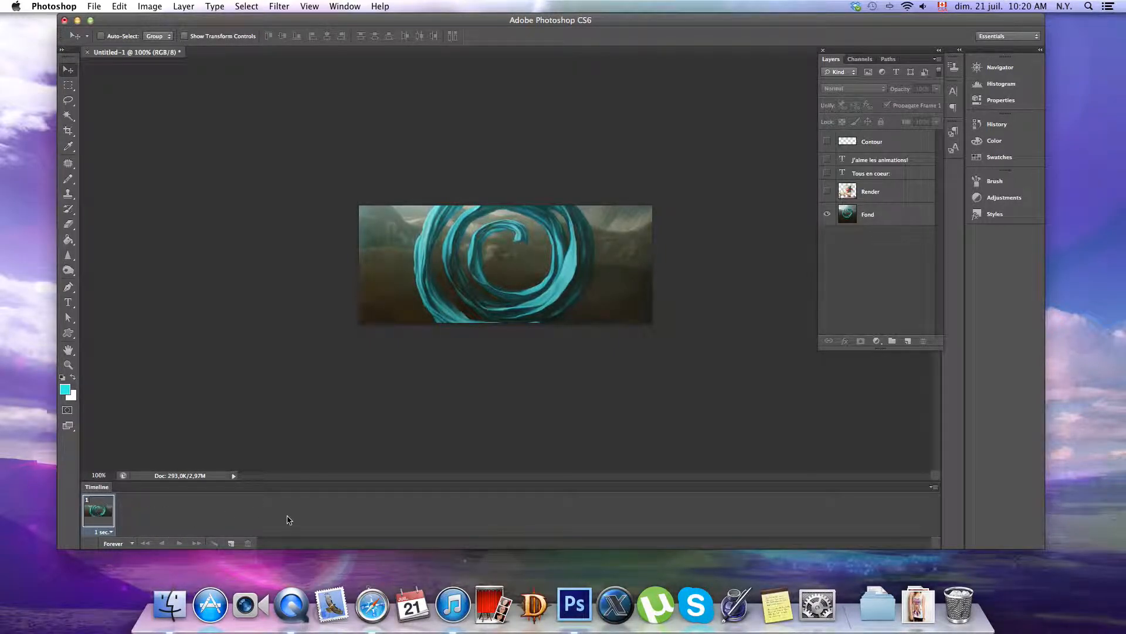
Step: Add two duplicate frames to the animation and make the Render layer visible in frame 2
click(230, 543)
click(230, 543)
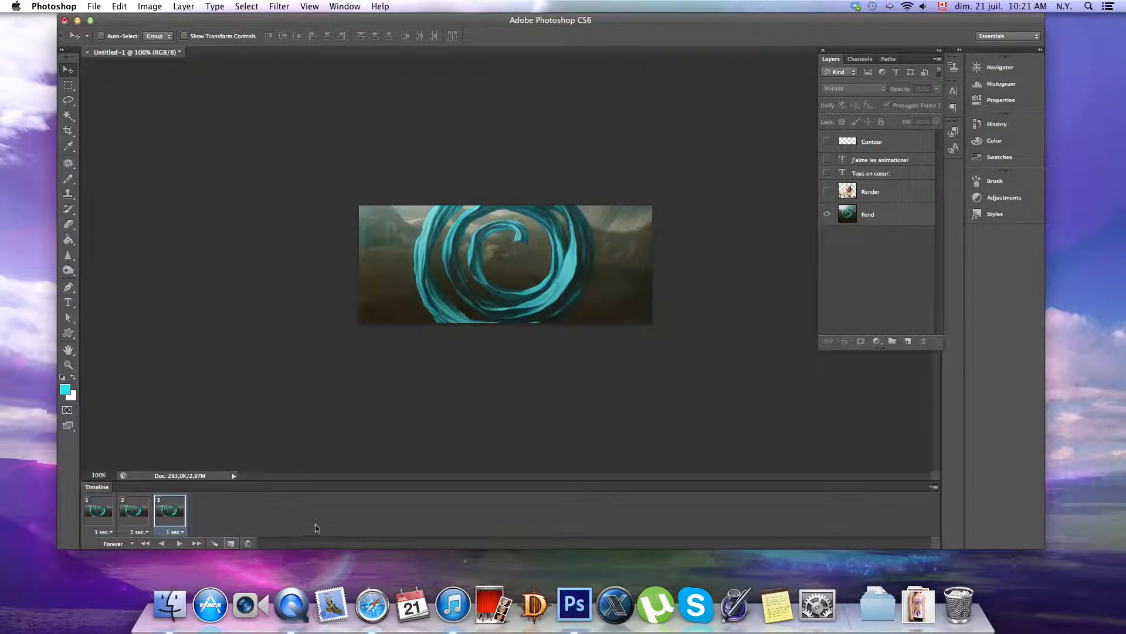
click(139, 520)
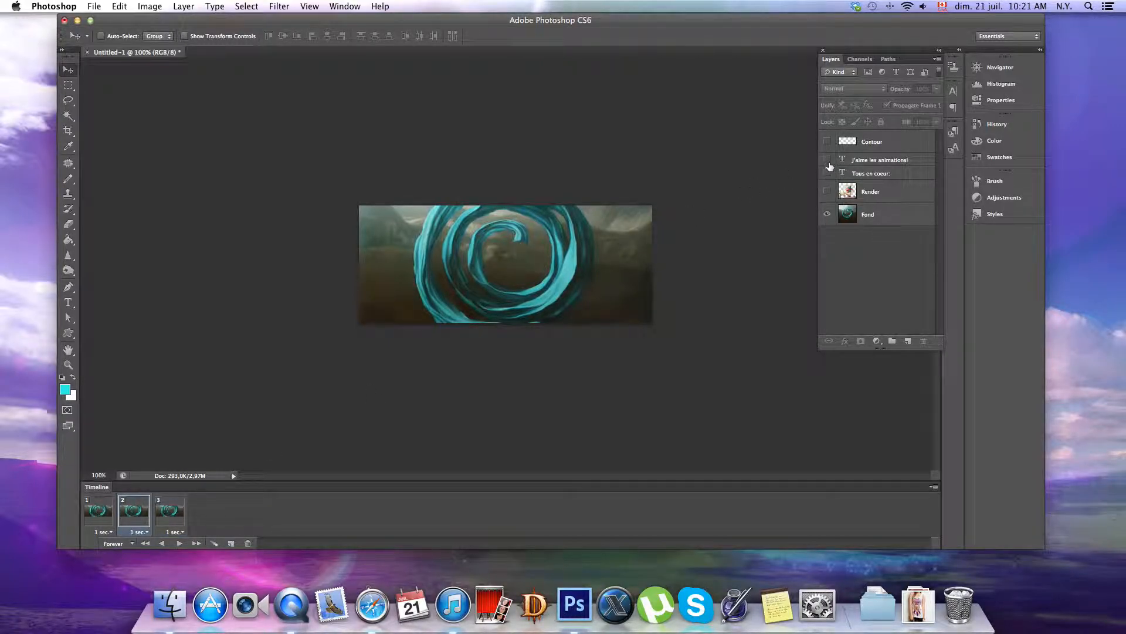
click(827, 191)
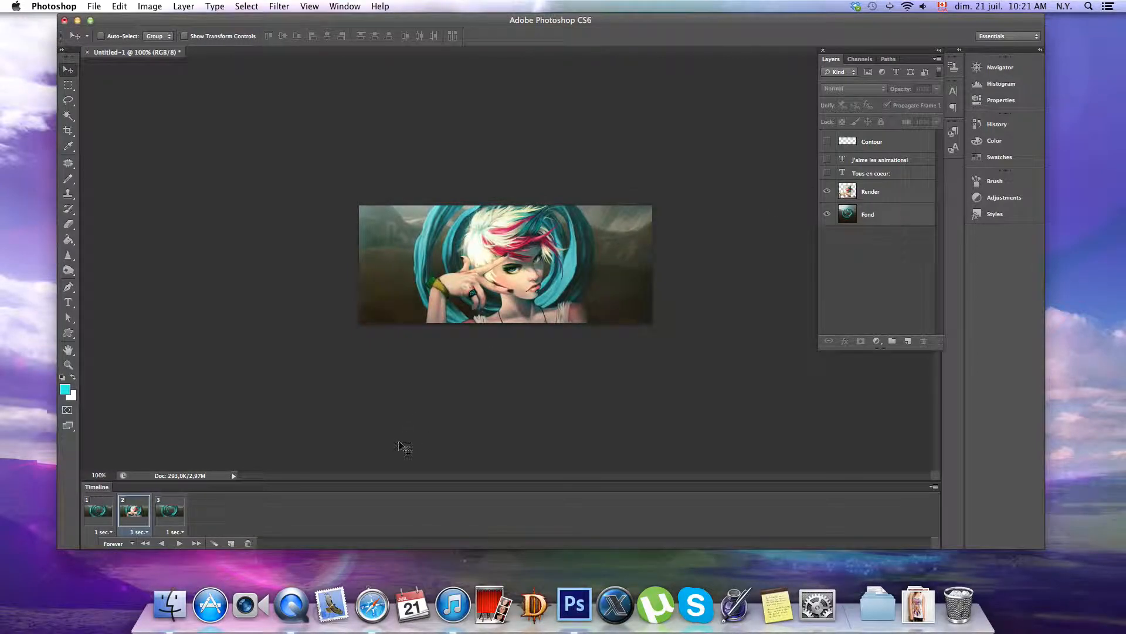
Step: Compare frames 1 and 3 and view the available delay times for frame 1
click(98, 511)
click(179, 517)
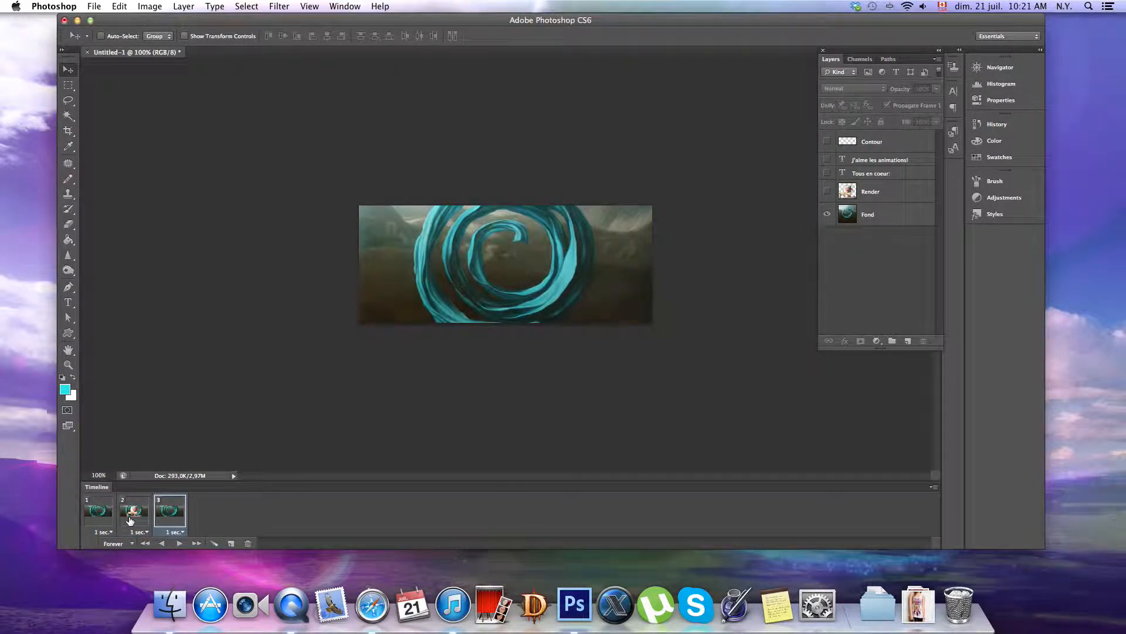
click(105, 532)
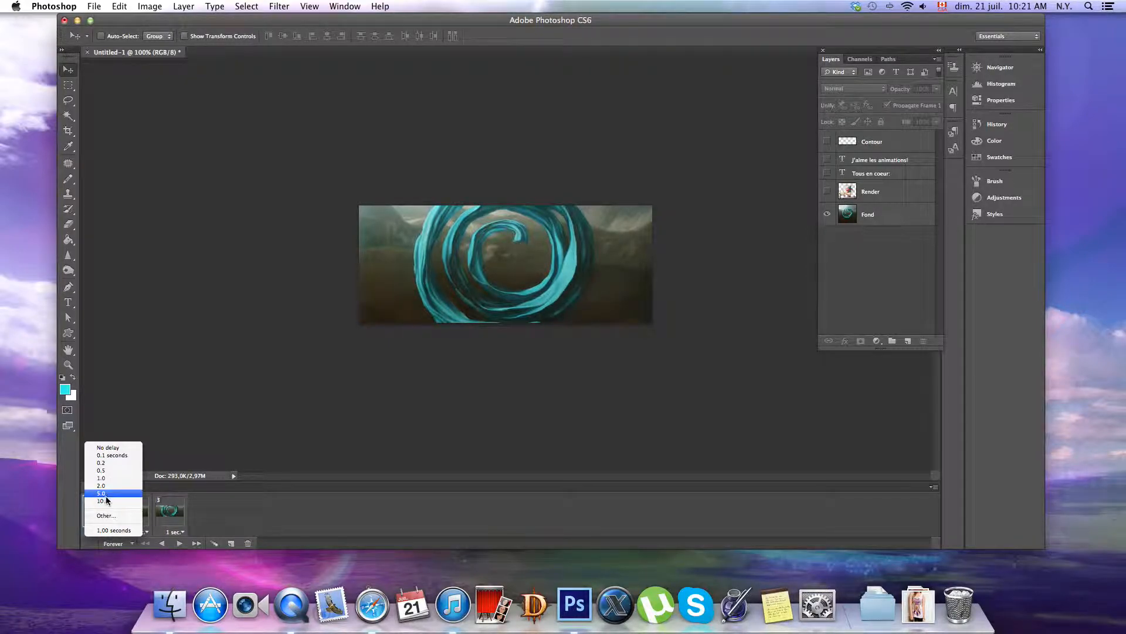
click(273, 436)
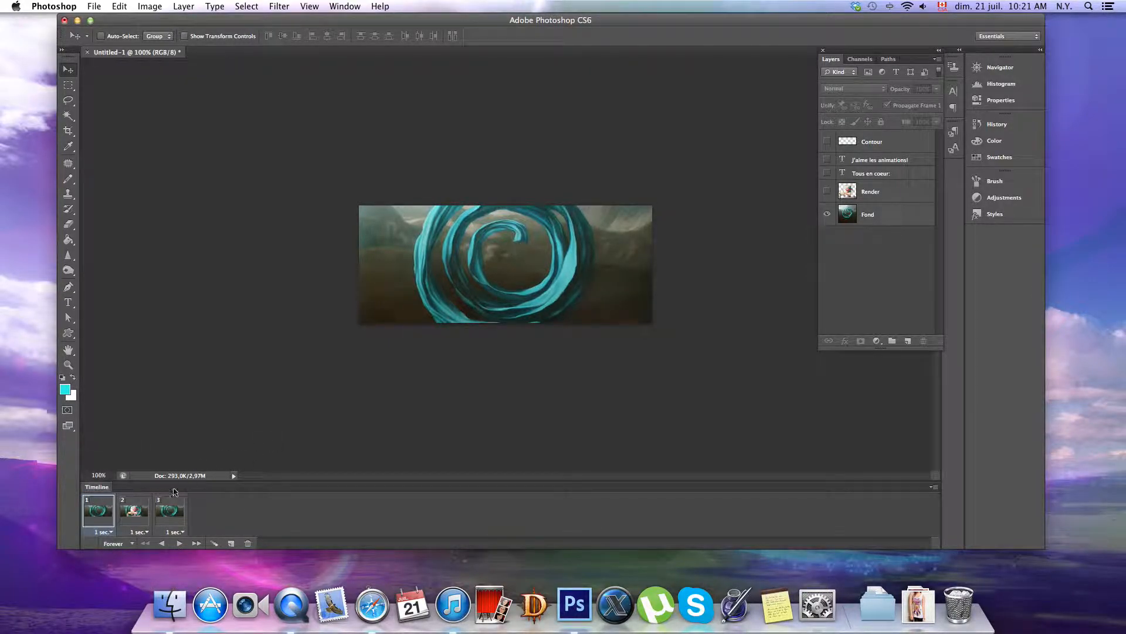
Step: Tween frame 2 with the previous frame, adding 5 frames for all layers with position, opacity and effects
click(135, 510)
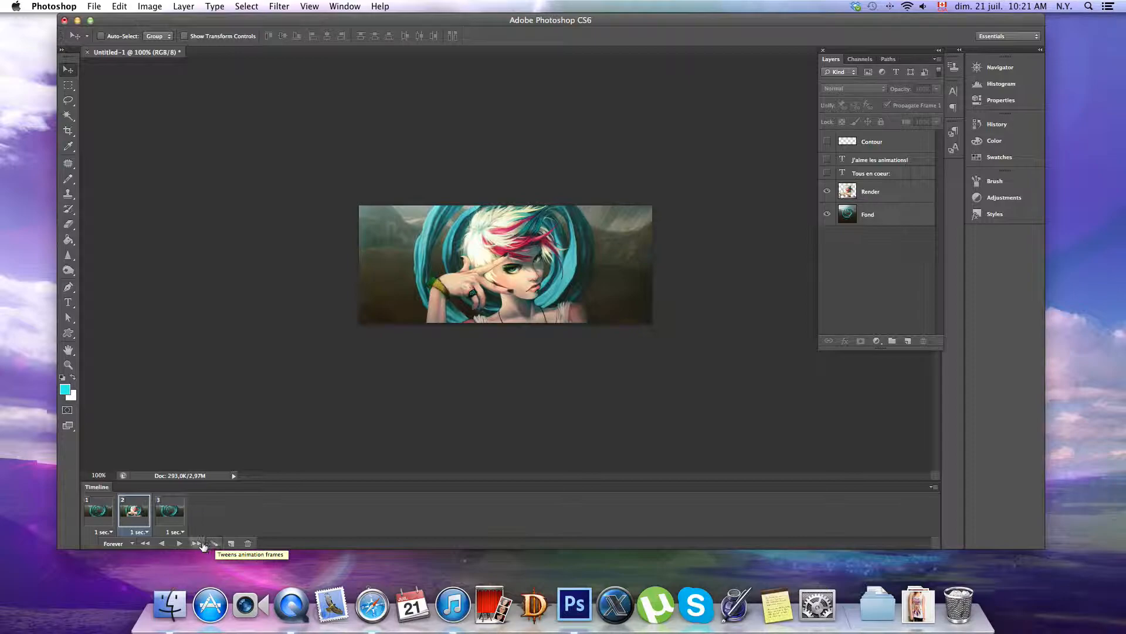
click(132, 544)
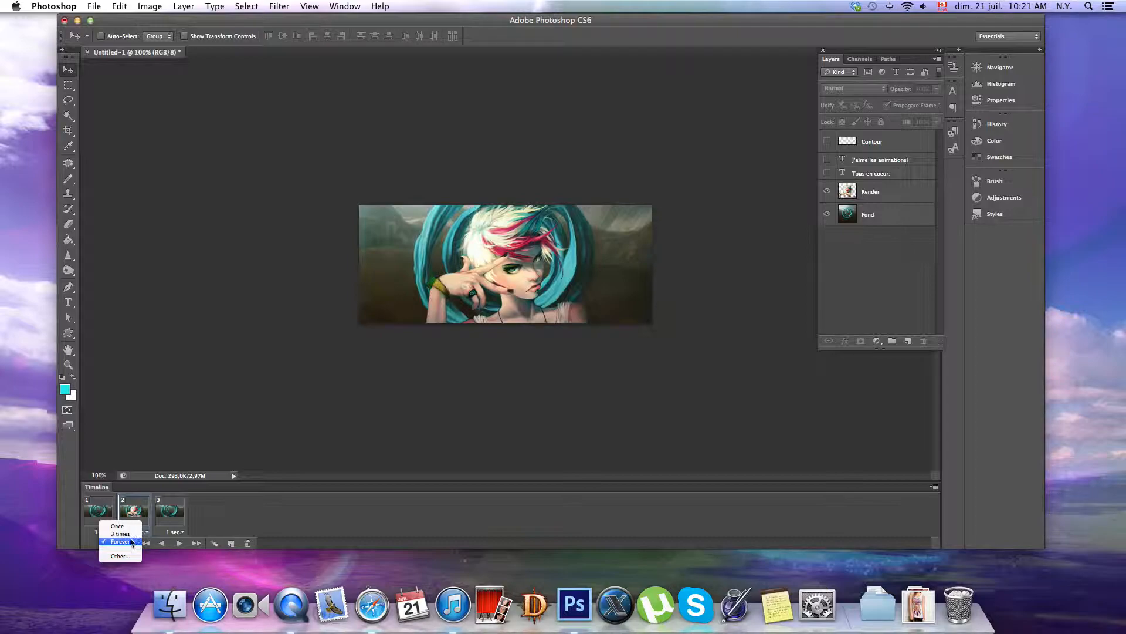
click(264, 502)
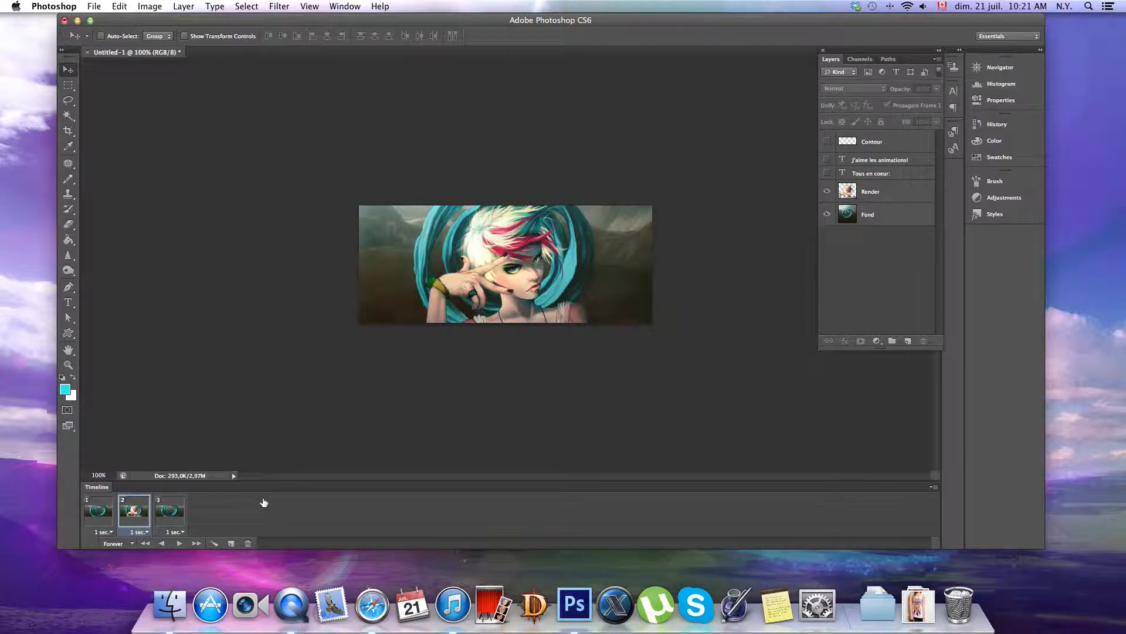
click(213, 544)
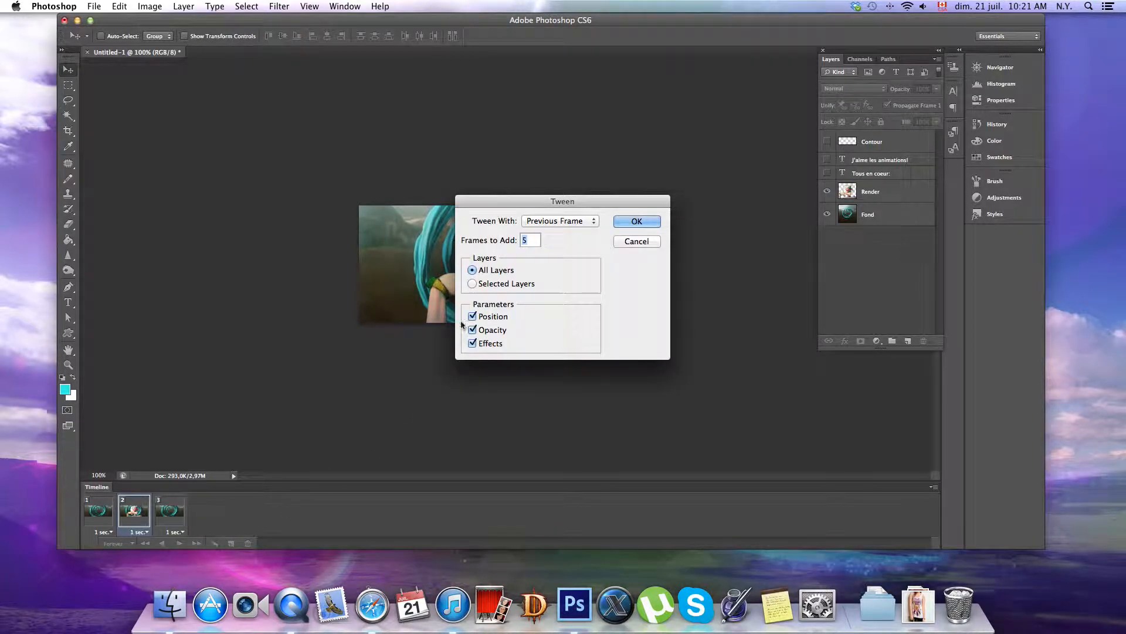
click(579, 225)
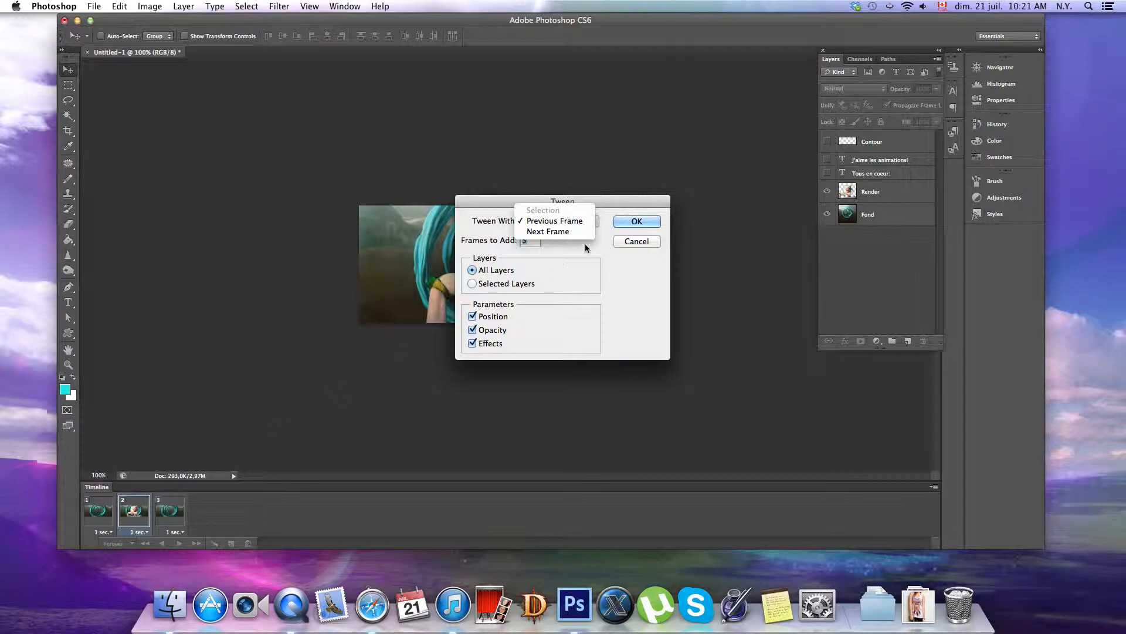
click(601, 284)
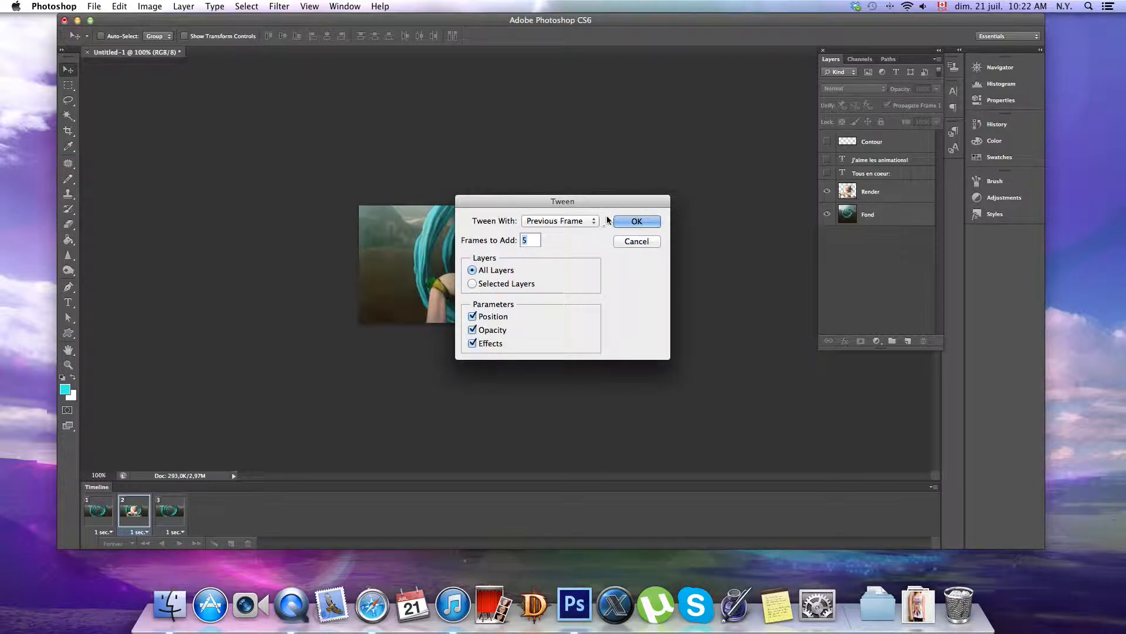
click(638, 222)
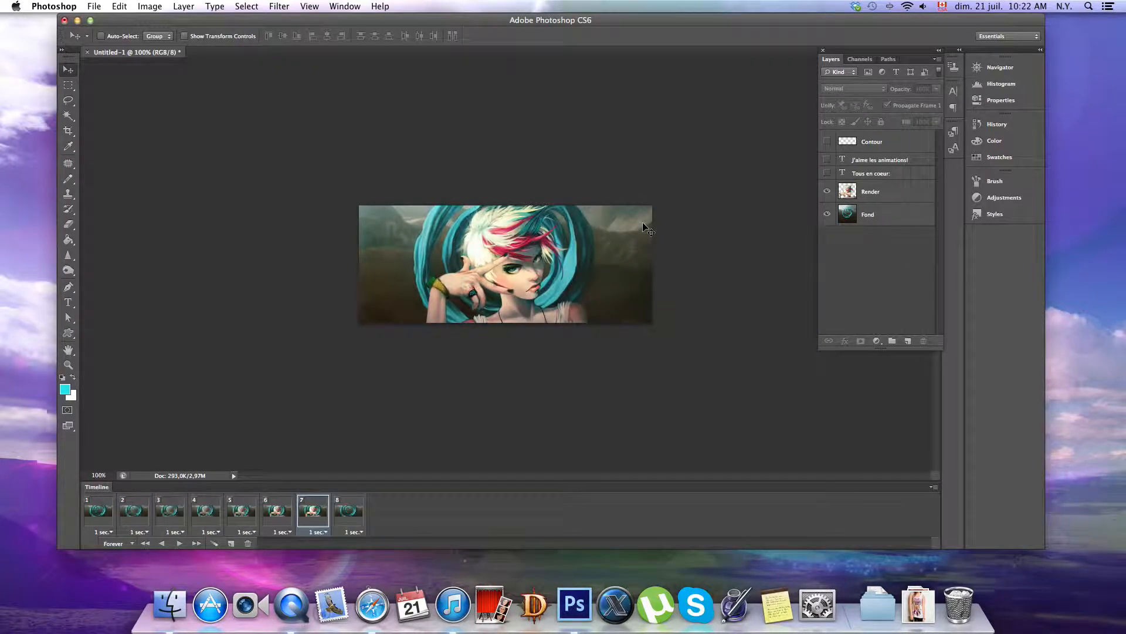
Step: Step through frames 1 to 7 to examine how the Render layer fades in
click(99, 518)
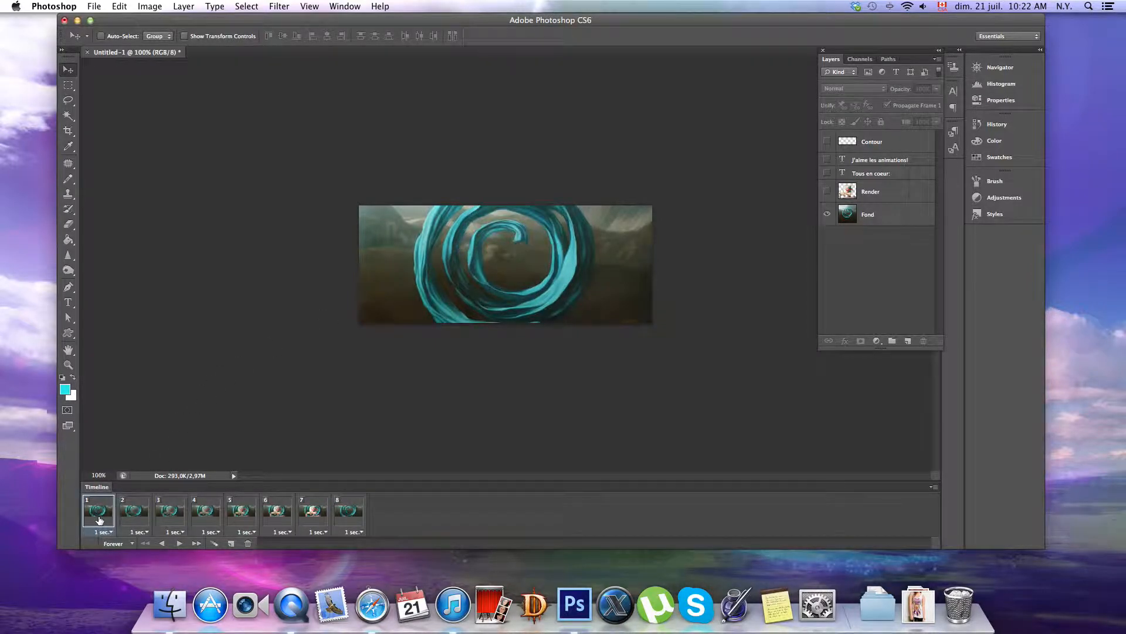
click(246, 520)
click(277, 521)
click(101, 523)
click(130, 511)
click(171, 515)
click(220, 518)
click(243, 515)
click(279, 515)
click(320, 516)
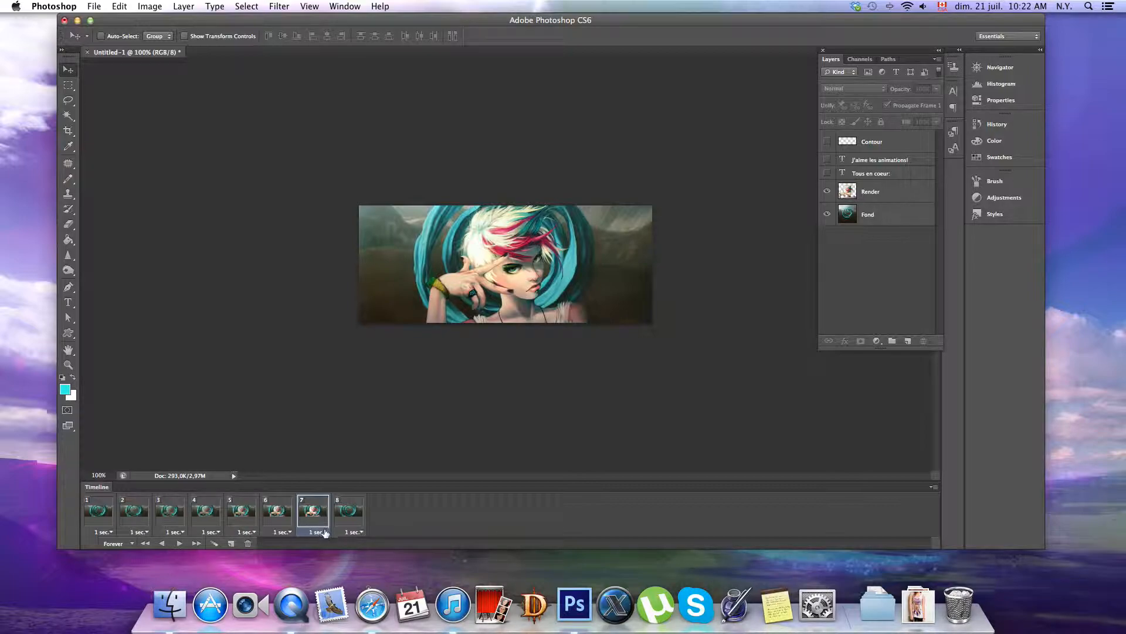
Step: Play the animation from the first frame to check its speed and stop it
click(104, 521)
click(179, 543)
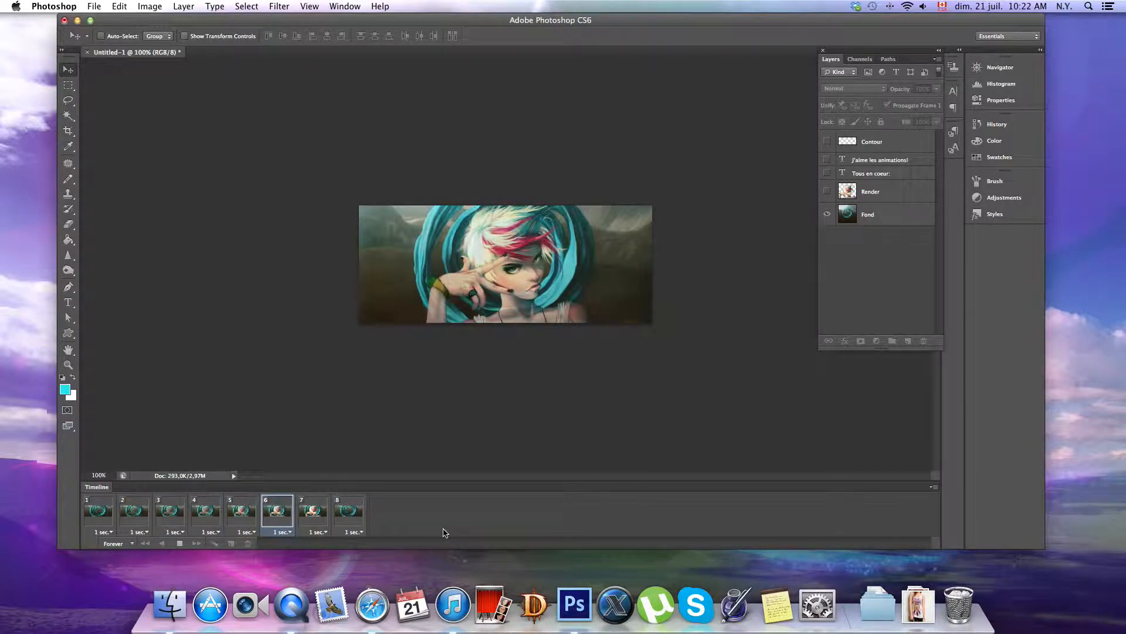
click(179, 543)
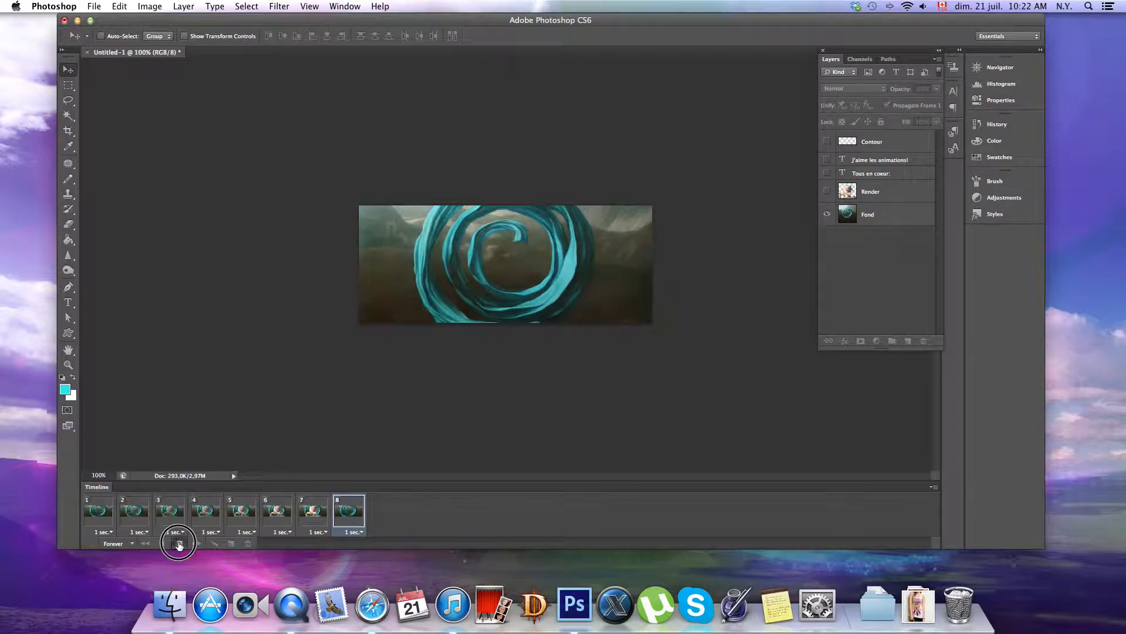
Step: Set the delay of frames 2 through 6 to 0.1 seconds
click(280, 514)
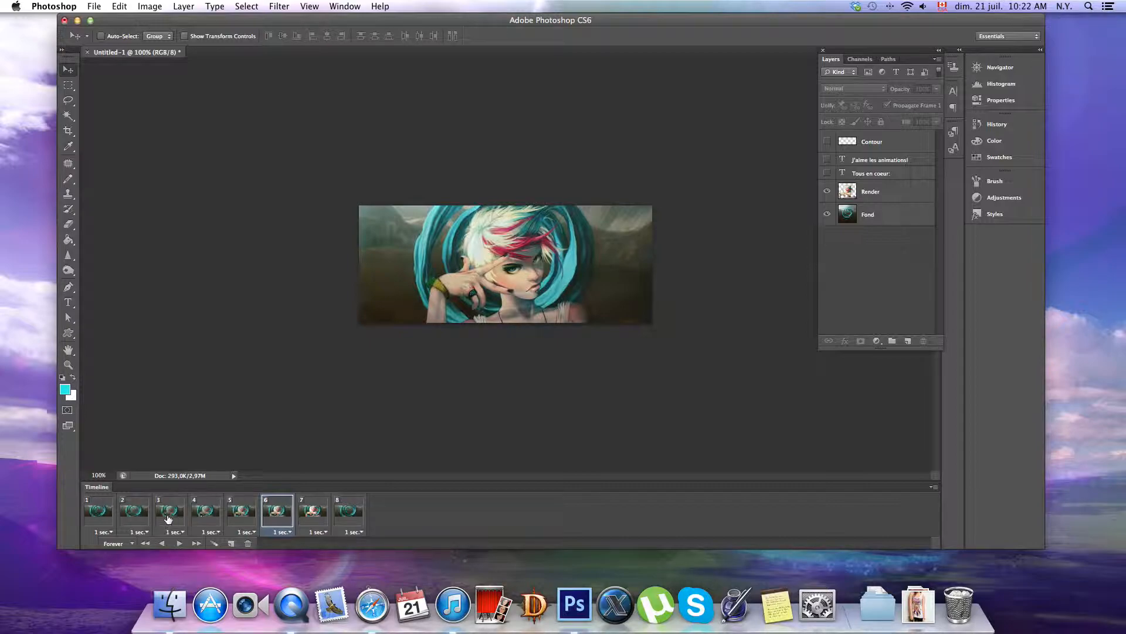
shift+click(140, 516)
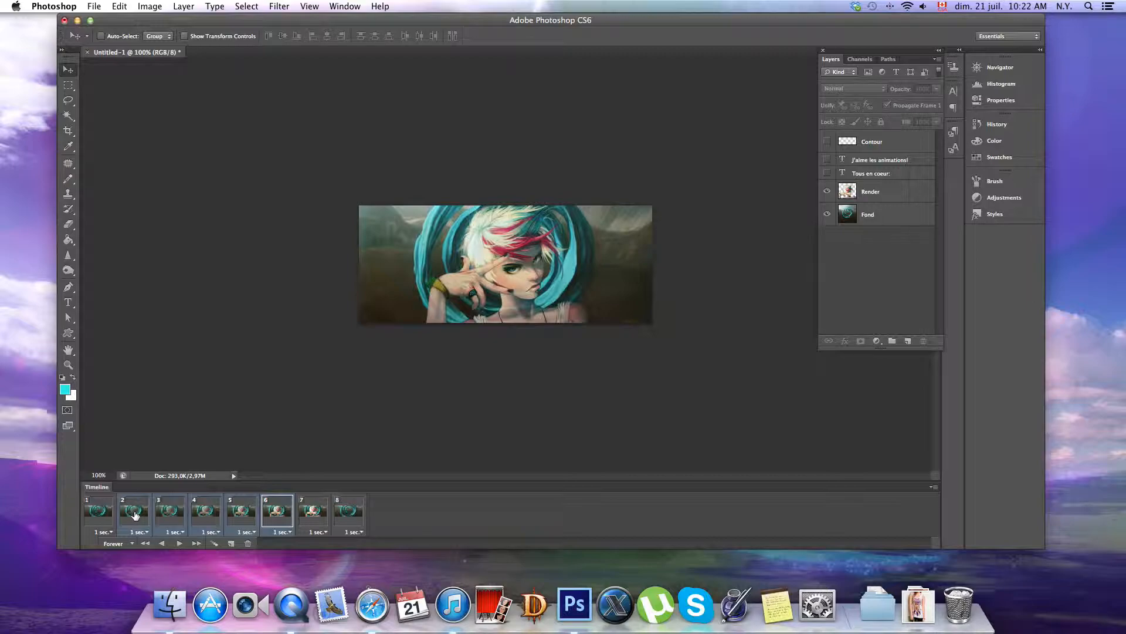
click(176, 532)
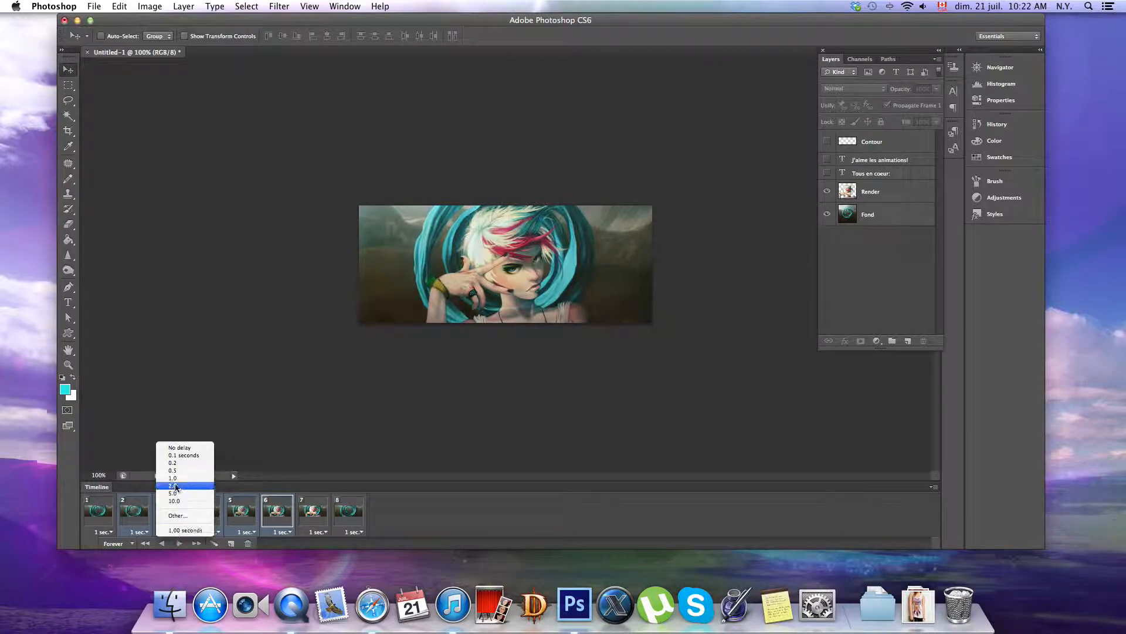
click(183, 455)
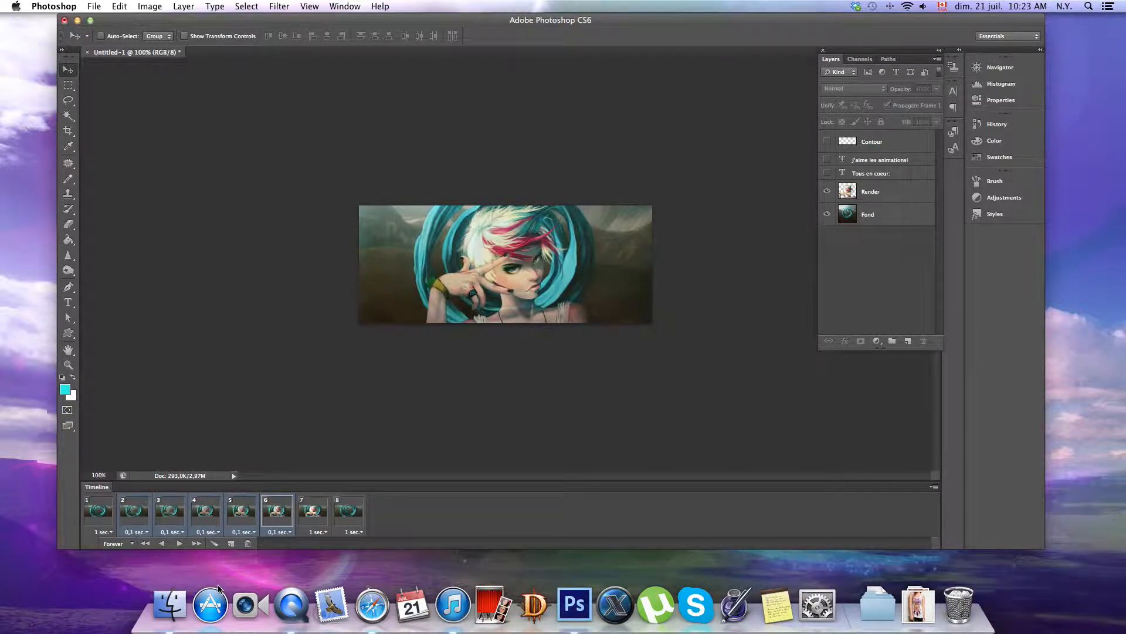
Step: Play back the animation from frame 1 to check the fade-in timing, and stop playback
click(101, 515)
click(180, 543)
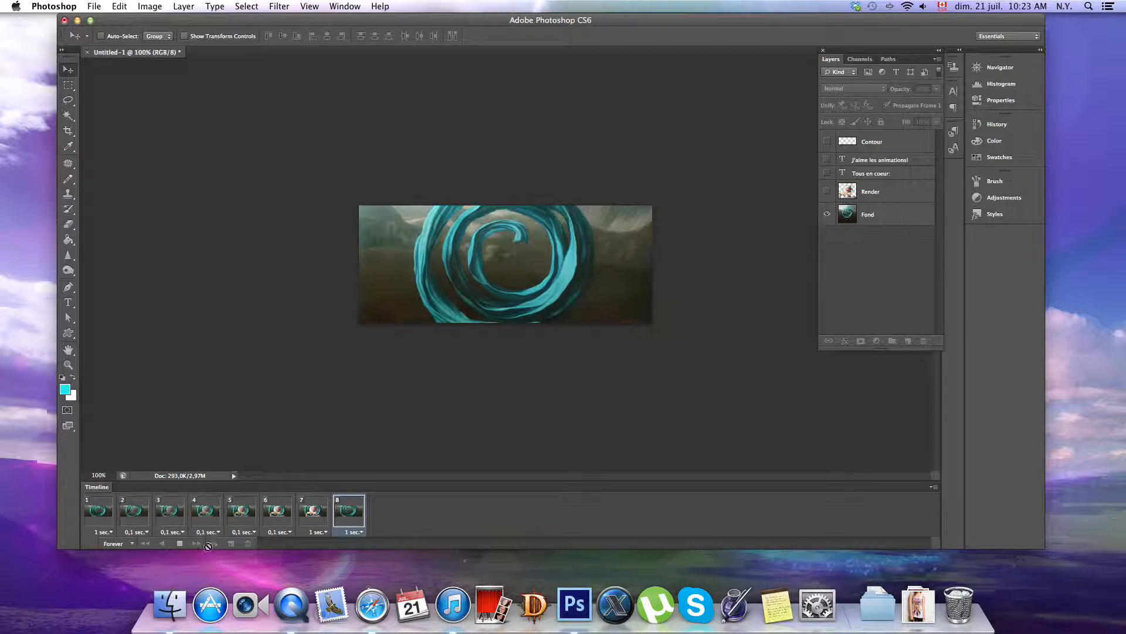
click(179, 546)
Step: Tween the last frame with the previous frame, adding 5 frames for all layers with position, opacity and effects
click(350, 511)
click(213, 543)
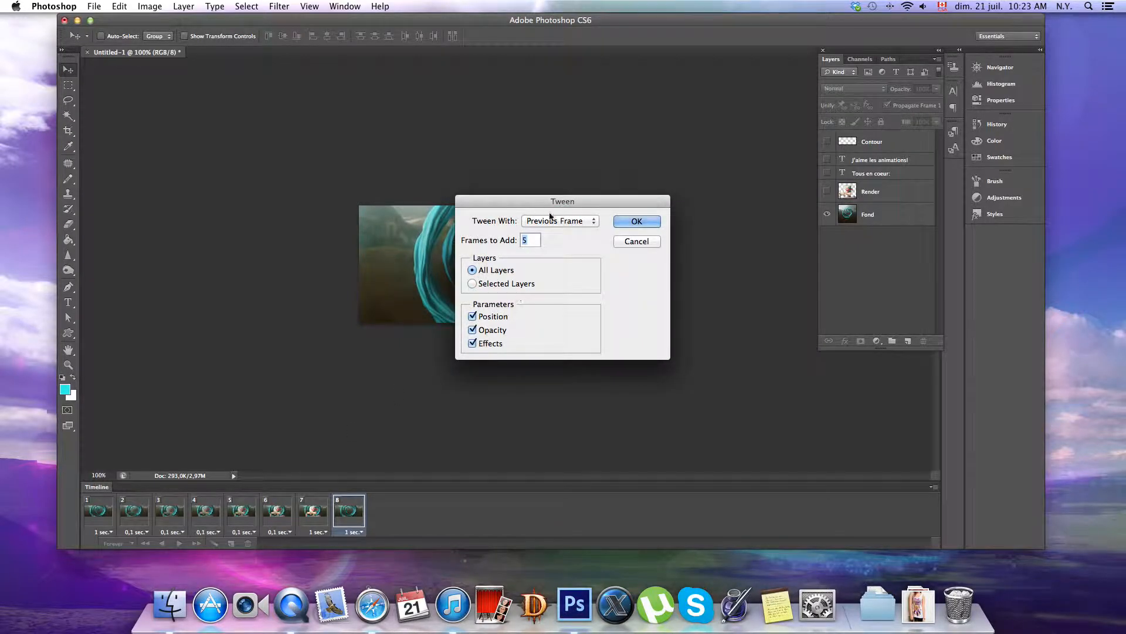
click(629, 225)
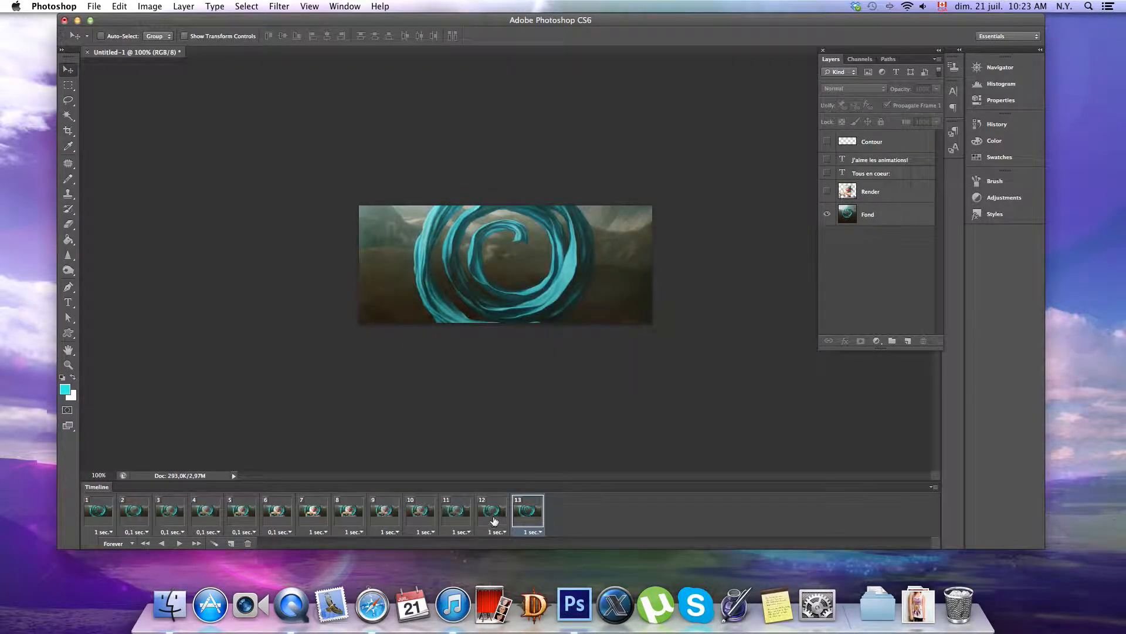
Step: Set the delay of frames 8 through 12 to 0.1 seconds
shift+click(338, 519)
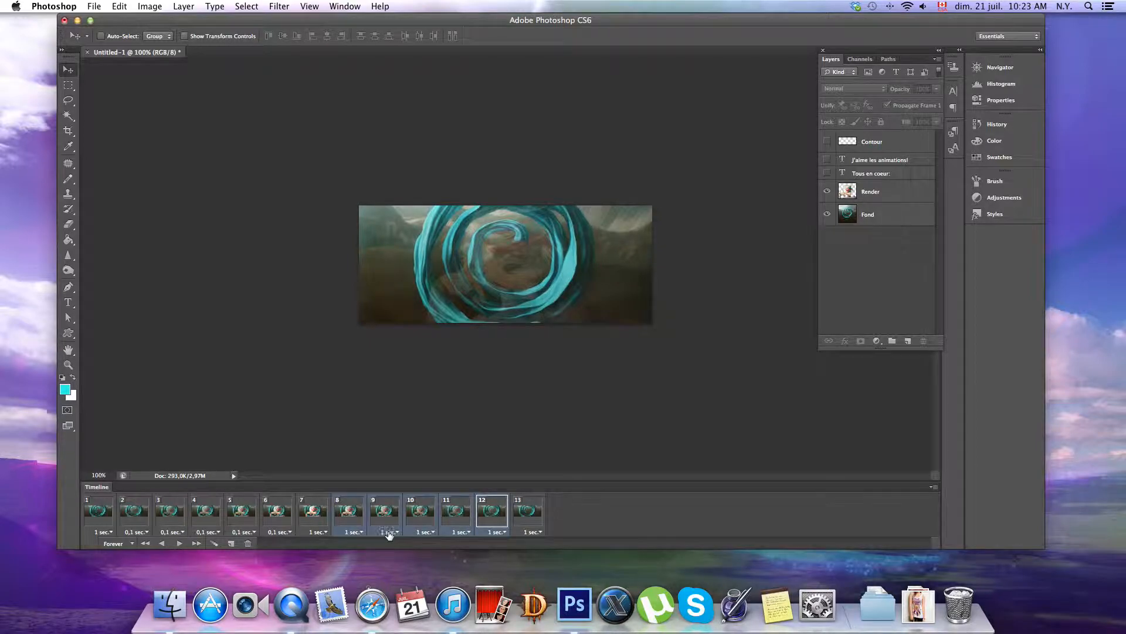
click(389, 531)
click(410, 455)
Step: Set the delay of frames 13 and 1 to 0.5 seconds and play back the animation
click(533, 531)
click(103, 513)
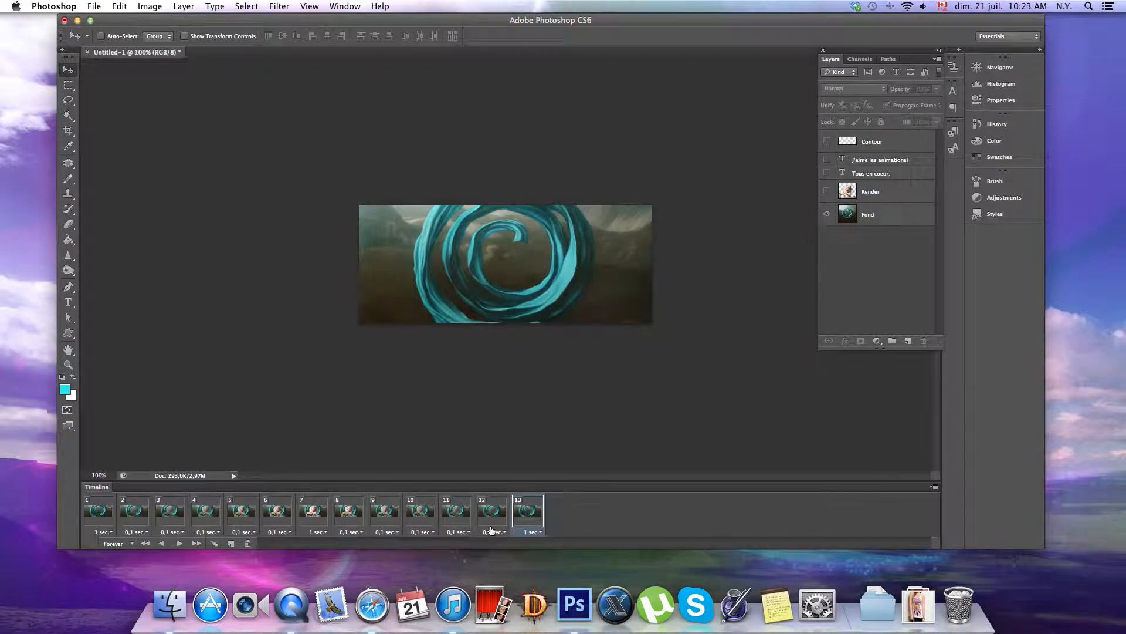
click(533, 532)
click(543, 470)
click(103, 531)
click(118, 469)
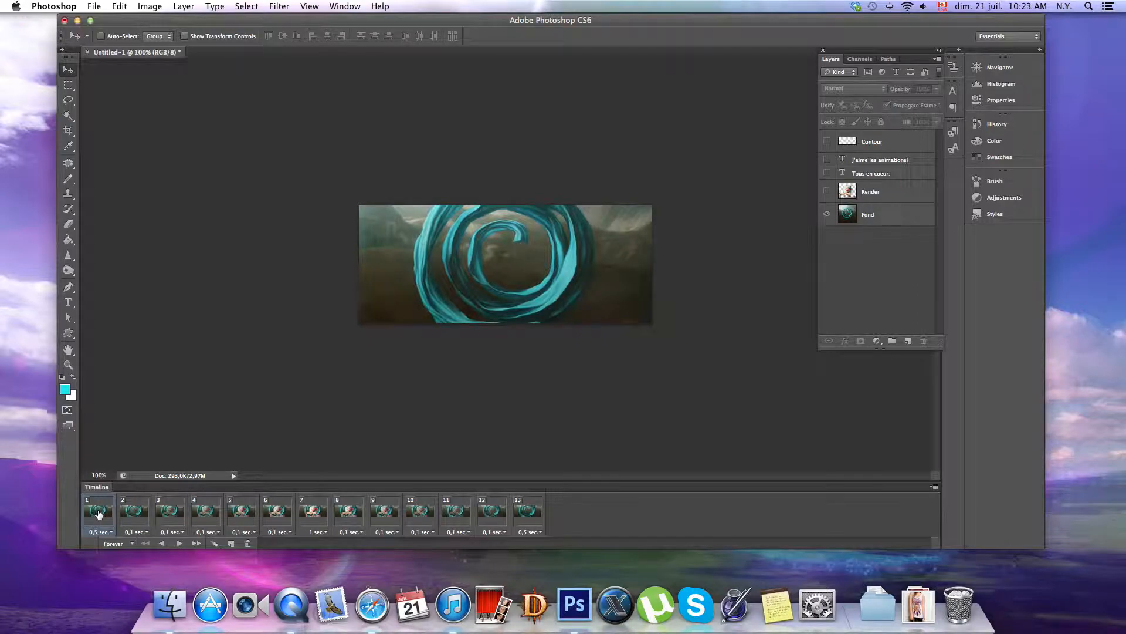
click(178, 543)
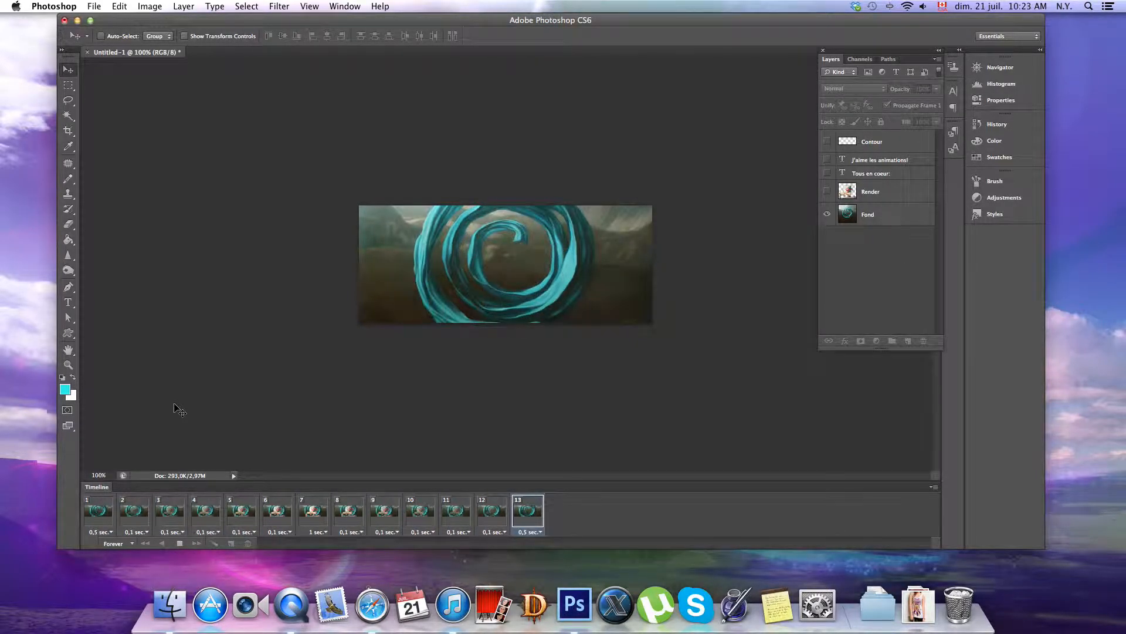
click(179, 543)
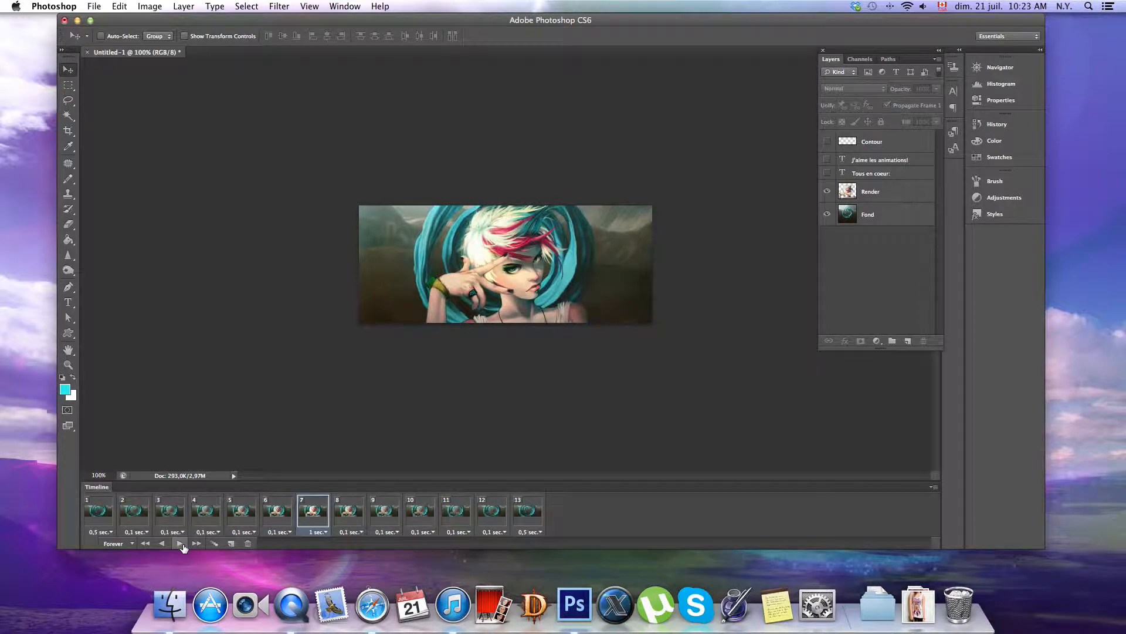
Step: Delete frames 2 through 13 and set the remaining frame's delay to 1 second
click(527, 512)
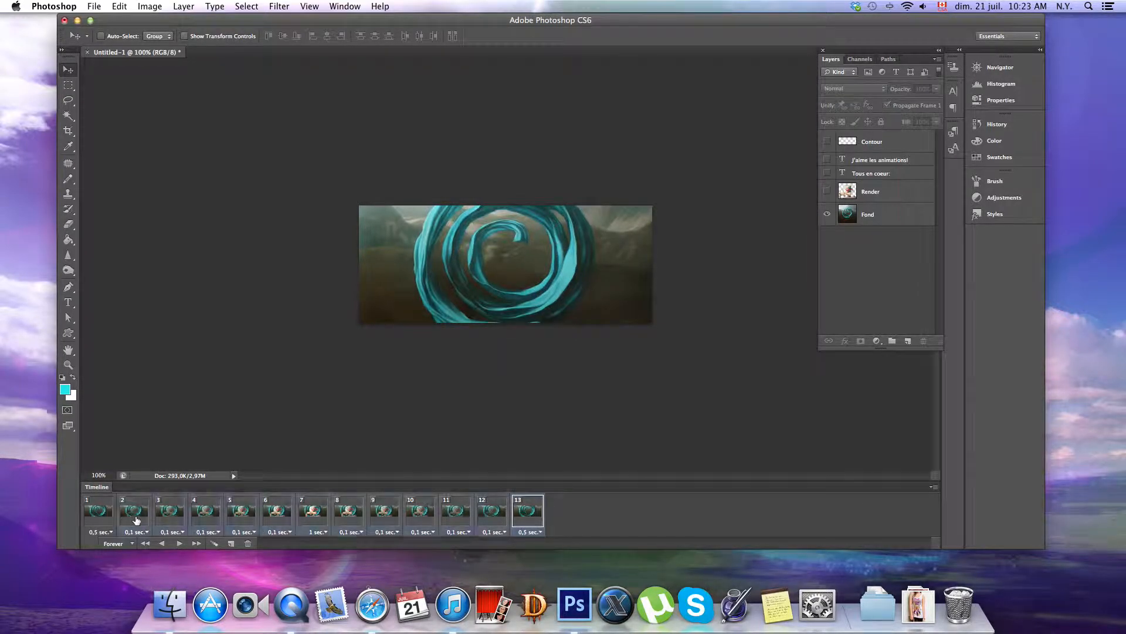
click(241, 511)
click(527, 511)
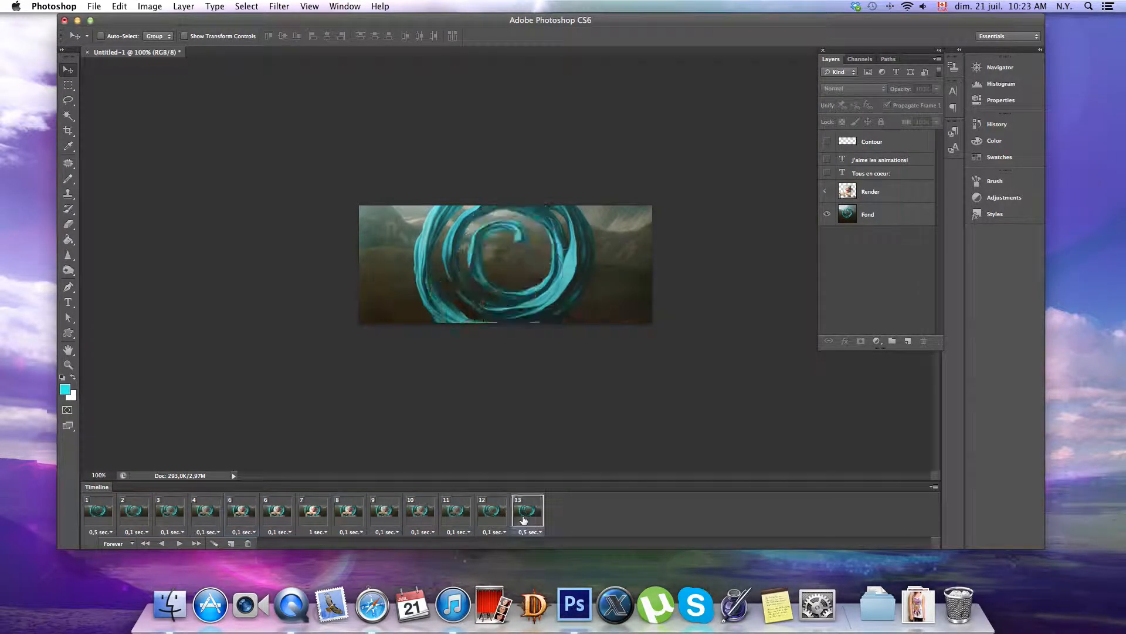
shift+click(122, 520)
click(248, 543)
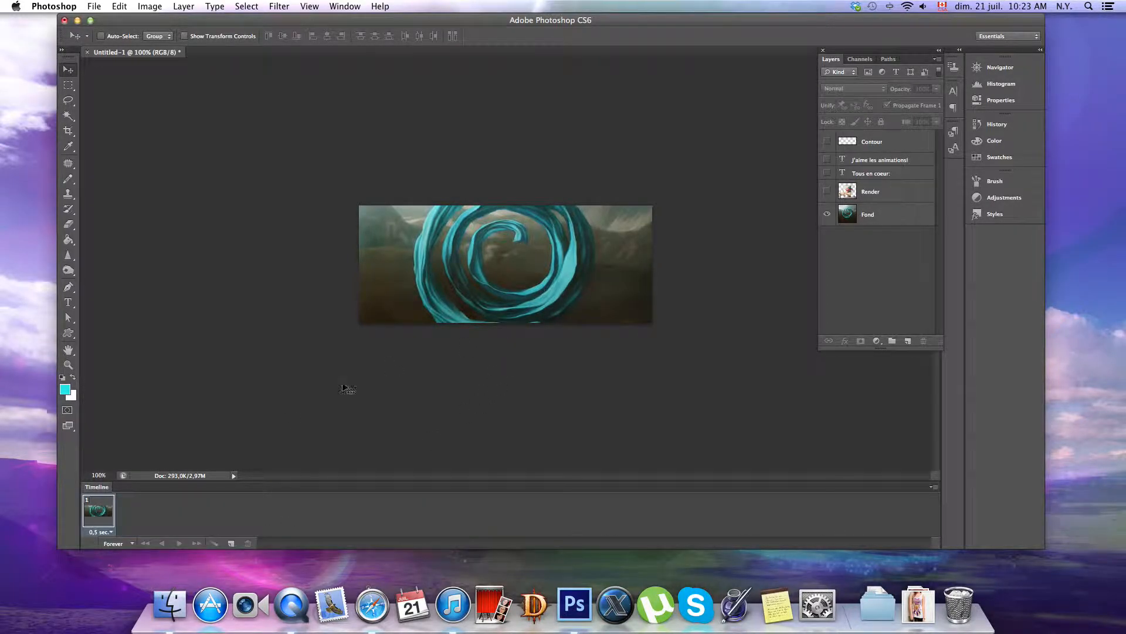
click(102, 531)
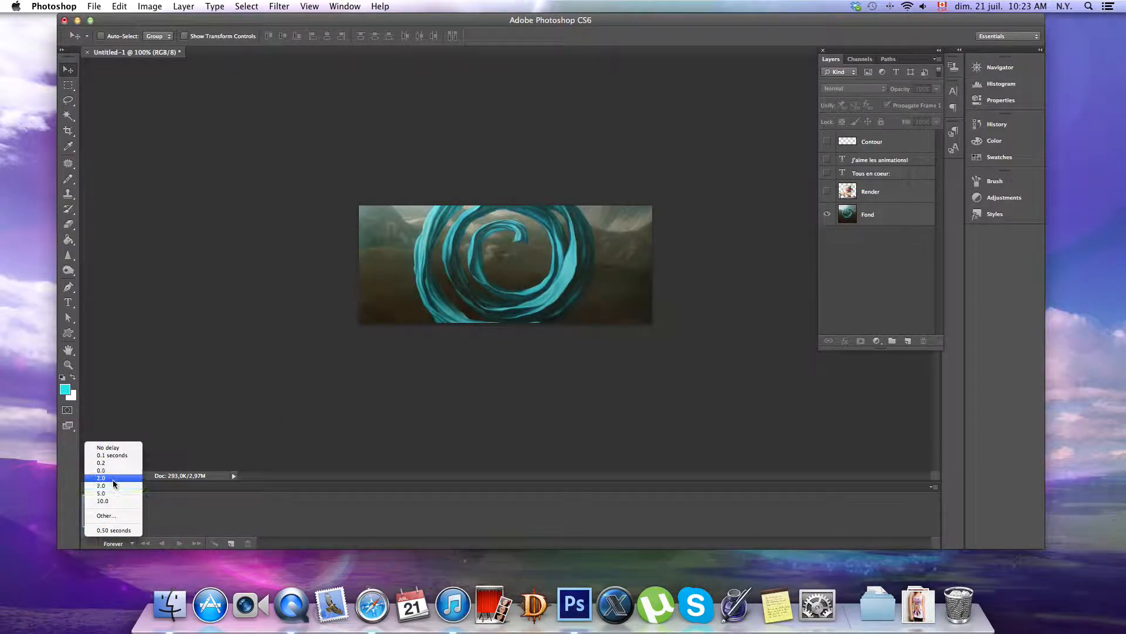
click(136, 478)
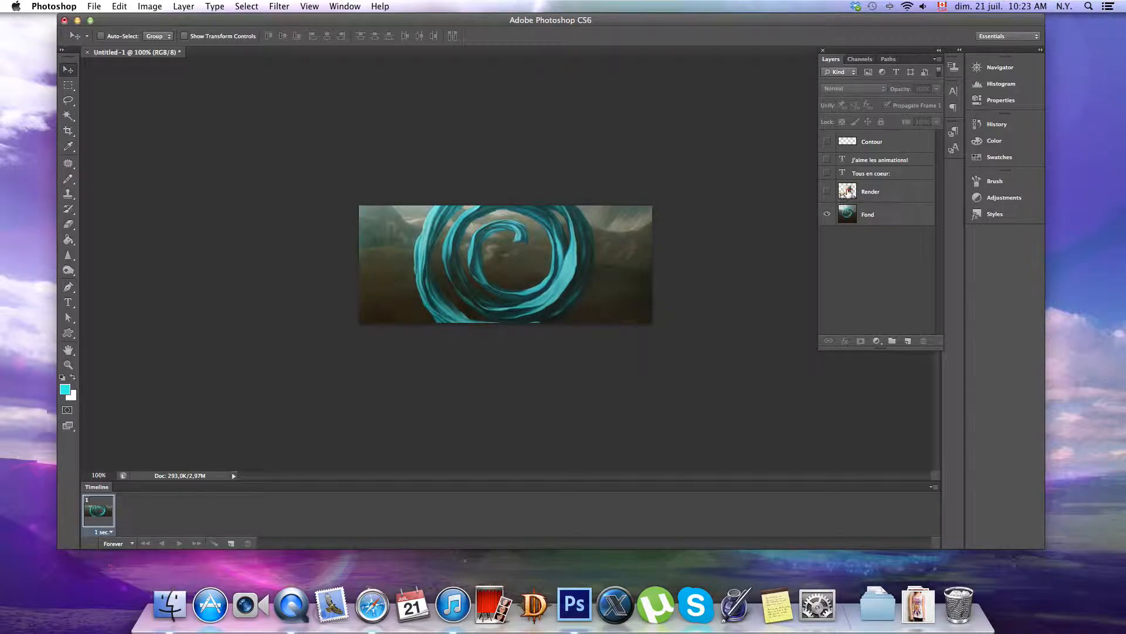
Step: Move the Render layer horizontally off the canvas past the banner's right edge, and make it visible in frame 1
click(834, 196)
drag(492, 273, 720, 273)
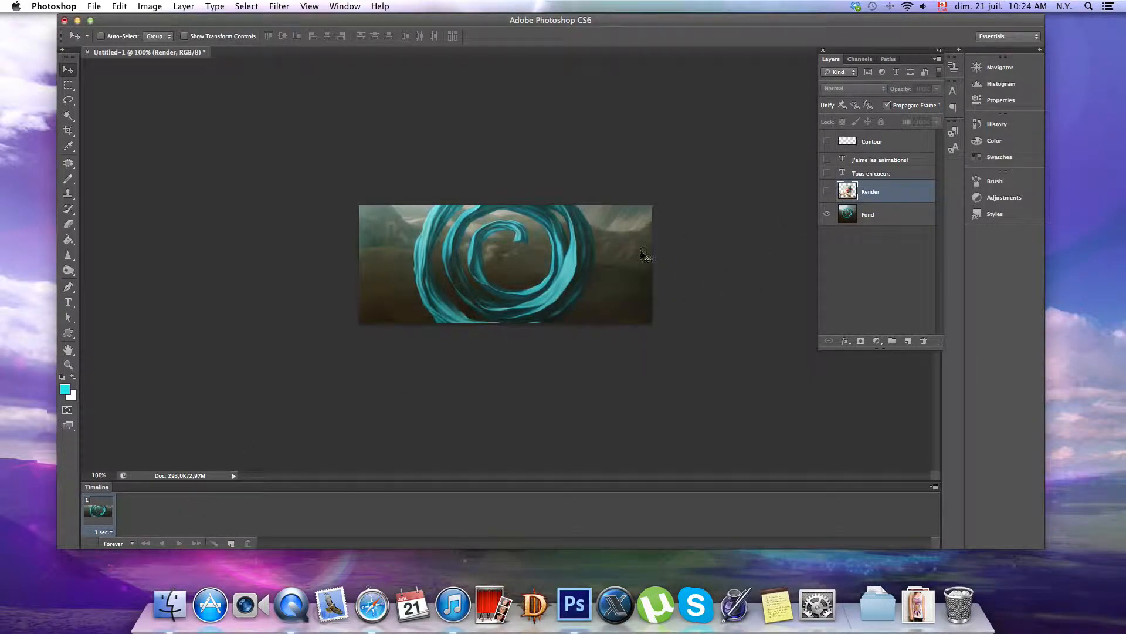
click(828, 191)
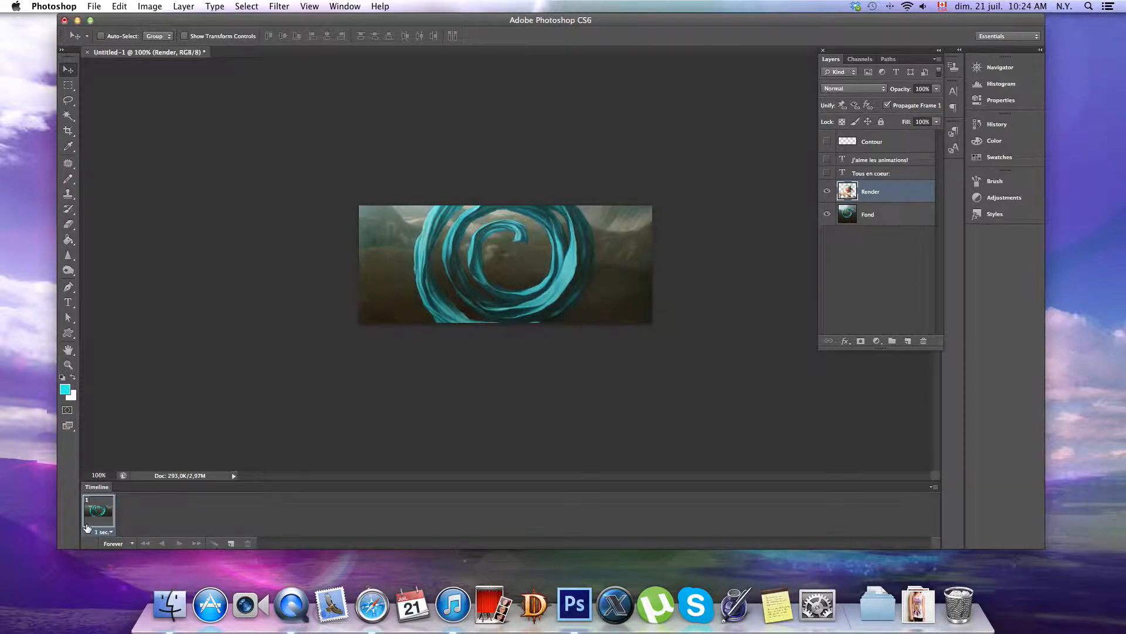
Step: Add a second frame and shift the Render layer left until the character sits in the middle of the banner
click(231, 542)
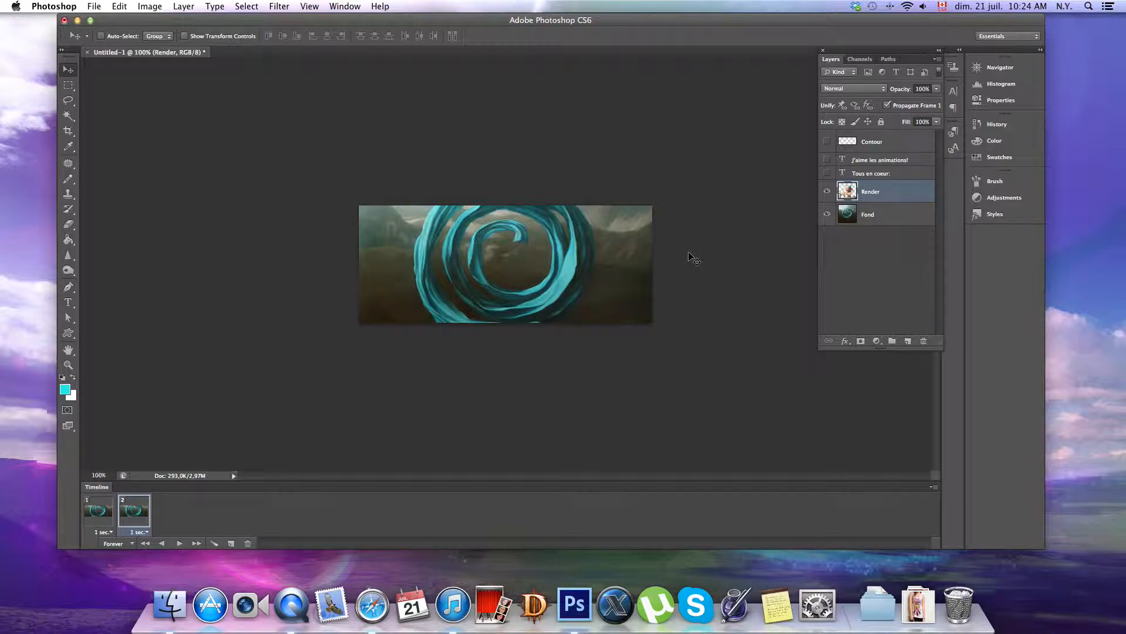
drag(716, 291, 497, 303)
key(super+z)
key(shift+Left)
key(shift+Left)
key(shift+Left)
key(shift+Left)
key(shift+Left)
key(shift+Left)
key(shift+Left)
key(shift+Left)
key(shift+Left)
key(shift+Left)
key(shift+Left)
key(shift+Left)
key(shift+Left)
key(shift+Left)
key(shift+Left)
key(shift+Left)
key(shift+Left)
key(shift+Left)
key(shift+Left)
key(shift+Left)
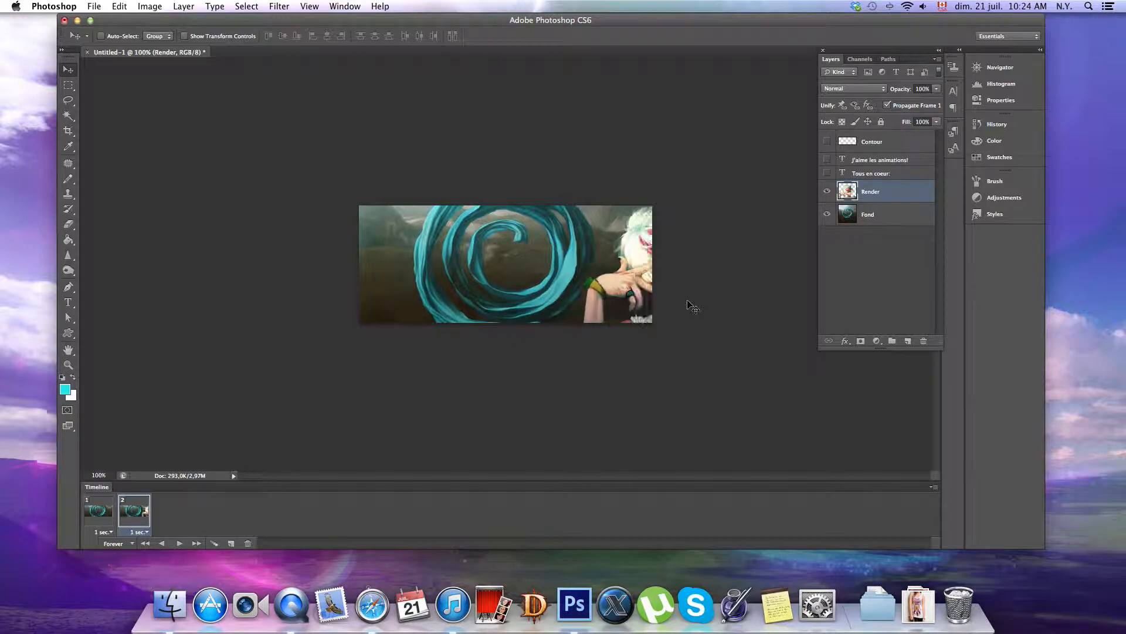
key(shift+Left)
key(shift+Left)
key(shift+Left)
key(shift+Left)
key(shift+Left)
key(shift+Left)
key(shift+Left)
key(shift+Left)
key(shift+Left)
key(shift+Left)
key(shift+Left)
key(shift+Left)
key(shift+Left)
key(shift+Left)
key(shift+Left)
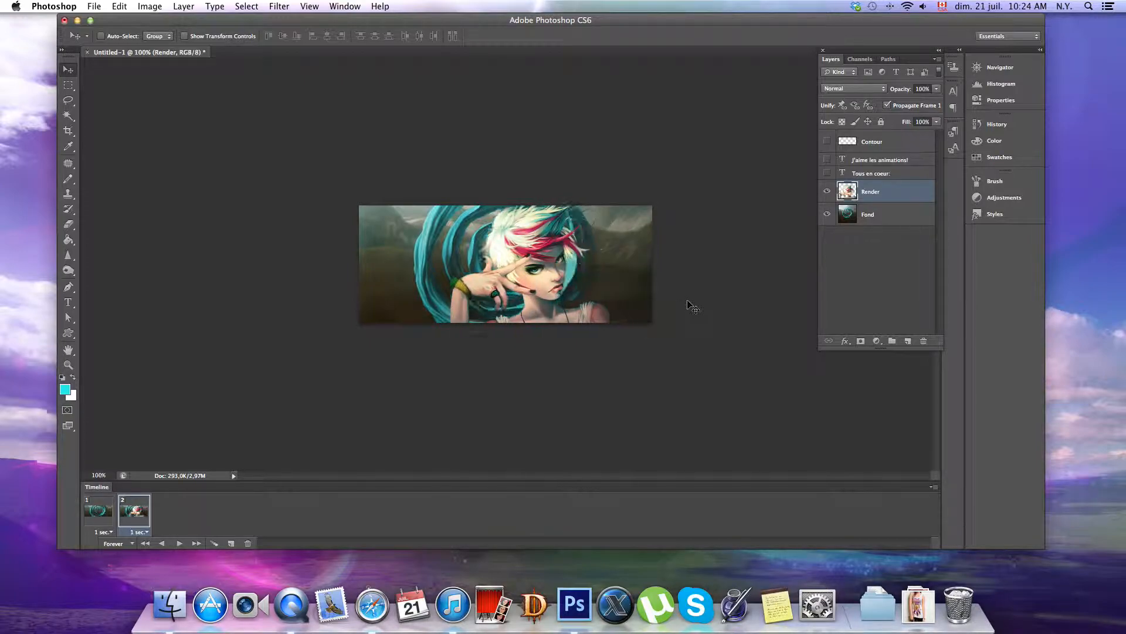
key(shift+Left)
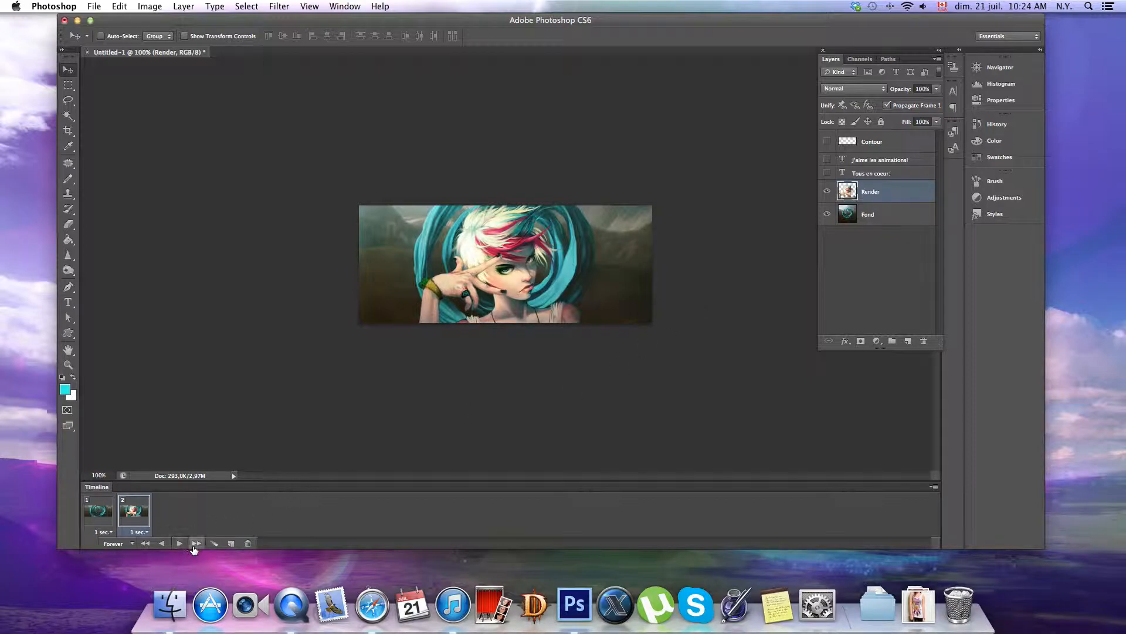
Step: Tween frame 2 with the previous frame, adding 5 frames for all layers, and set the added frames' delay to 0.1 seconds
click(214, 543)
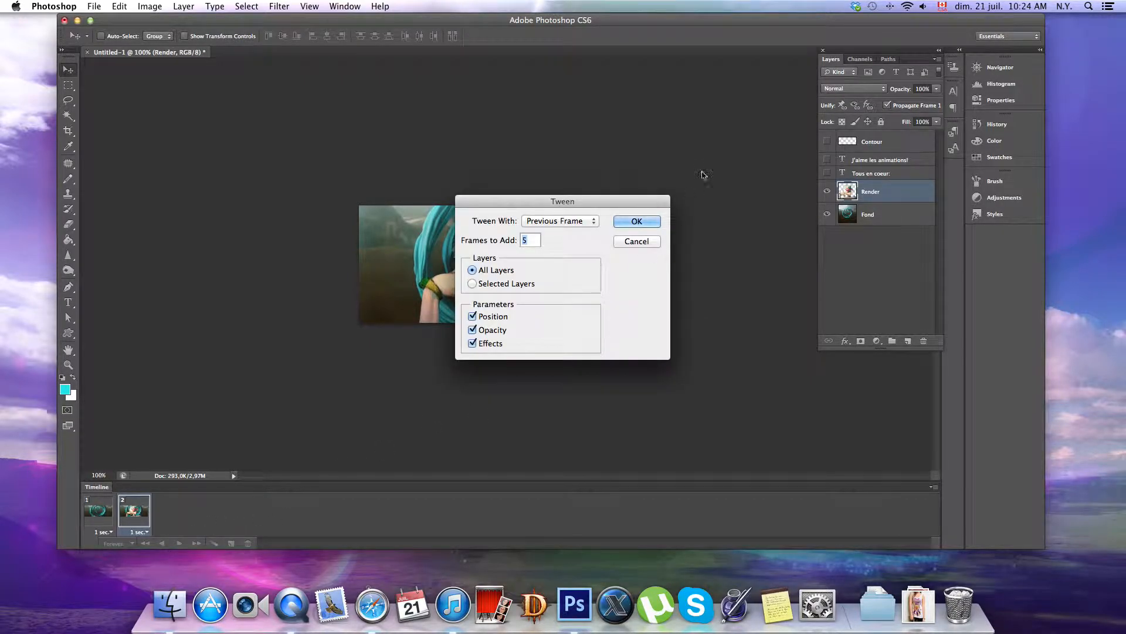
click(647, 220)
click(276, 511)
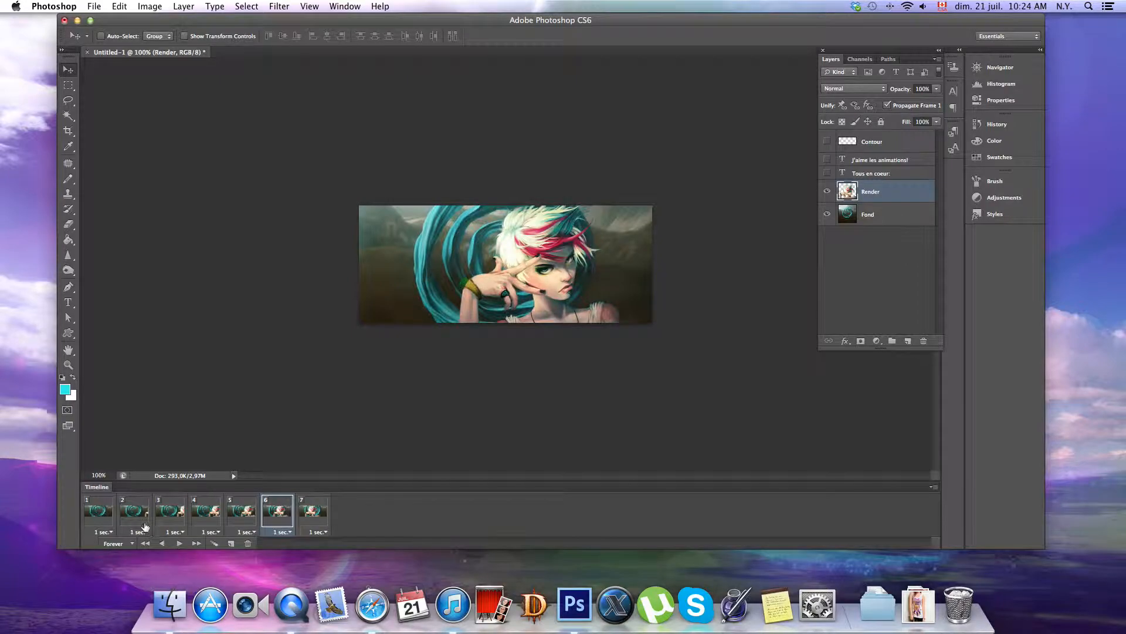
click(183, 532)
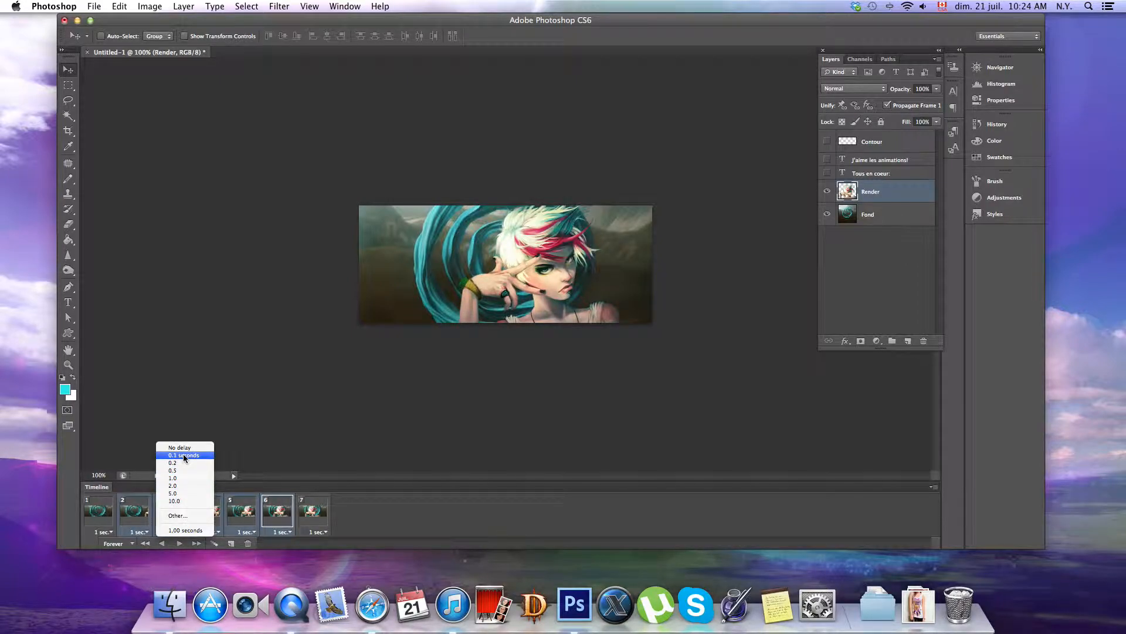
click(184, 453)
Step: Play back the slide-in animation from frame 1 to check the motion, and stop playback
click(314, 509)
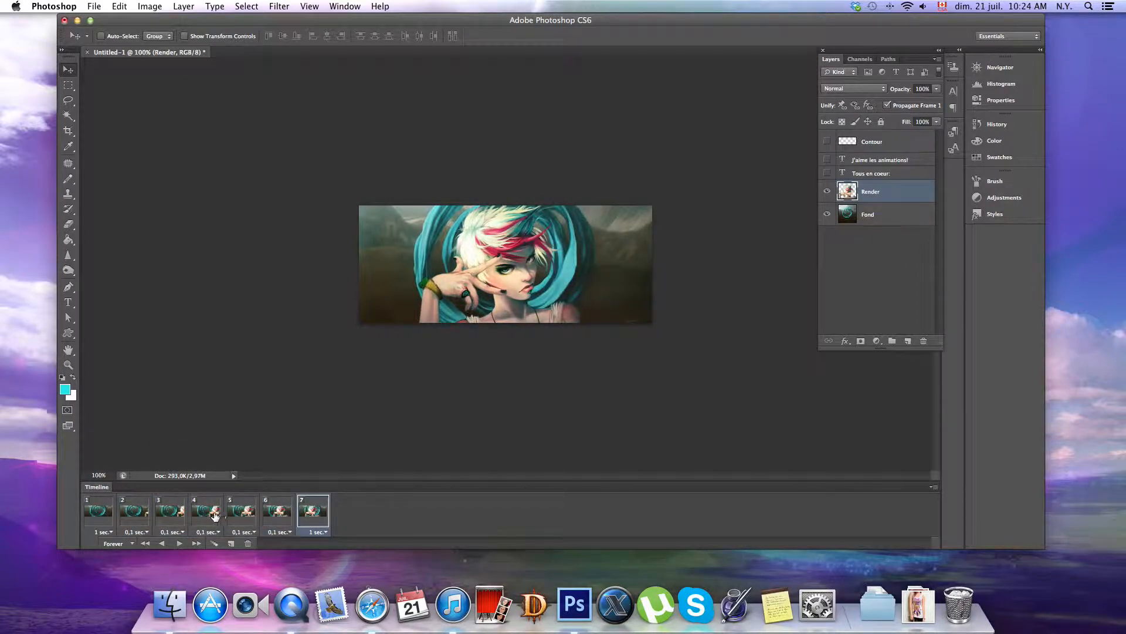
click(281, 516)
click(308, 515)
click(96, 514)
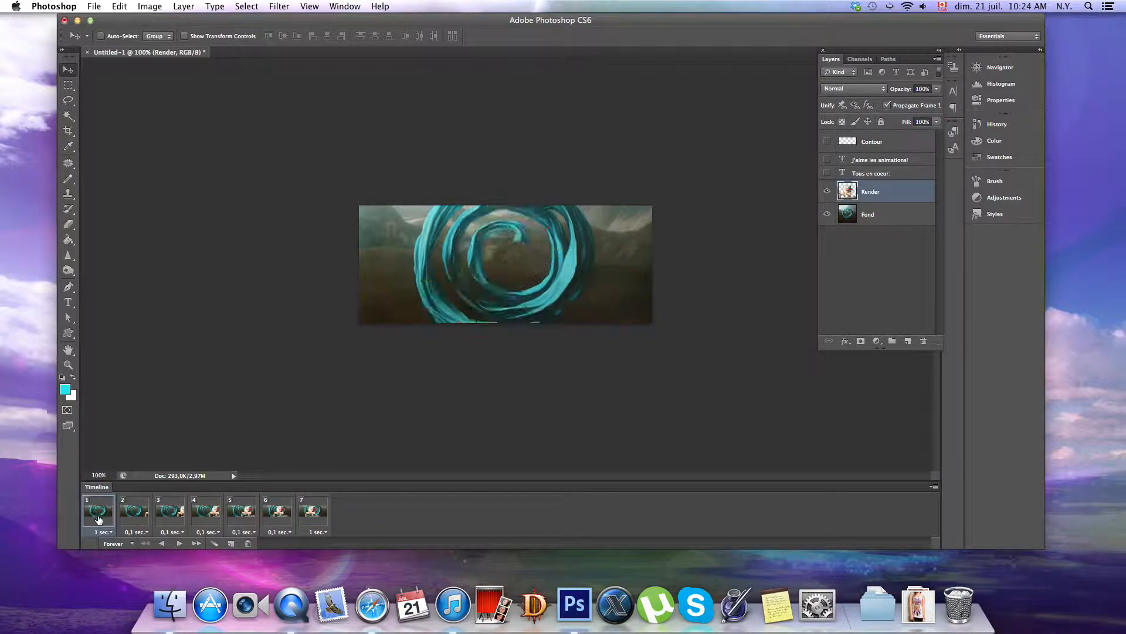
click(179, 543)
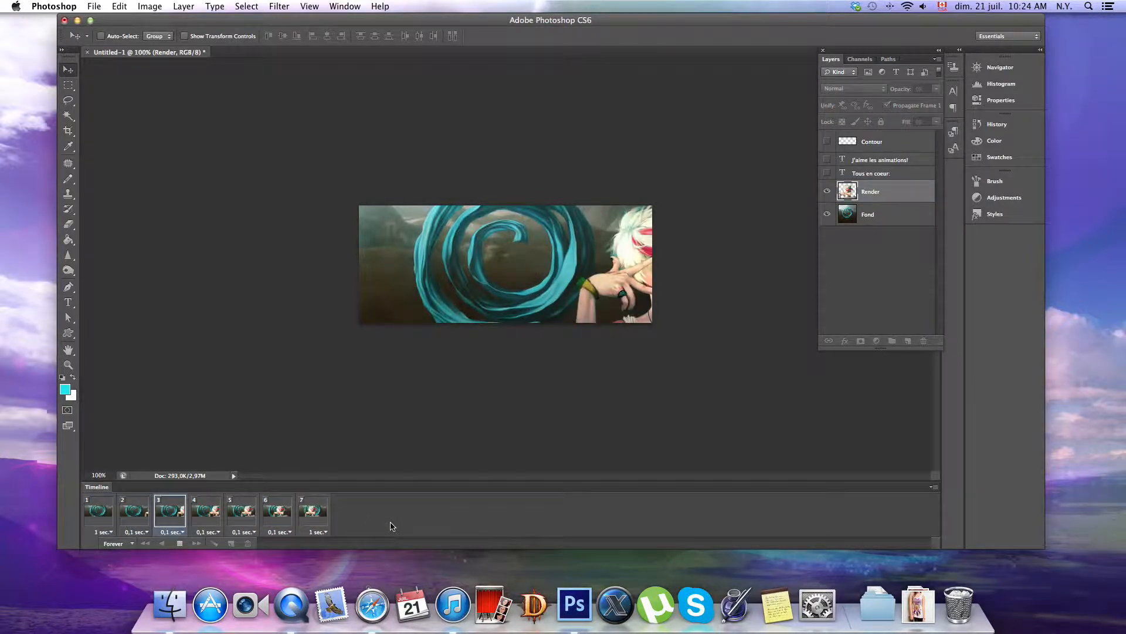
click(176, 544)
Step: Add a frame after frame 7 with the Render layer hidden and the "Tous en coeur:" and "J'aime les animations!" text layers shown
click(313, 510)
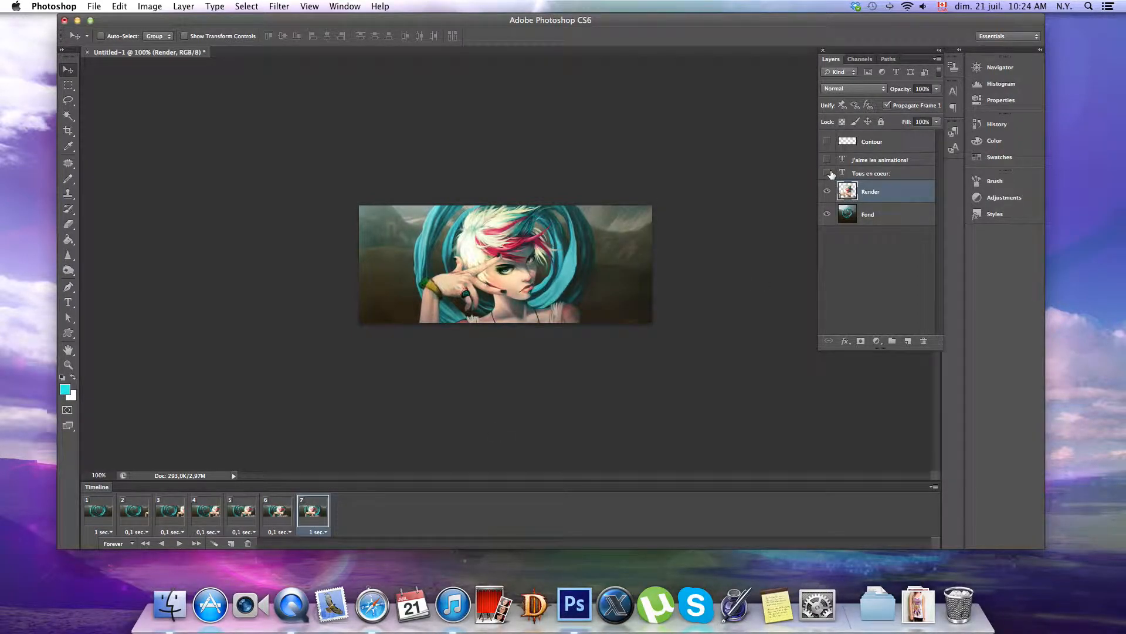
click(231, 543)
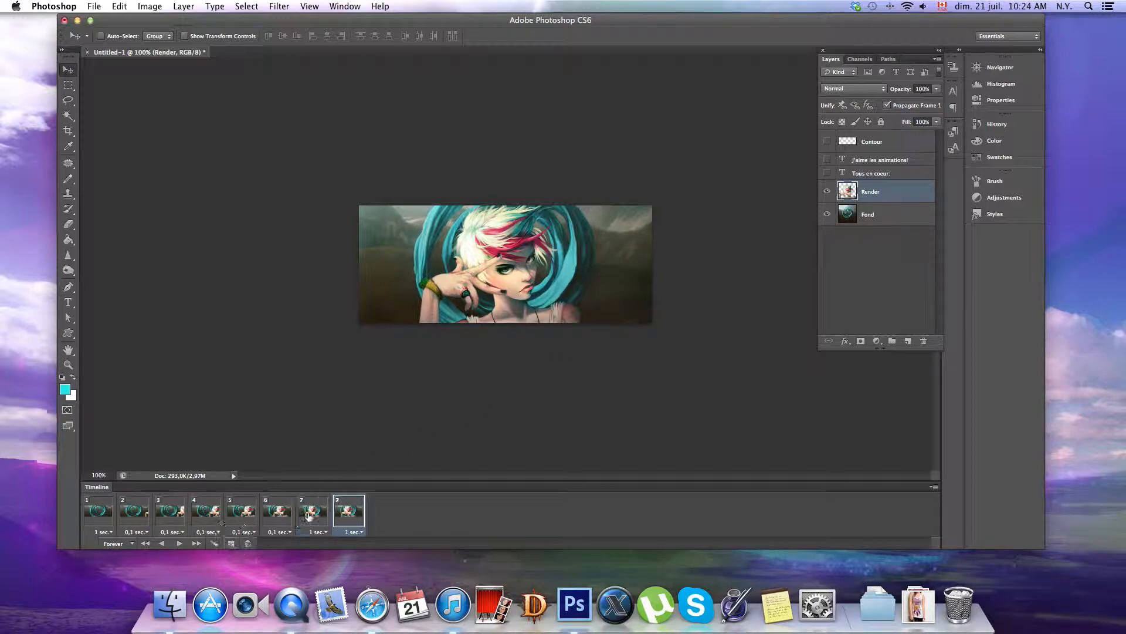
click(827, 193)
click(827, 173)
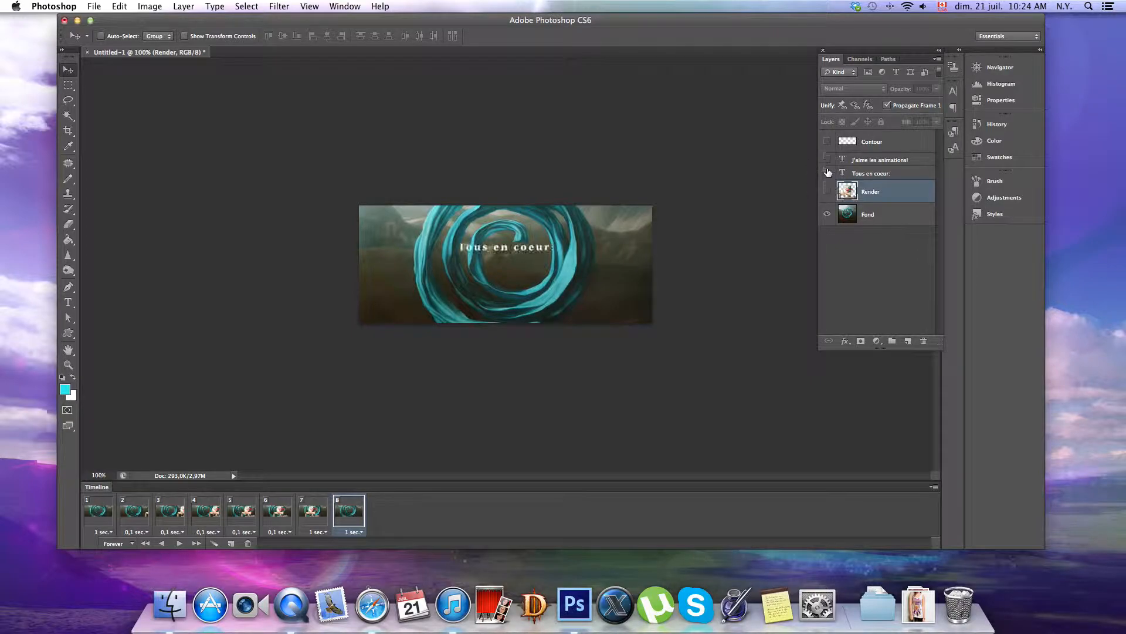
click(827, 159)
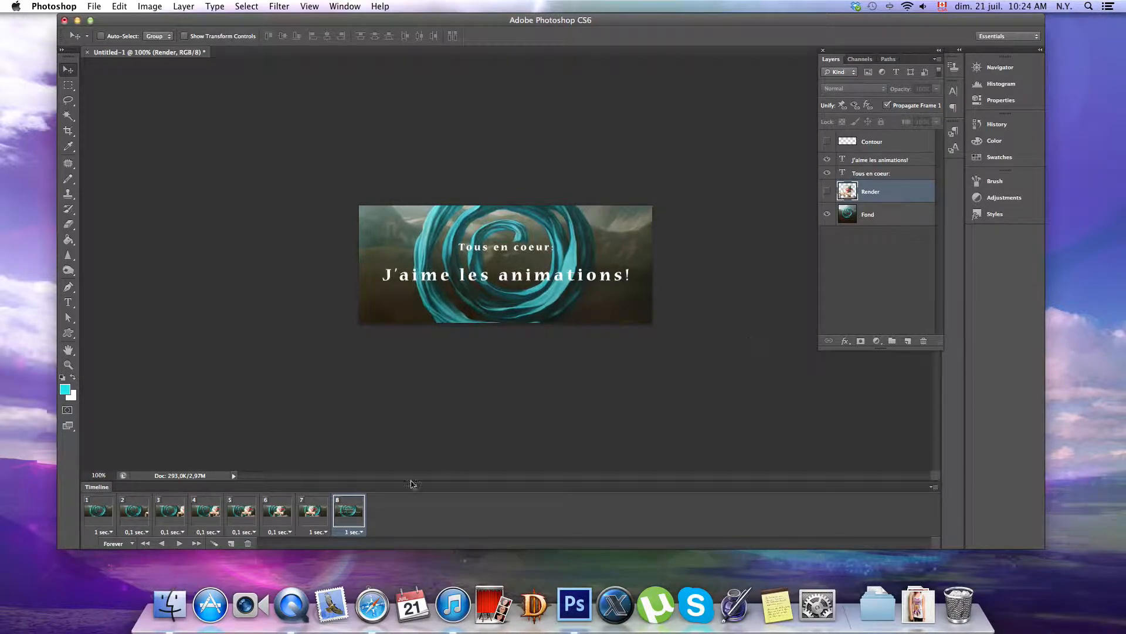
Step: Tween the text frame with the previous frame, adding 5 frames, and set the delay of frames 8 through 12 to 0.1 seconds
click(215, 543)
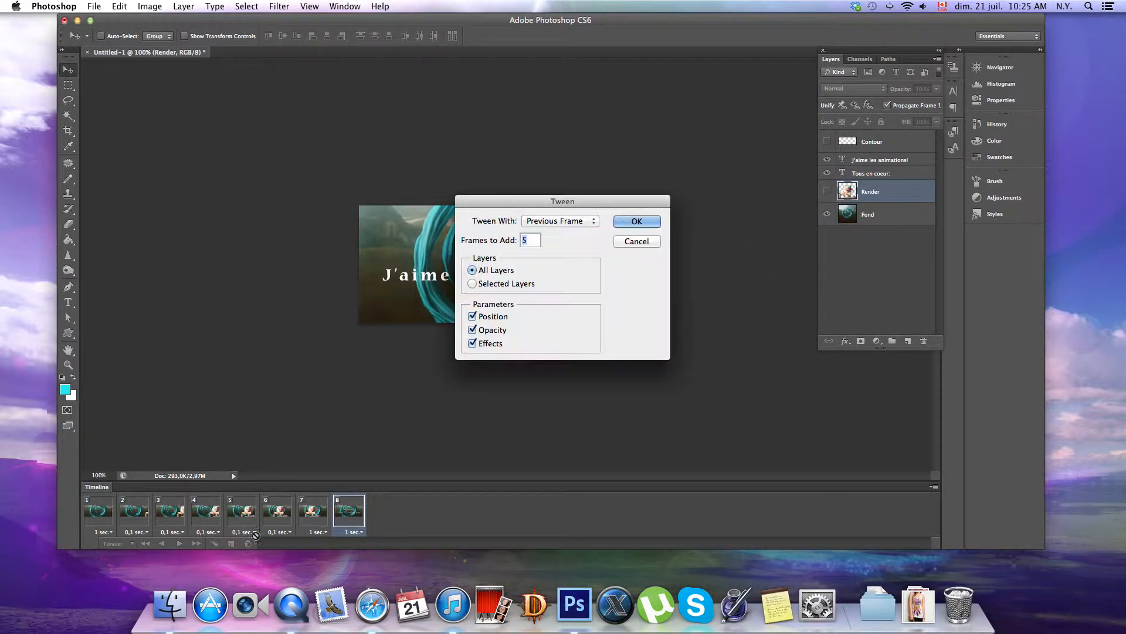
click(637, 221)
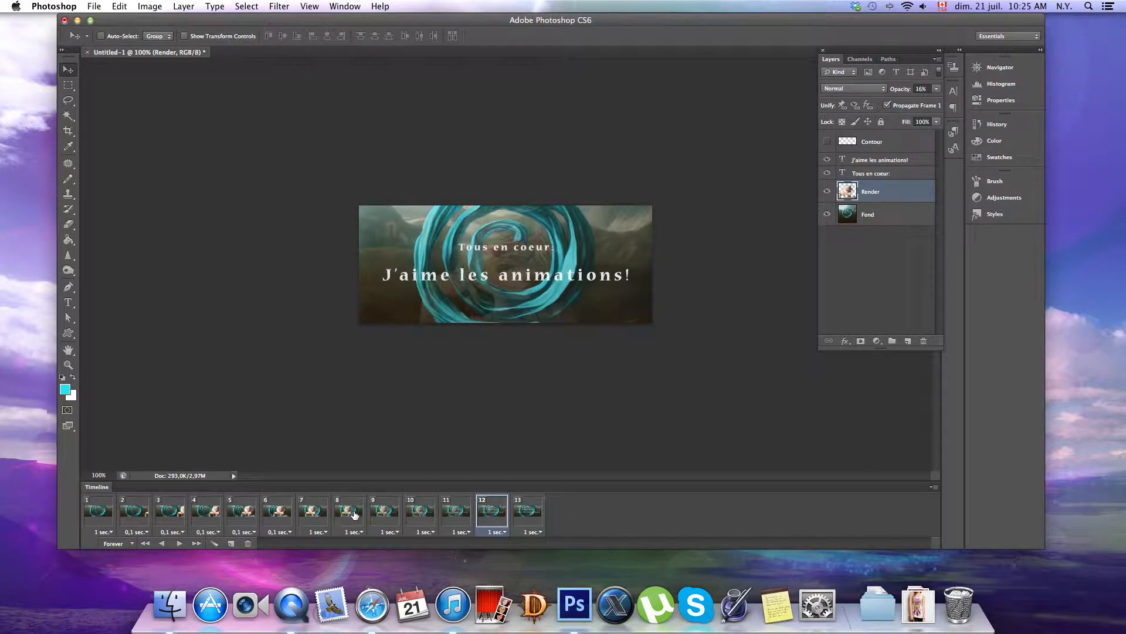
click(352, 532)
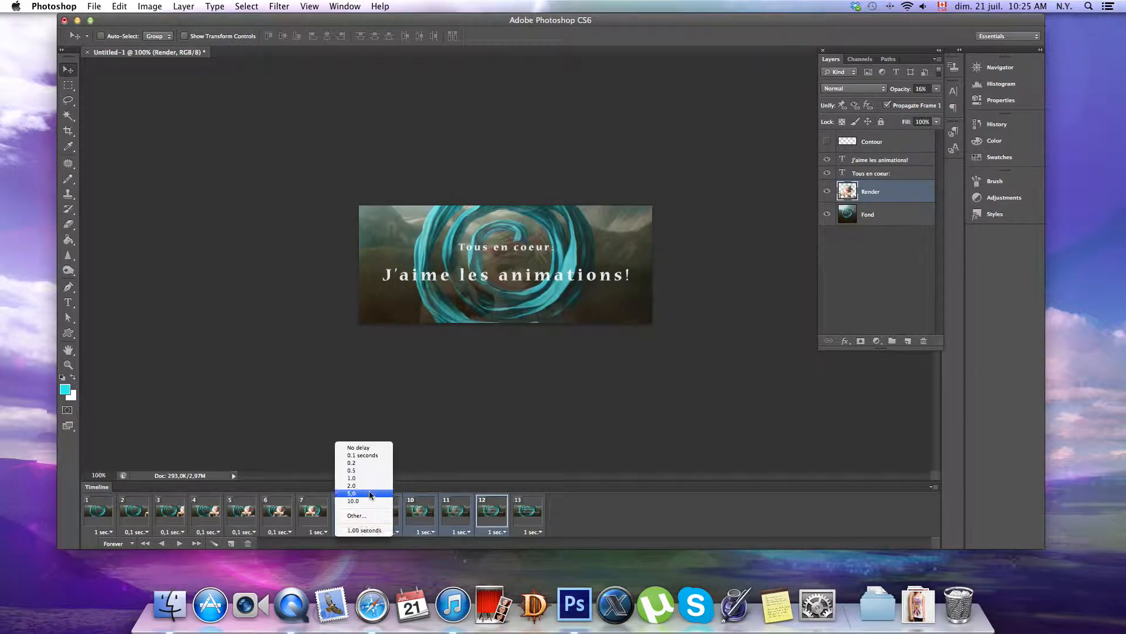
click(374, 456)
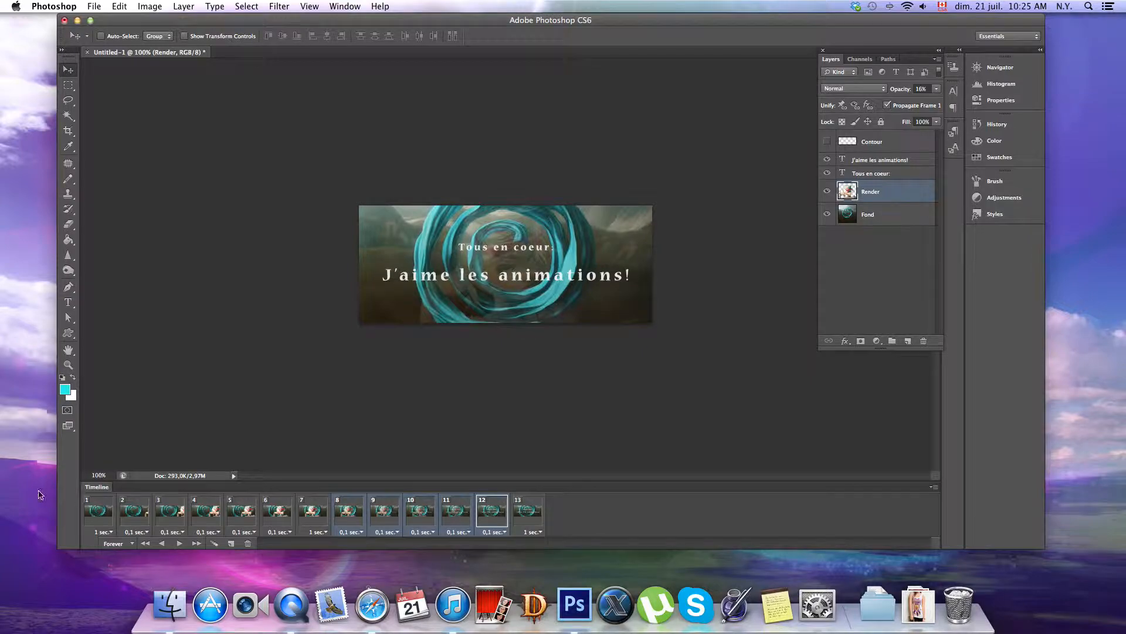
Step: Set the delay of frame 7 to 0.5 seconds and play back the animation from frame 1
click(323, 516)
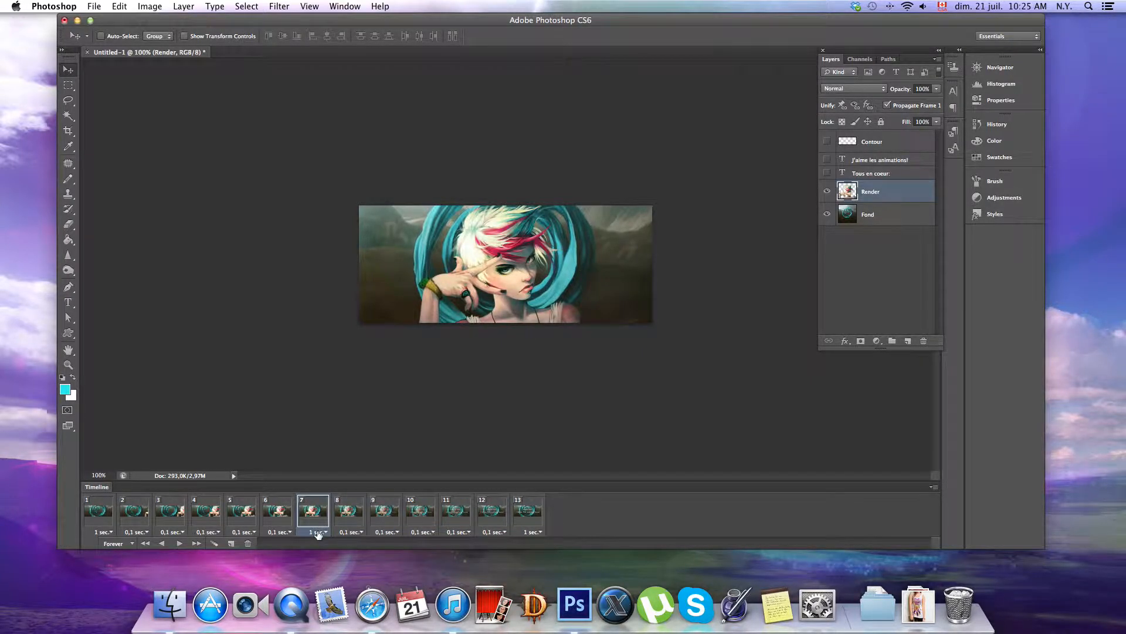
click(319, 532)
click(316, 470)
click(97, 513)
click(180, 545)
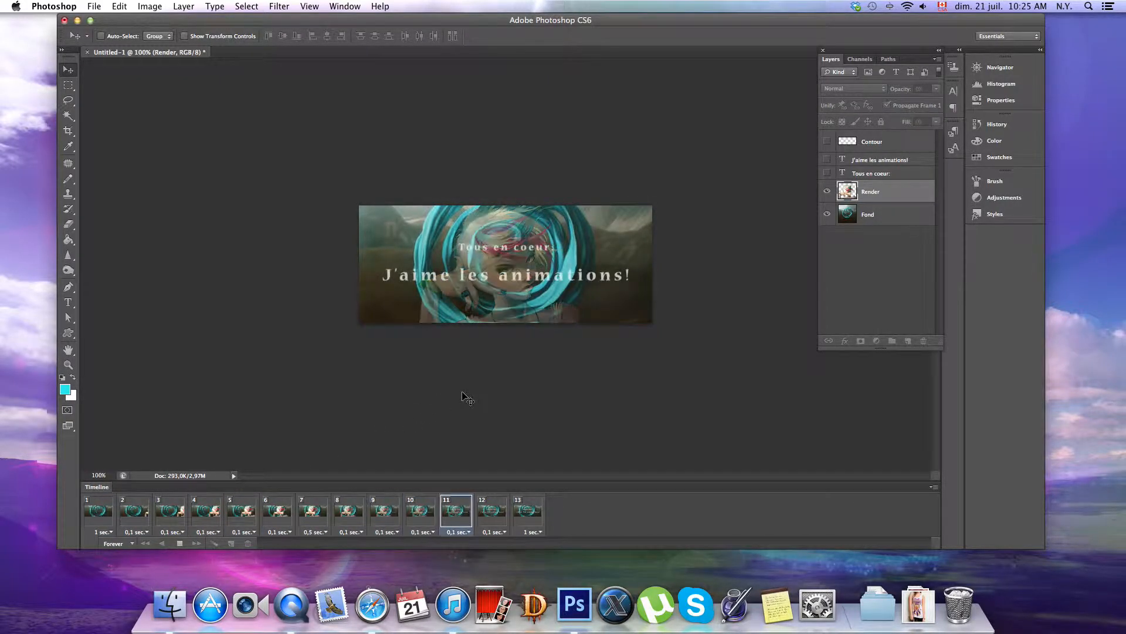
click(180, 543)
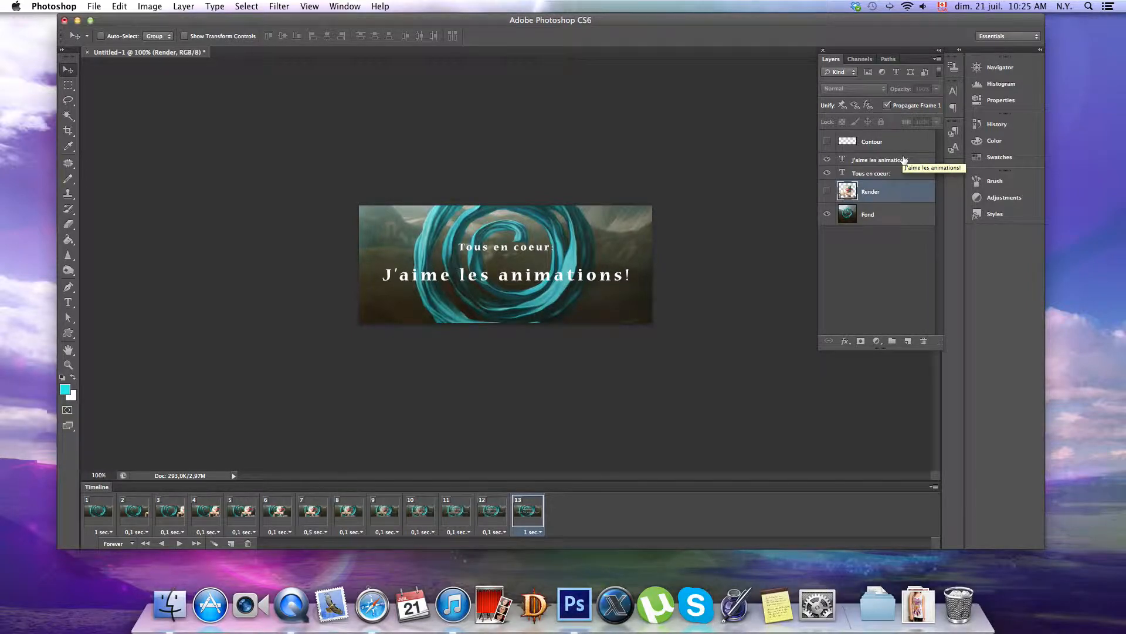
Step: Show the Contour layer in every frame from 1 through 13
click(828, 141)
click(98, 510)
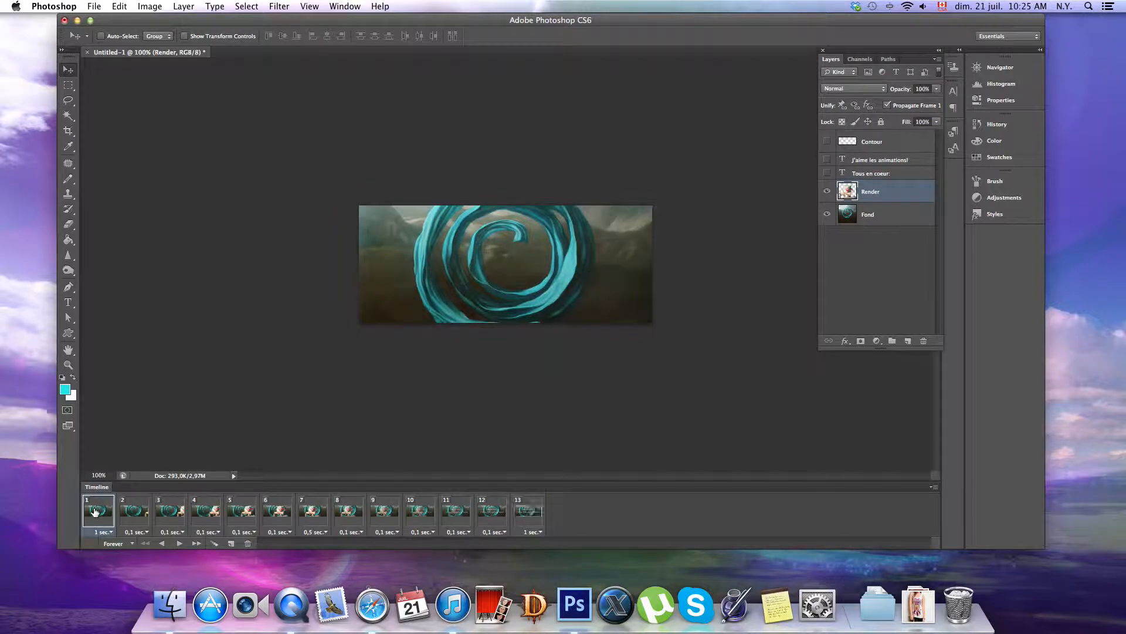
click(135, 513)
click(171, 511)
click(206, 513)
click(241, 512)
click(287, 515)
click(313, 513)
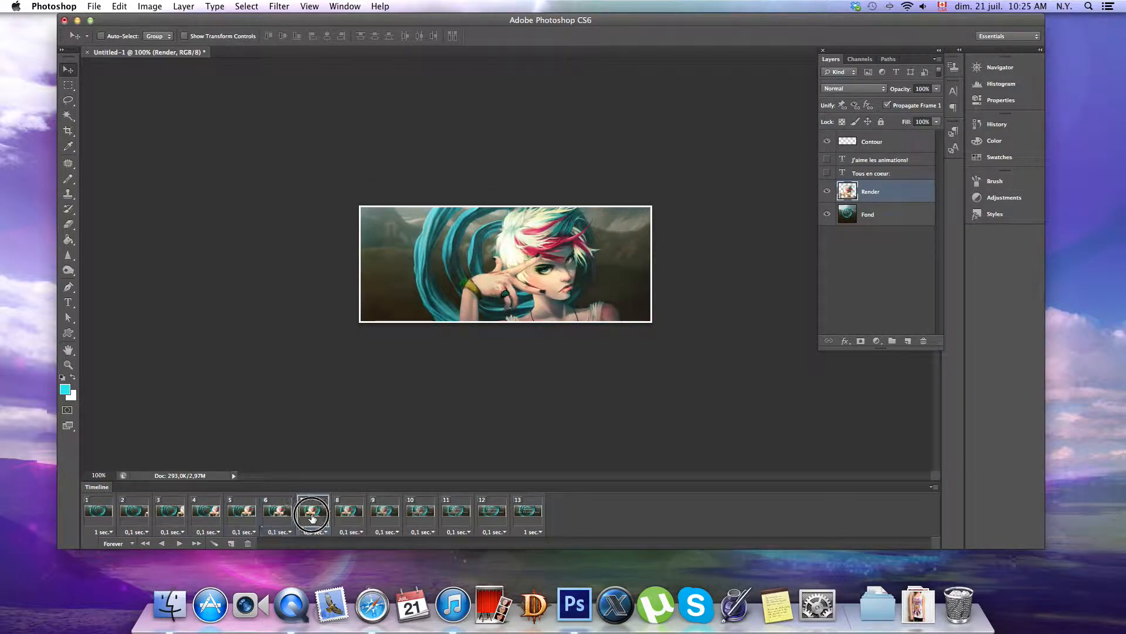
click(348, 513)
click(384, 513)
click(420, 513)
click(456, 512)
click(492, 512)
click(528, 511)
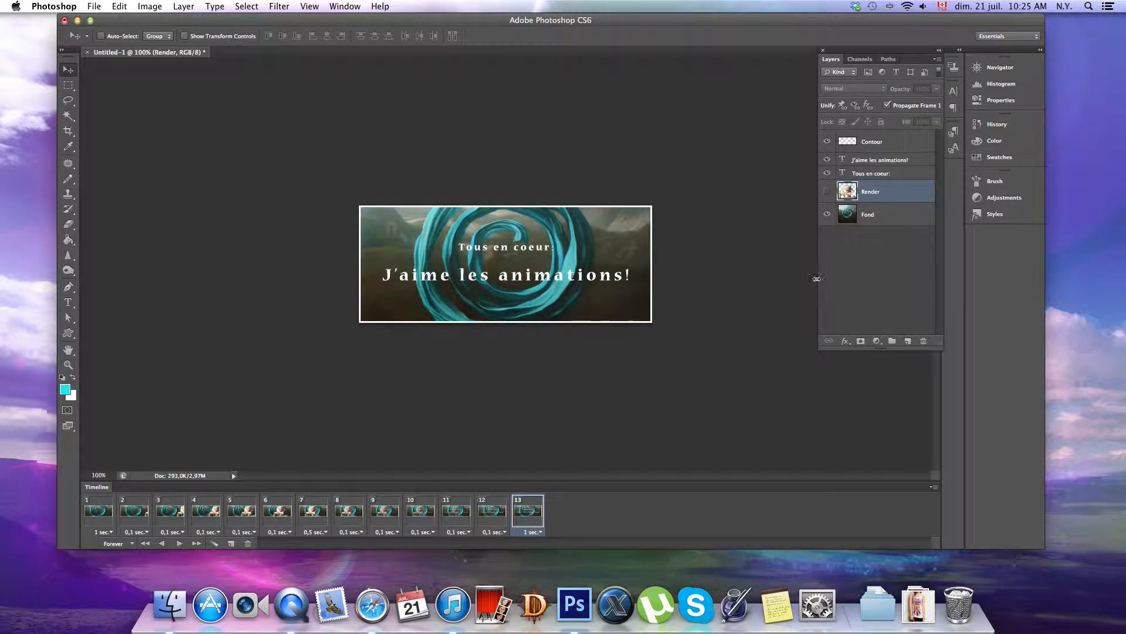
Step: Add a frame after frame 13 and set the "J'aime les animations!" text colour to red (ff0000)
click(877, 161)
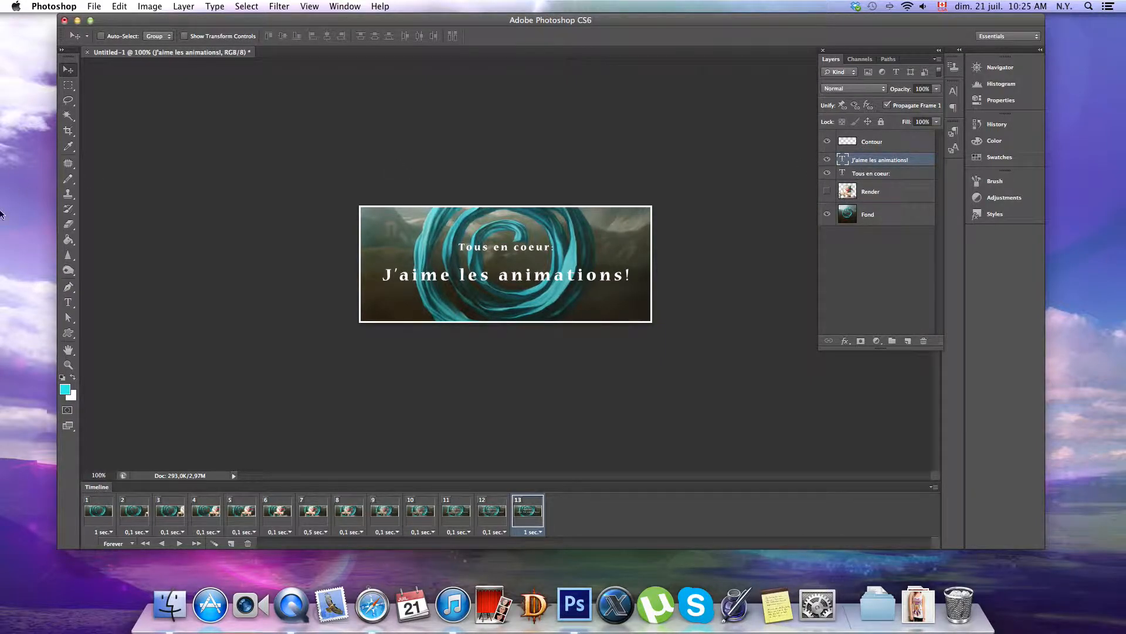
click(68, 302)
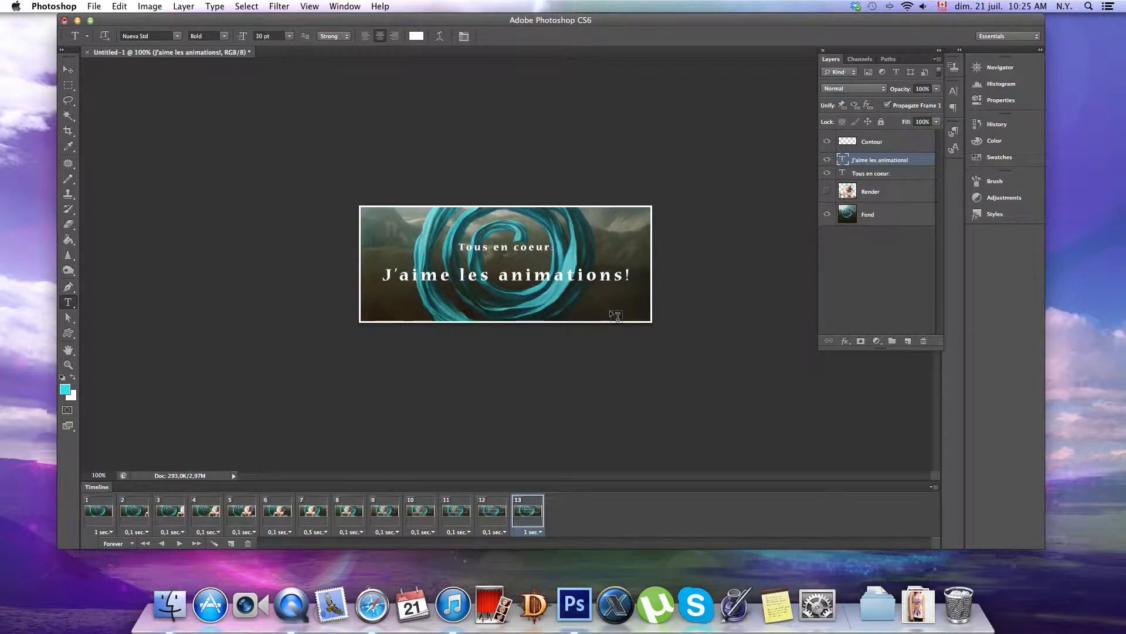
click(231, 543)
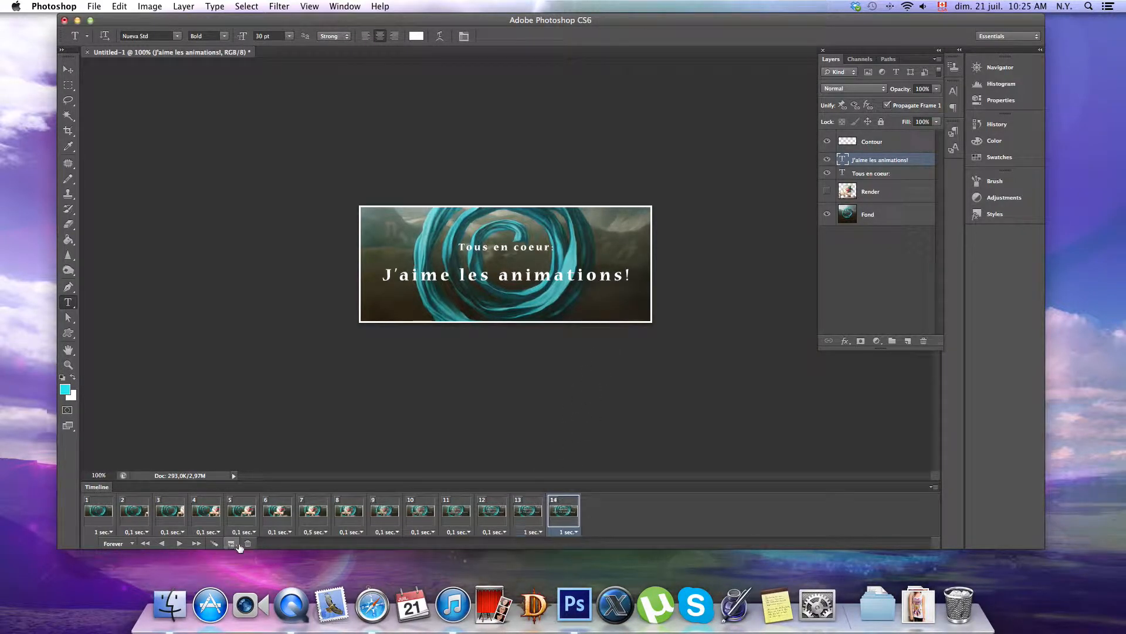
drag(613, 275, 289, 276)
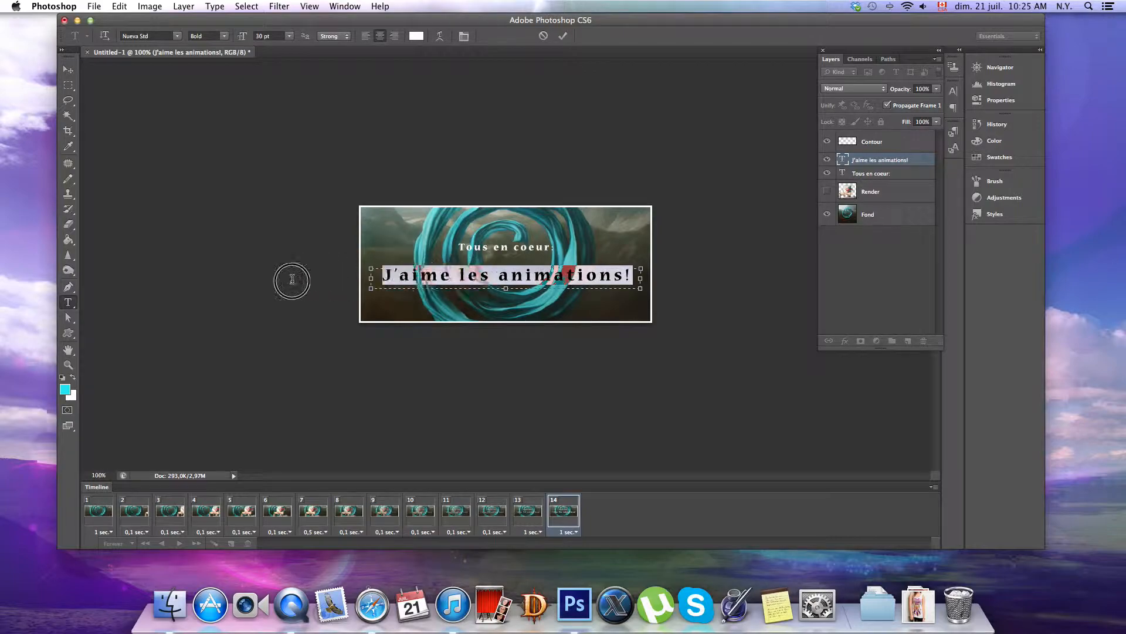
click(416, 35)
click(815, 91)
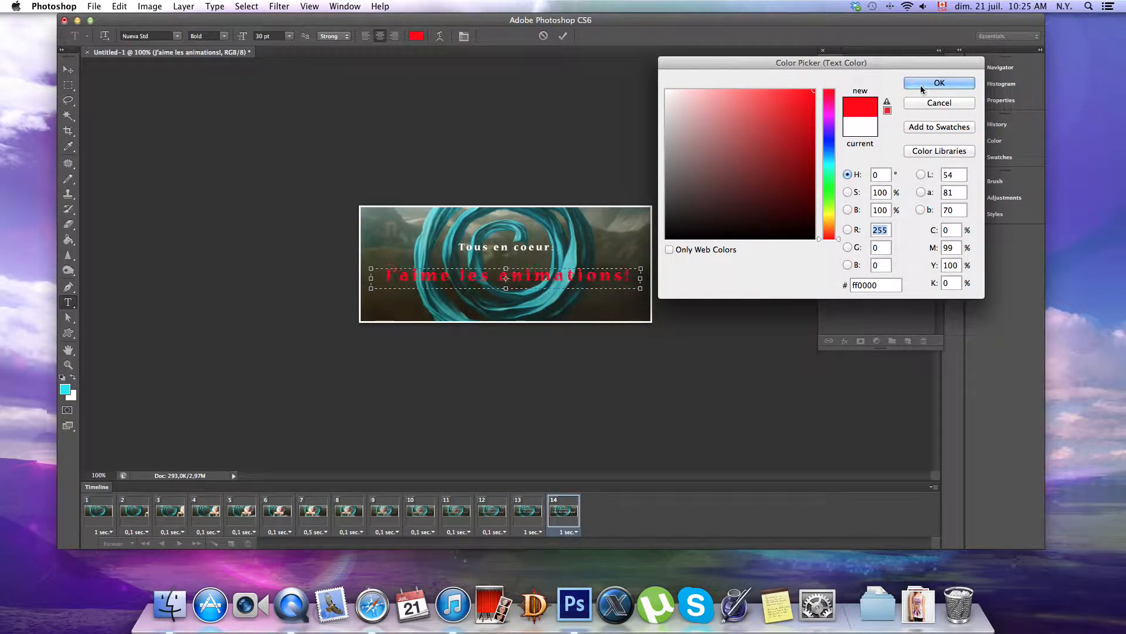
click(939, 83)
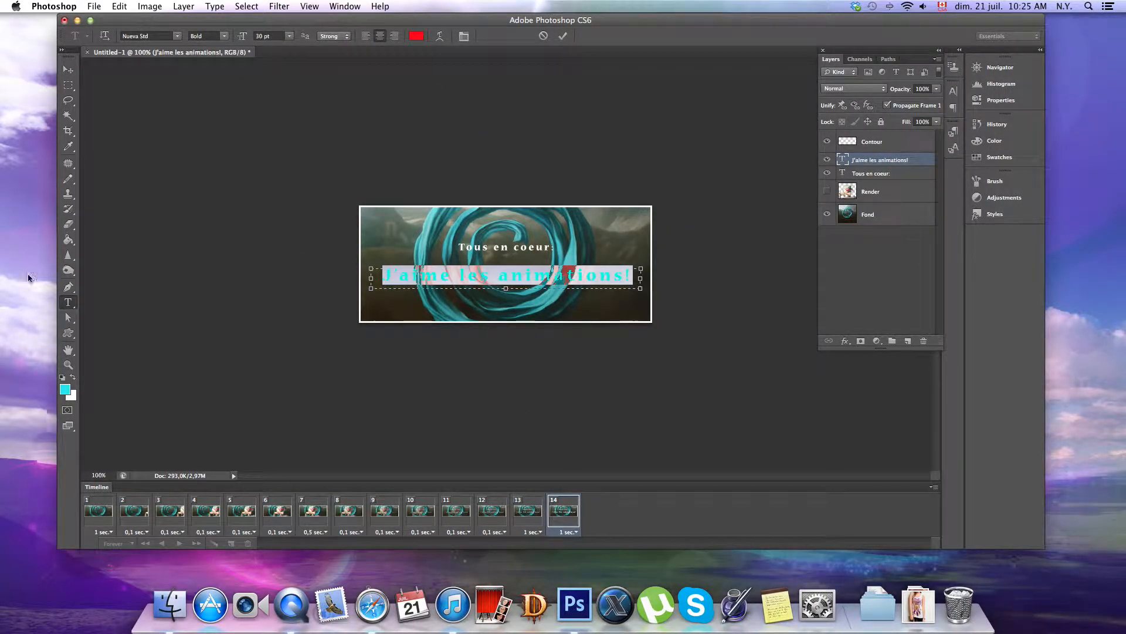
click(69, 71)
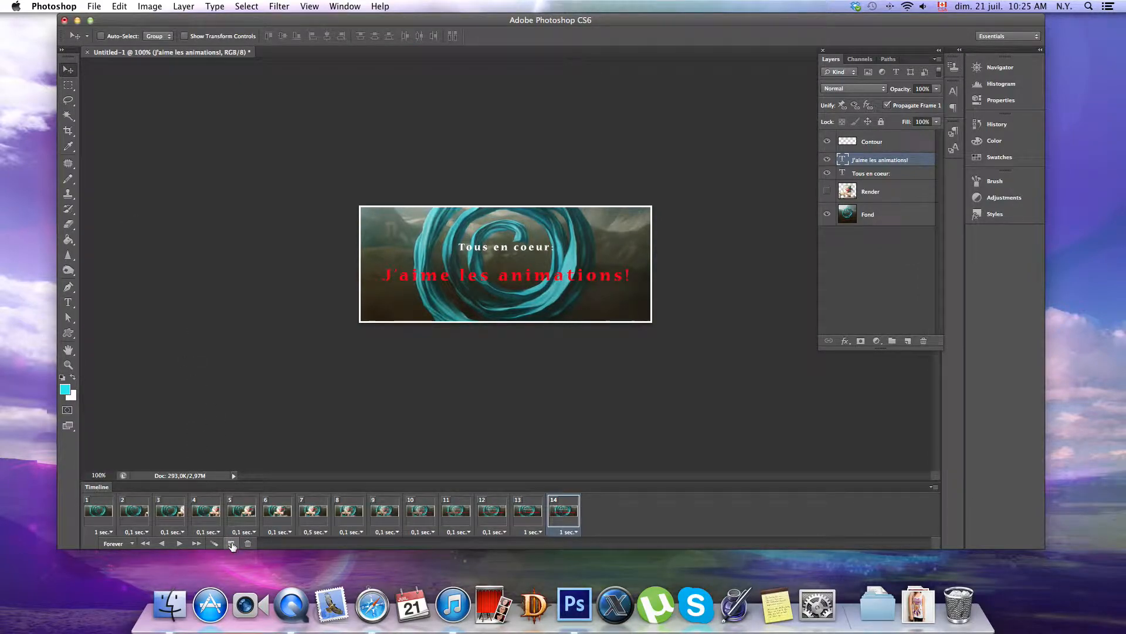
Step: Add a frame after frame 14 and set the "J'aime les animations!" text colour to white (ffffff)
click(231, 543)
click(68, 303)
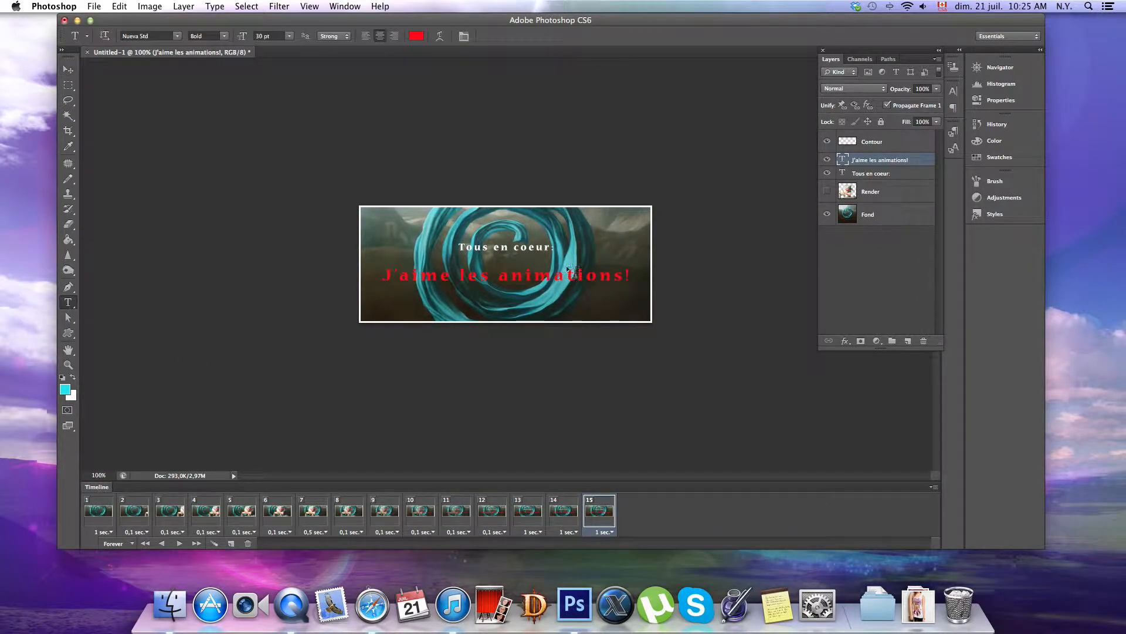
click(639, 276)
drag(640, 277, 352, 273)
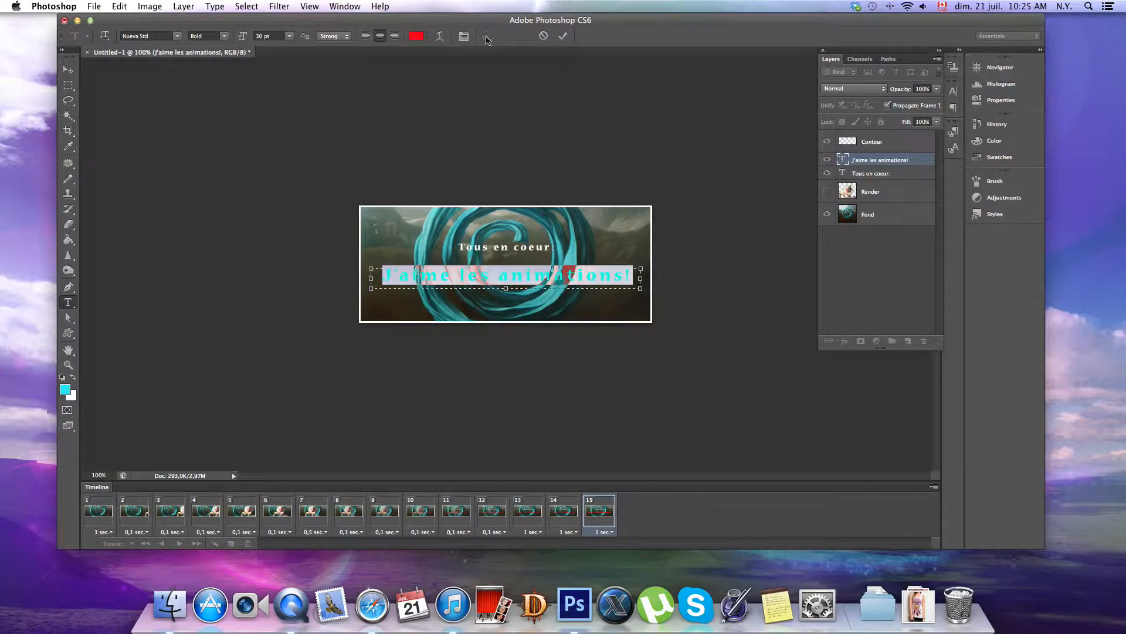
click(416, 37)
click(649, 79)
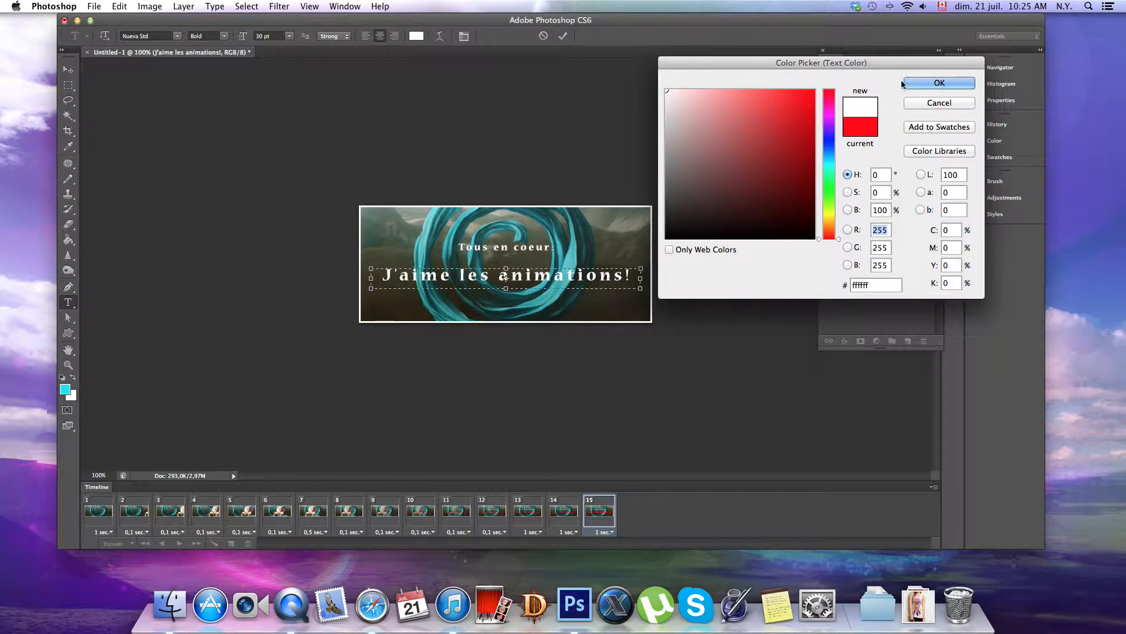
click(923, 84)
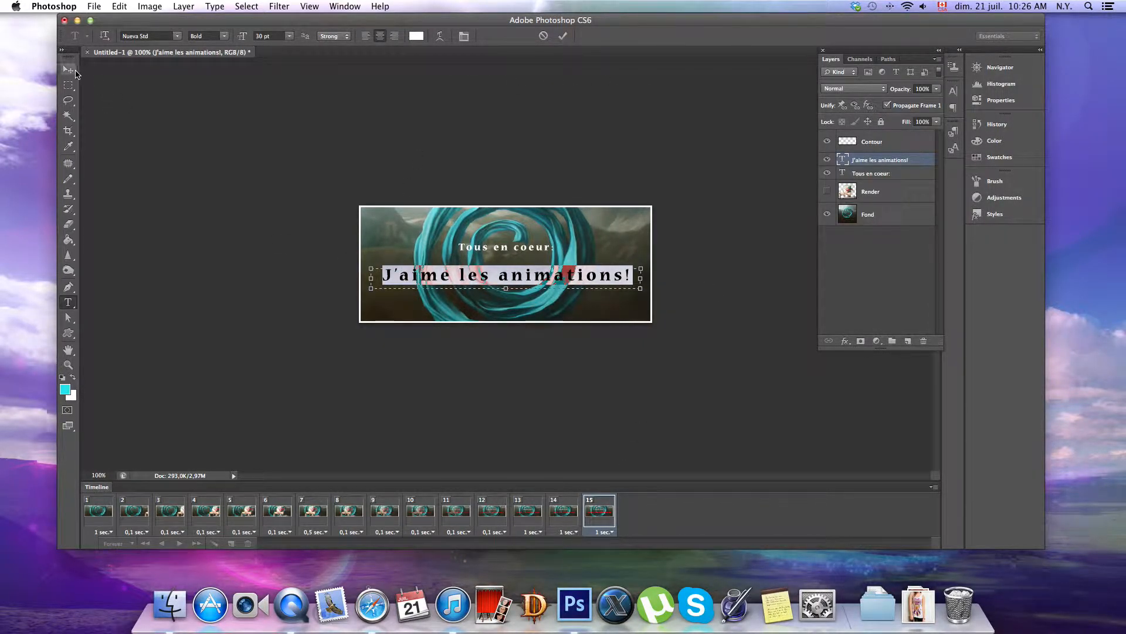
click(73, 71)
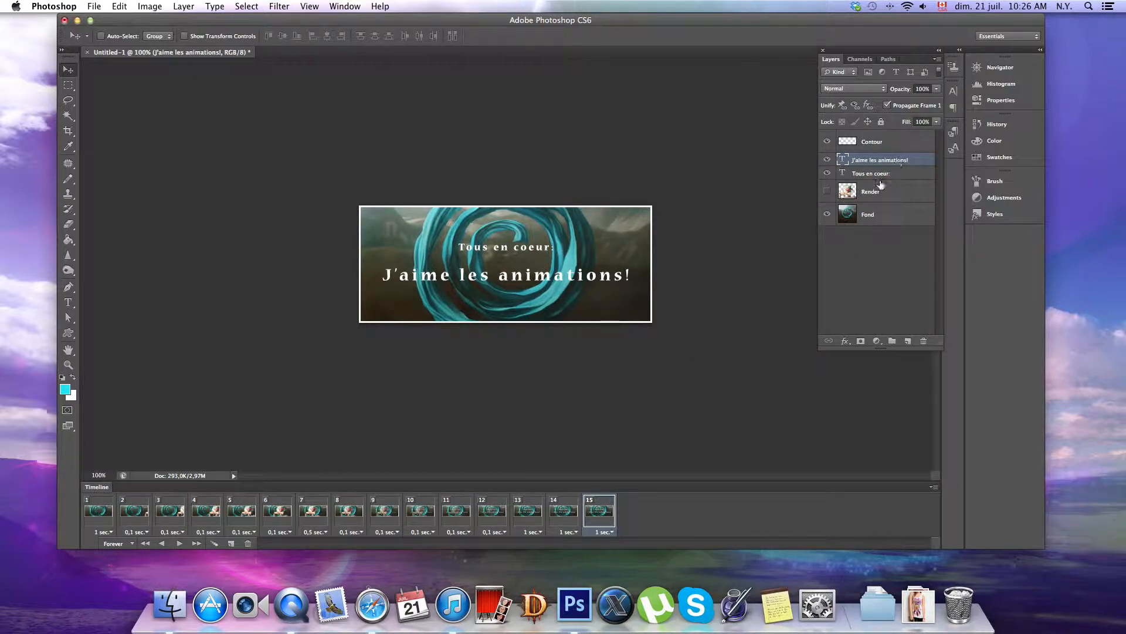
Step: Compare frames 13 and 14, and delete frames 14 and 15
click(561, 515)
click(527, 514)
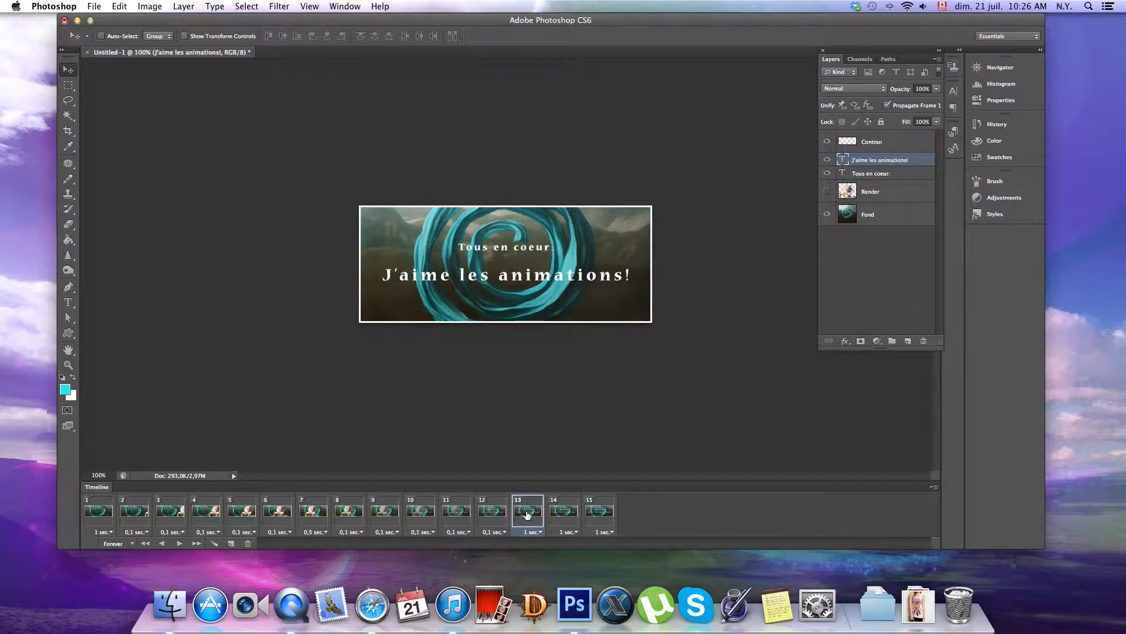
click(614, 517)
shift+click(551, 515)
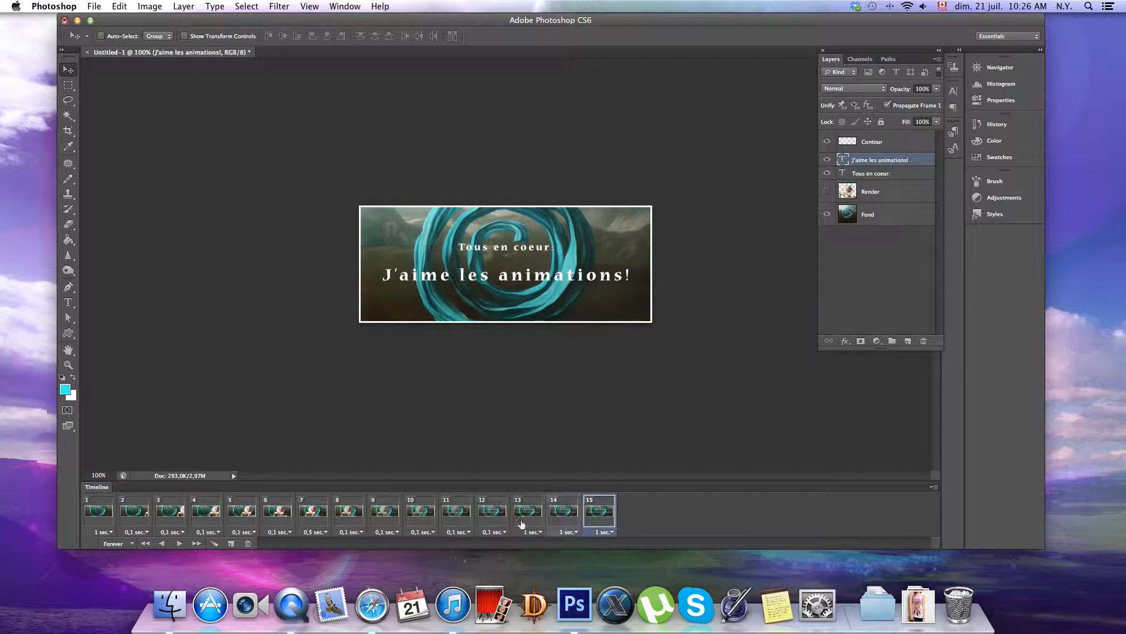
click(247, 543)
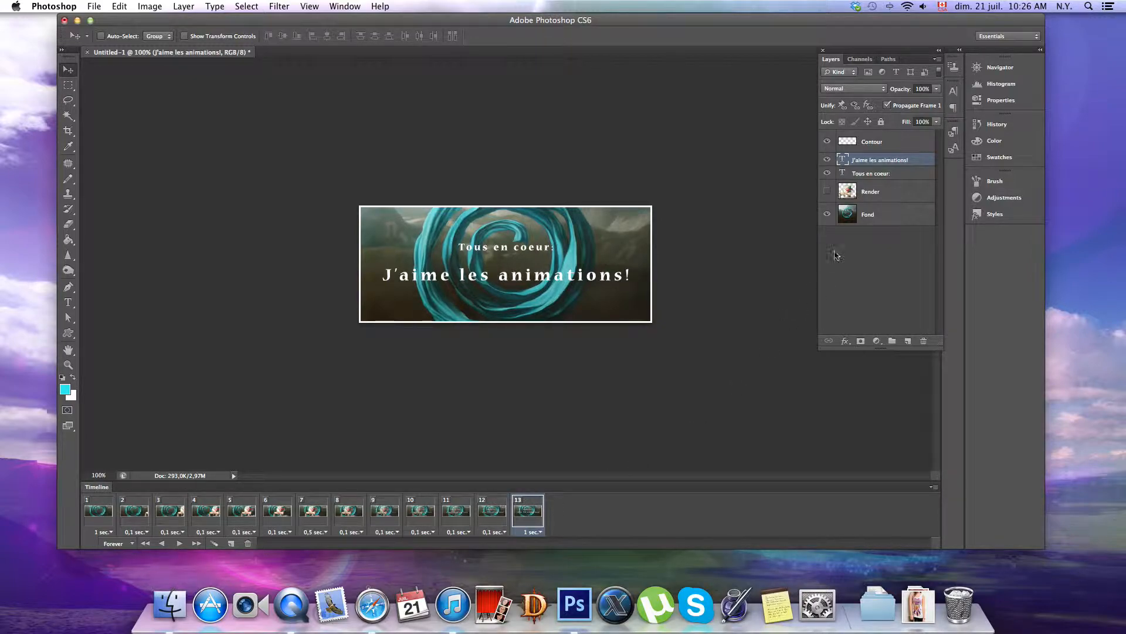
Step: Add a new layer above the "J'aime les animations!" text, fill it with the cyan foreground colour, and clip it to the text
click(908, 342)
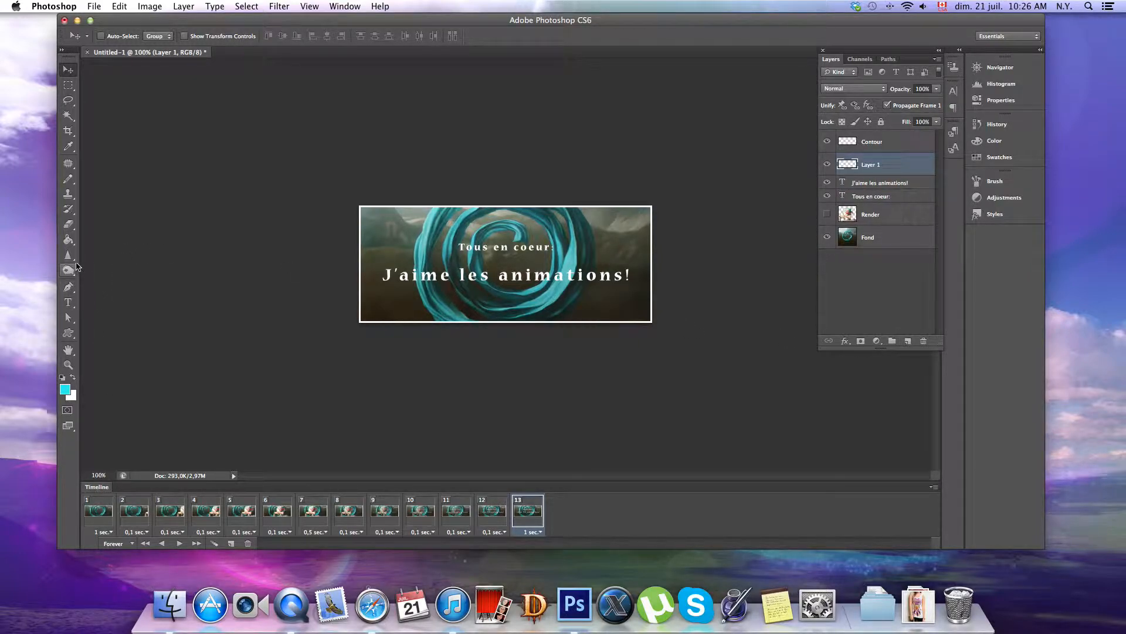
click(68, 239)
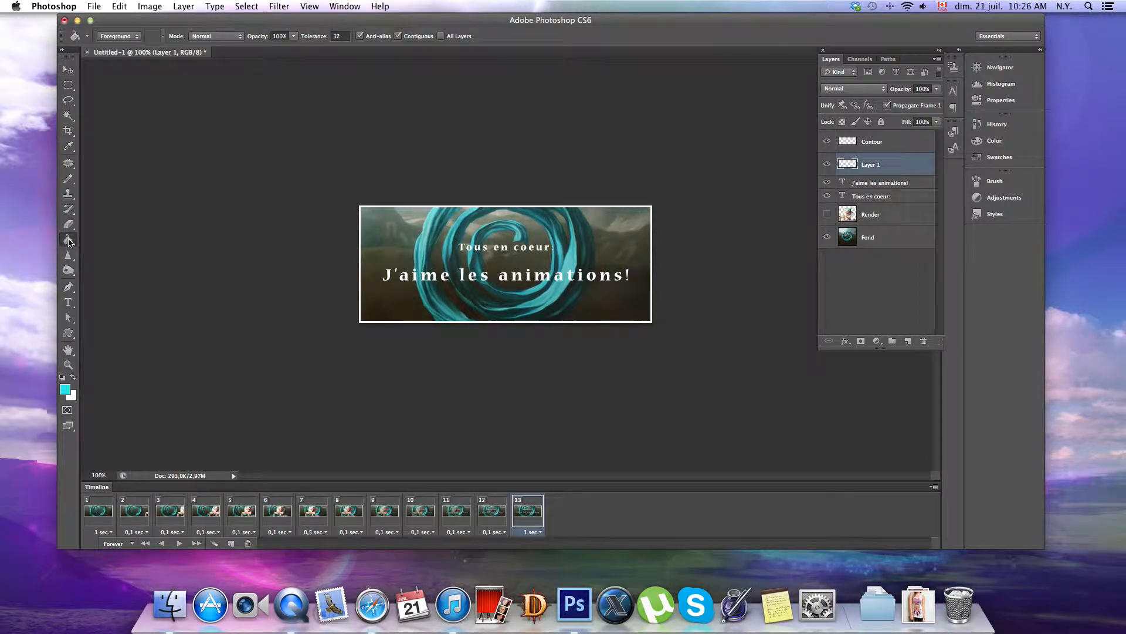
click(551, 249)
click(63, 69)
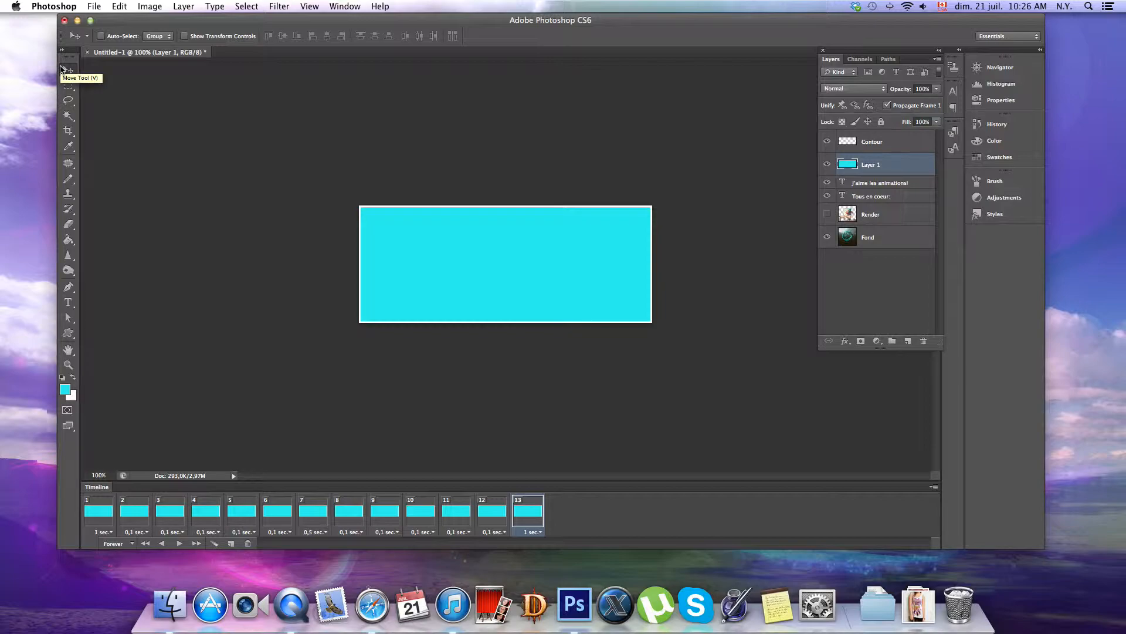
key(super+alt+g)
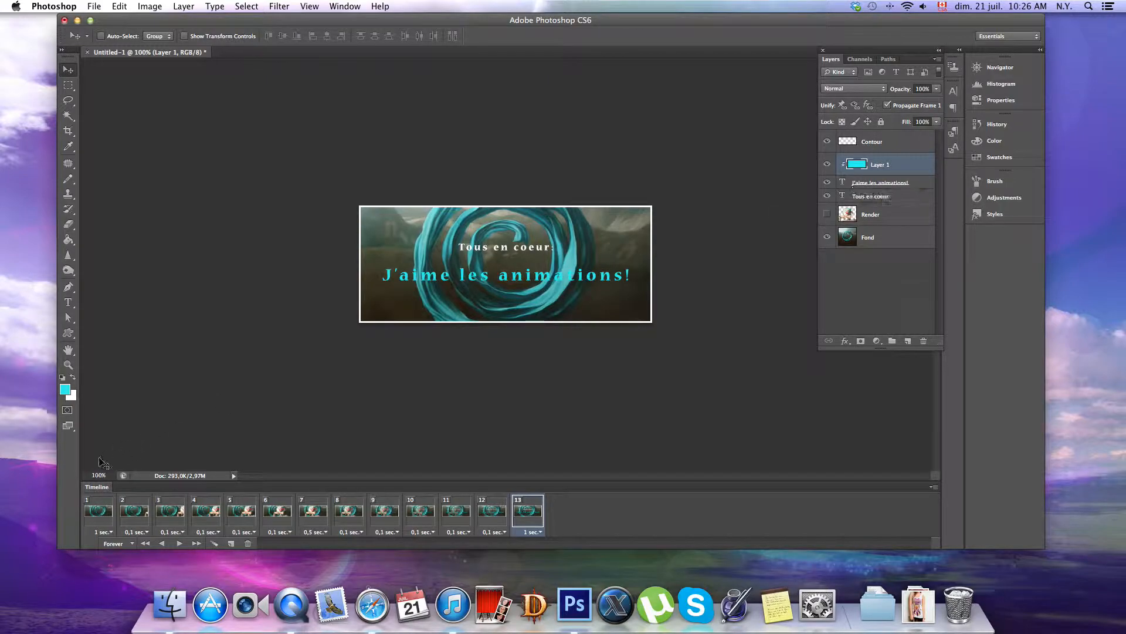
Step: Release the clipping mask of the cyan Layer 1 and hide that layer in frame 1
click(96, 513)
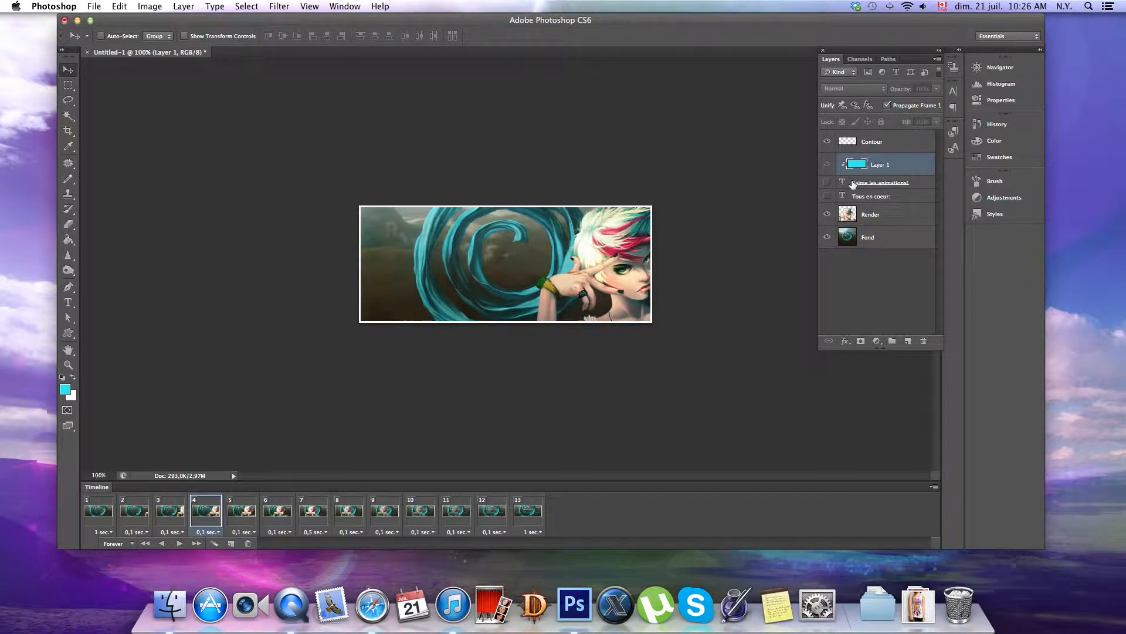
click(528, 513)
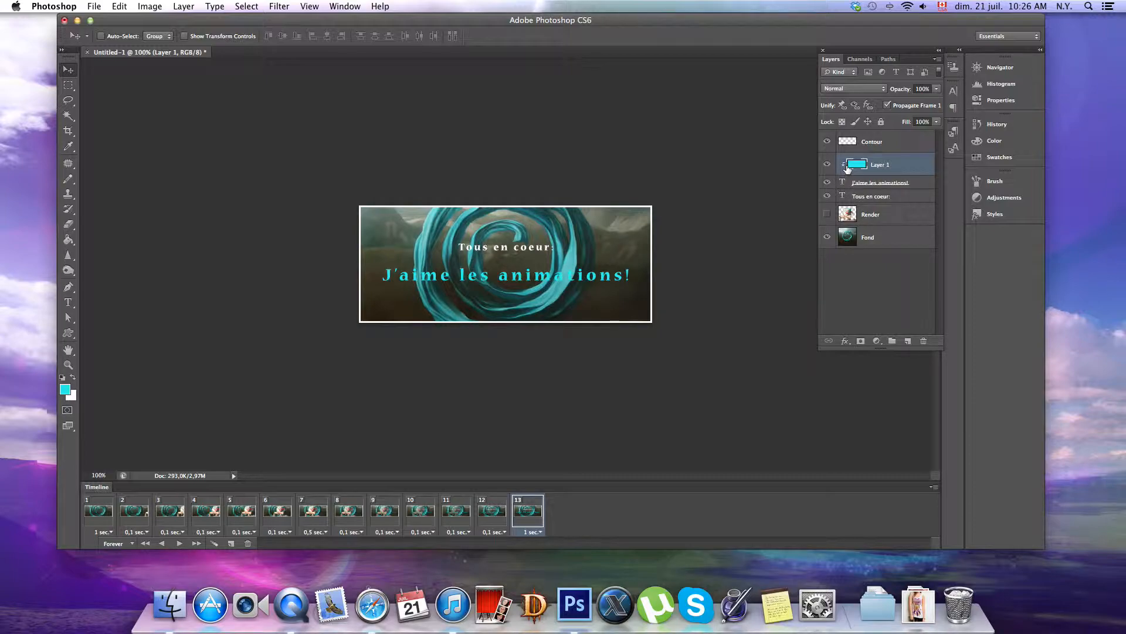
alt+click(847, 170)
click(93, 515)
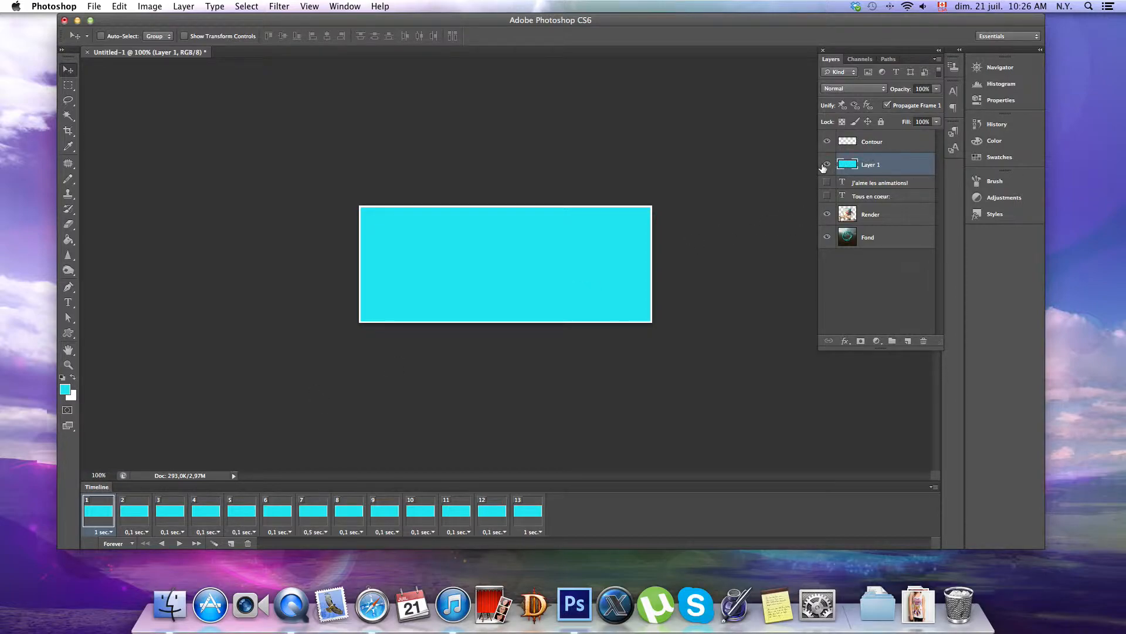
click(827, 165)
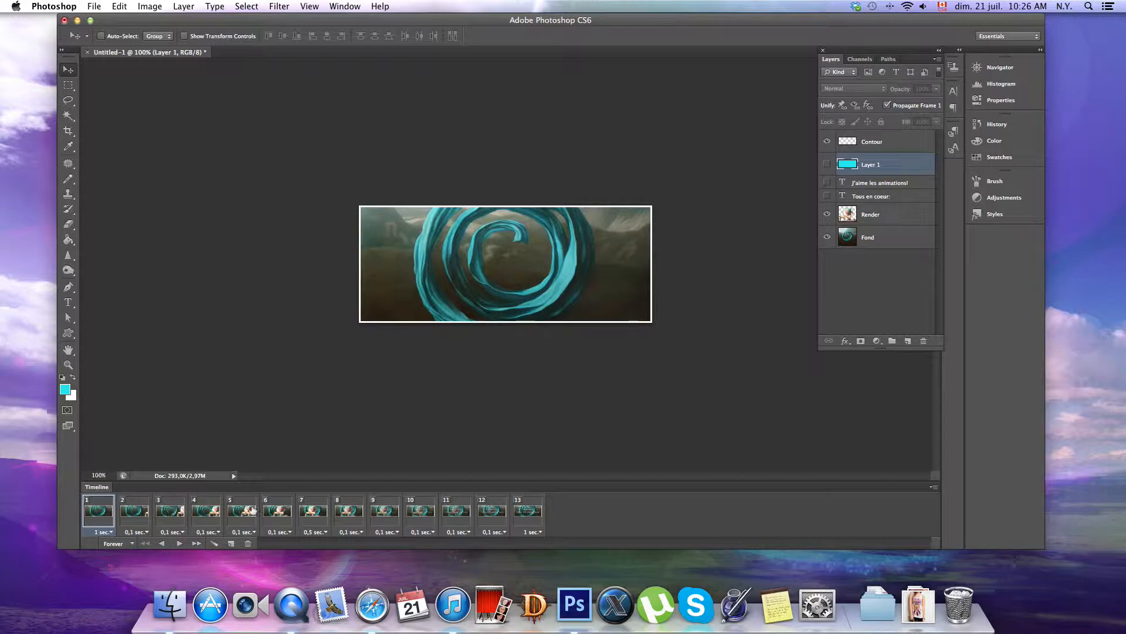
Step: Clip Layer 1 to the "J'aime les animations!" text again in frame 13, try showing it, and leave it hidden
click(524, 505)
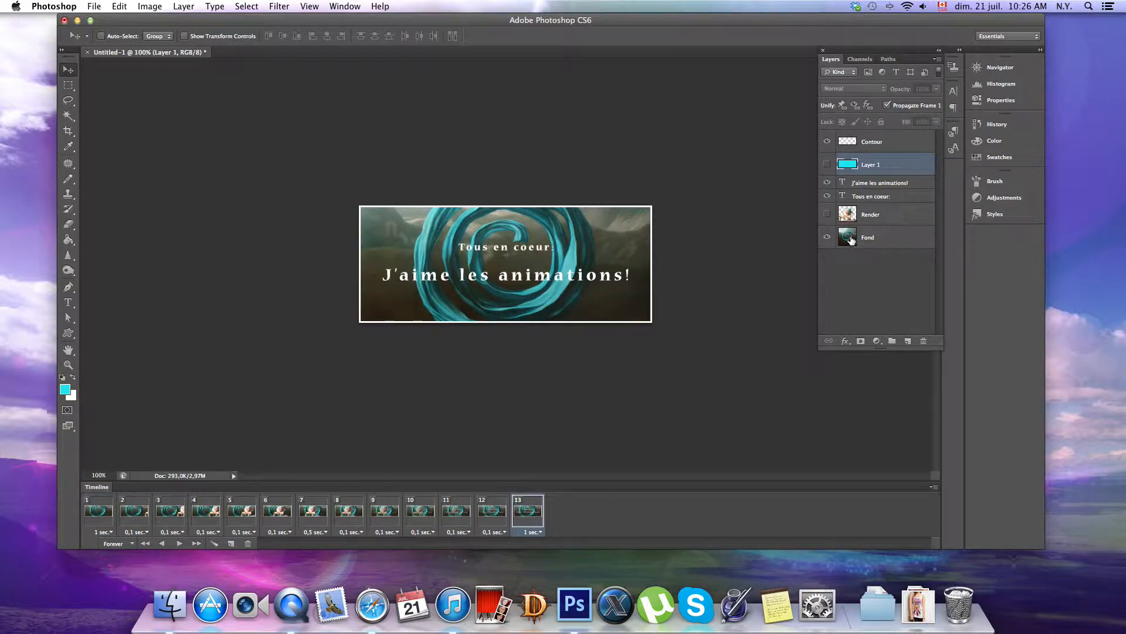
key(super+alt+g)
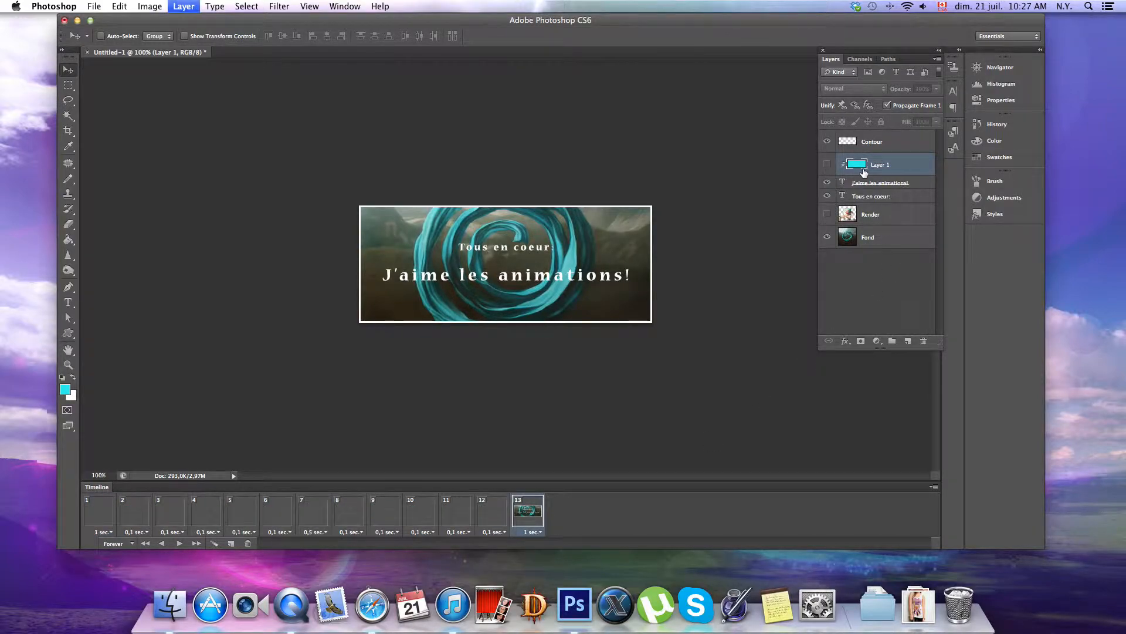
click(828, 166)
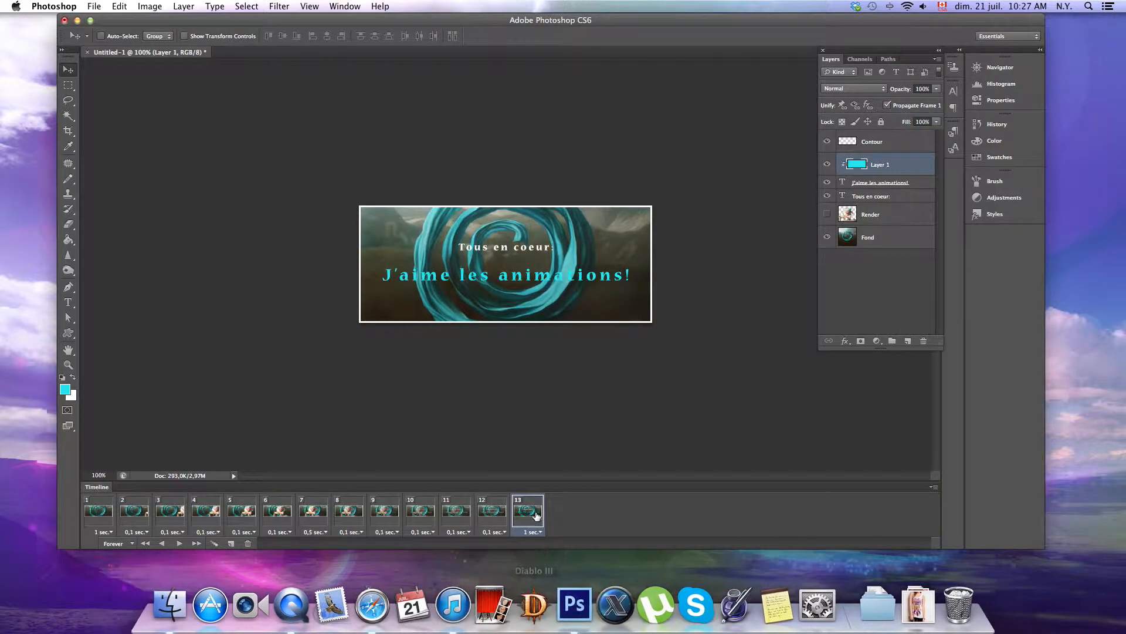
click(109, 520)
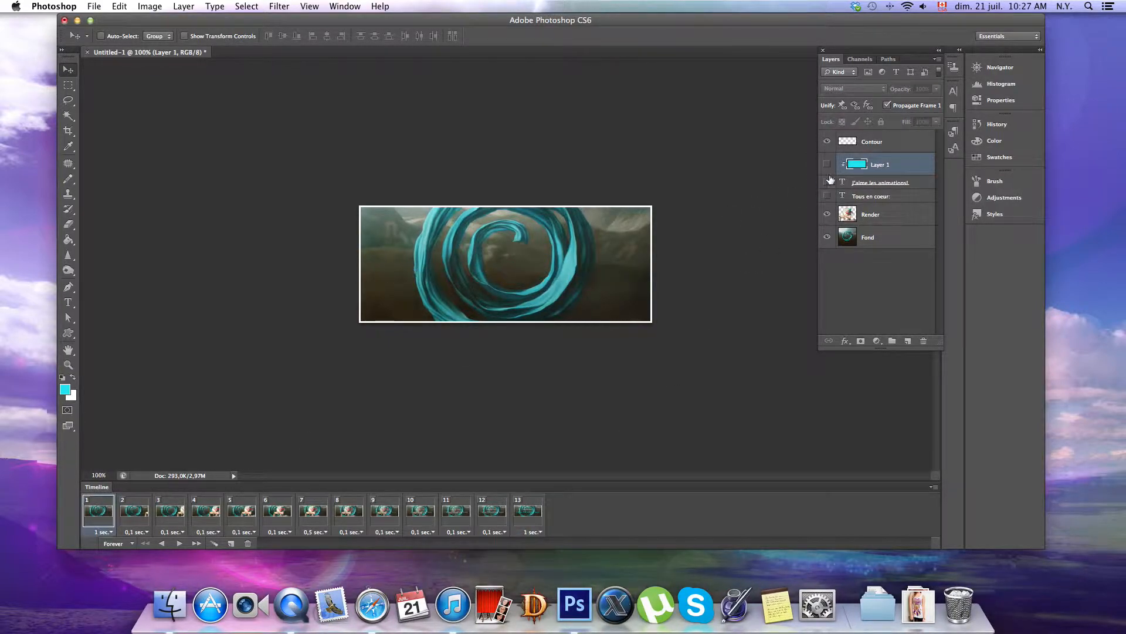
click(526, 520)
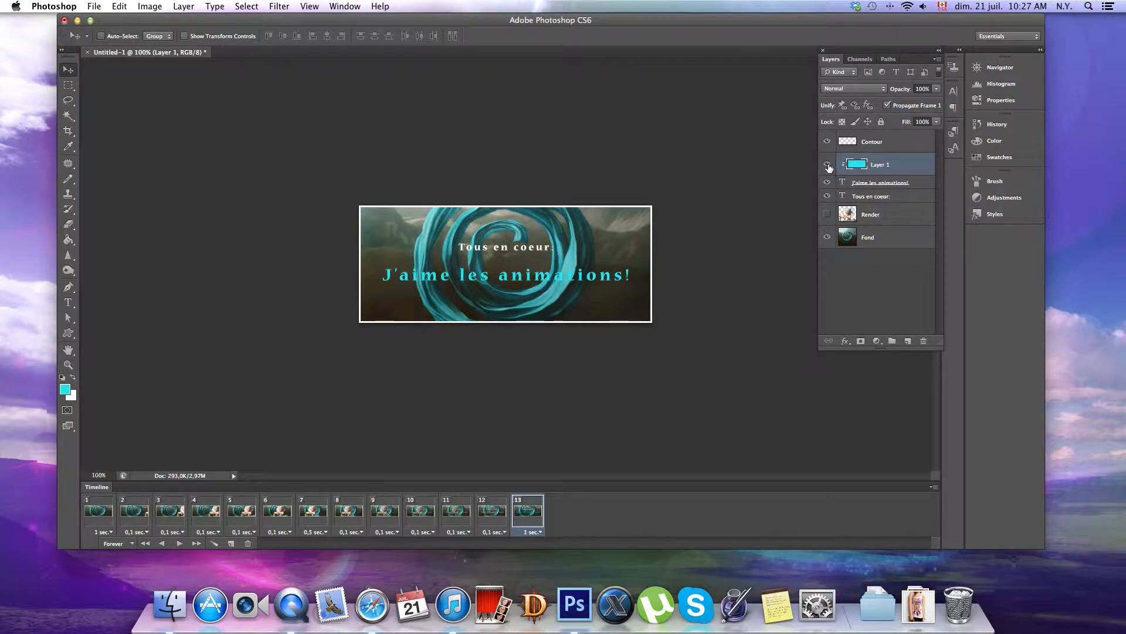
click(828, 165)
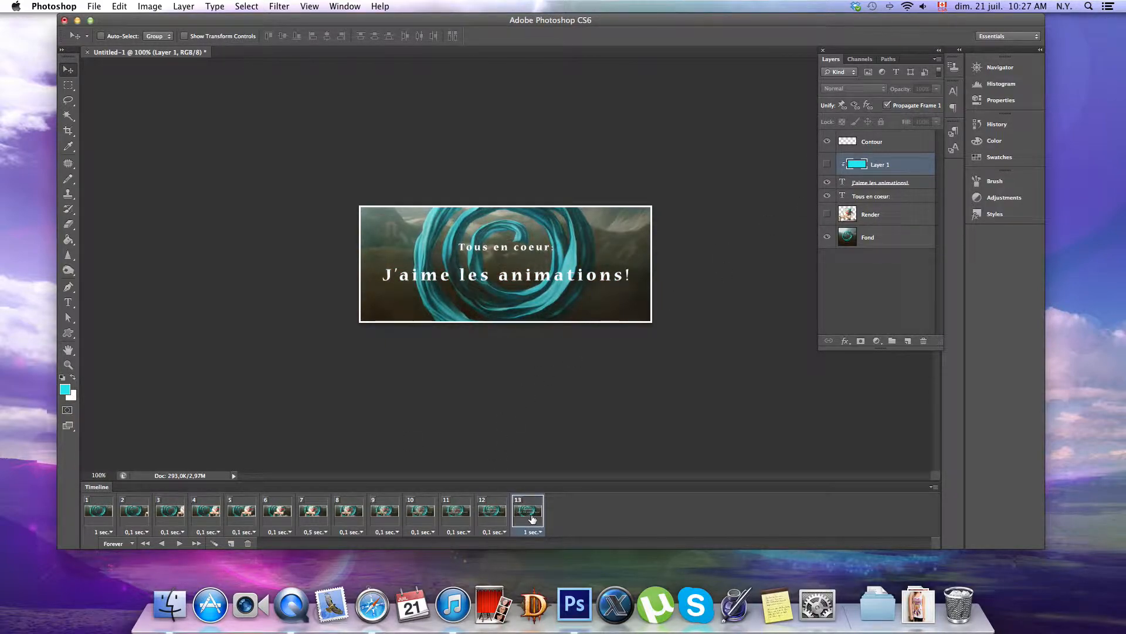
Step: Add frame 14 with the cyan Layer 1 shown, and compare it with frame 12
click(231, 544)
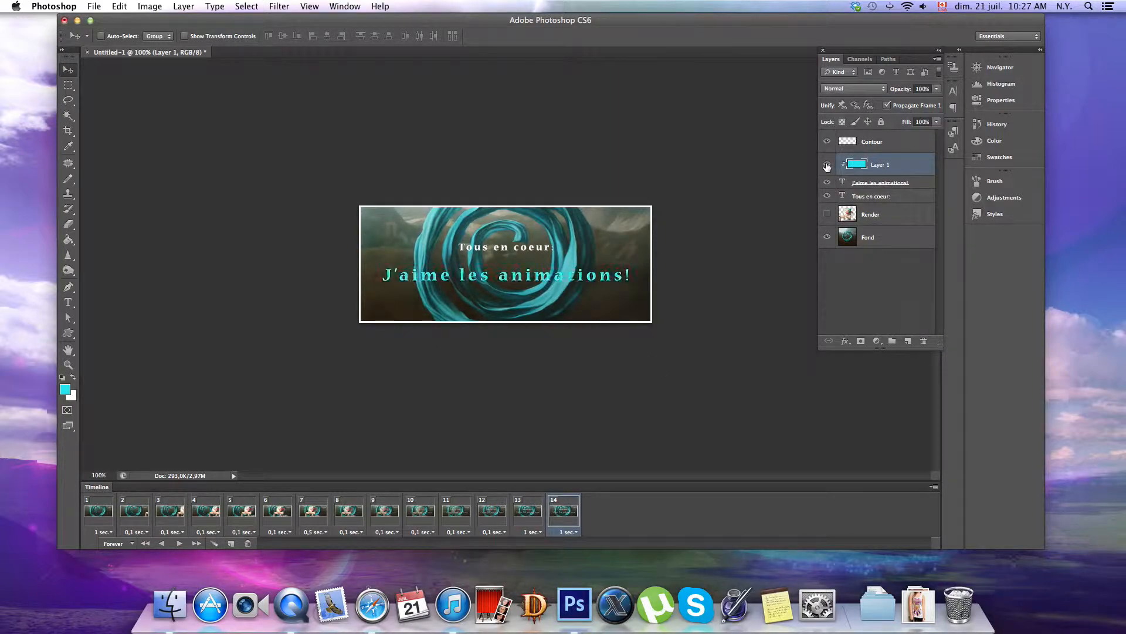
click(488, 516)
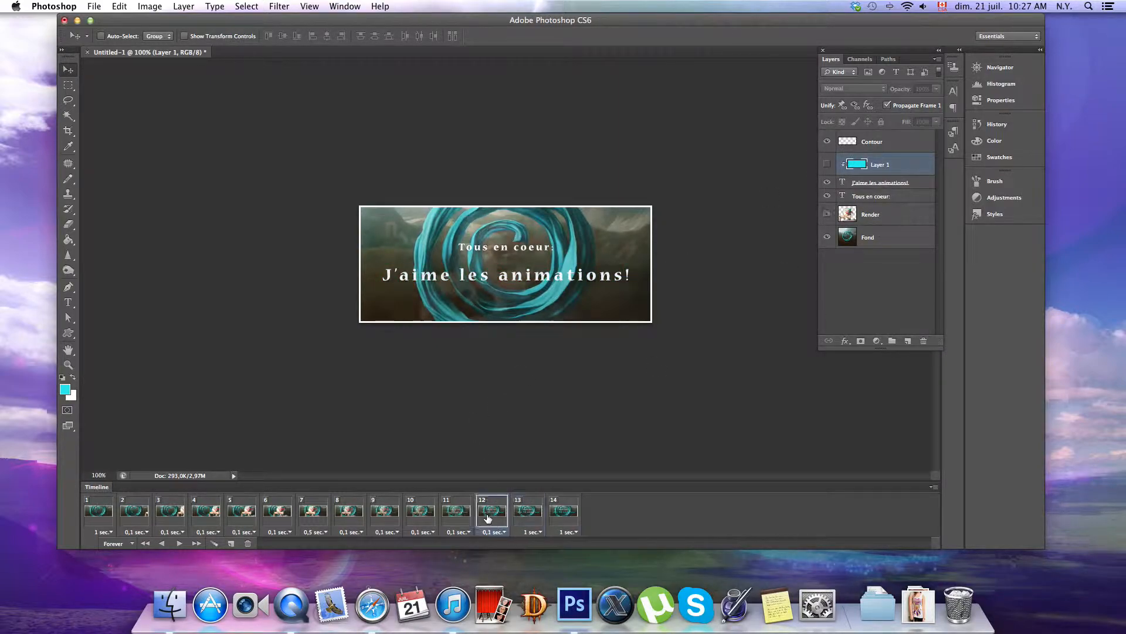
click(567, 514)
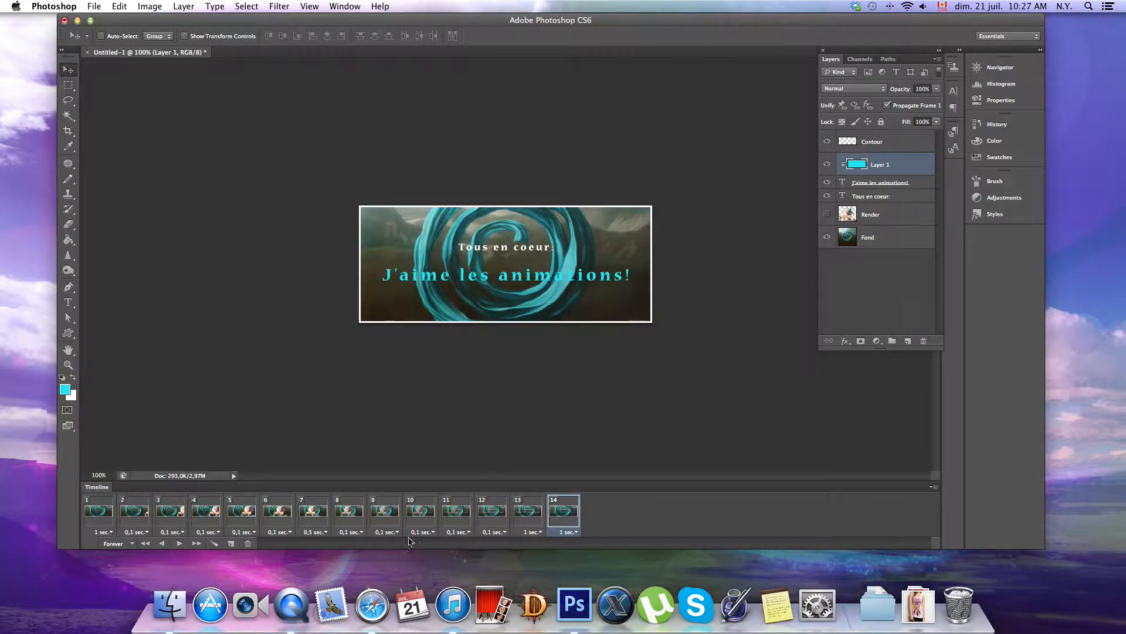
Step: Add frames 15, 16 and 17, with Layer 1 hidden in 15, shown in 16 and hidden in 17
click(231, 544)
click(828, 164)
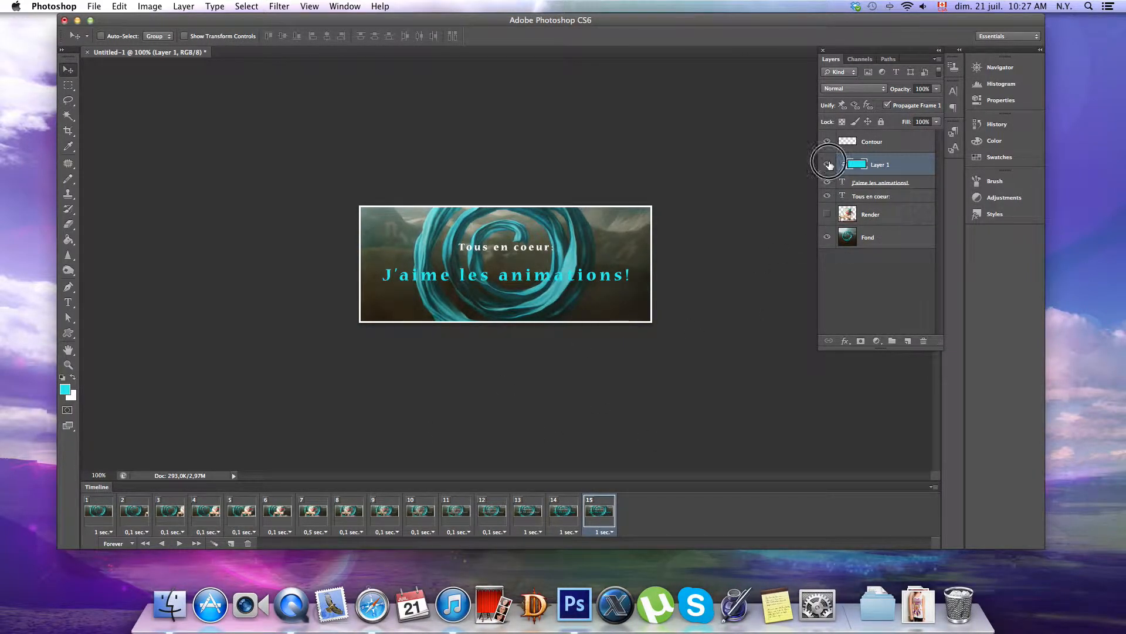
click(232, 543)
click(826, 164)
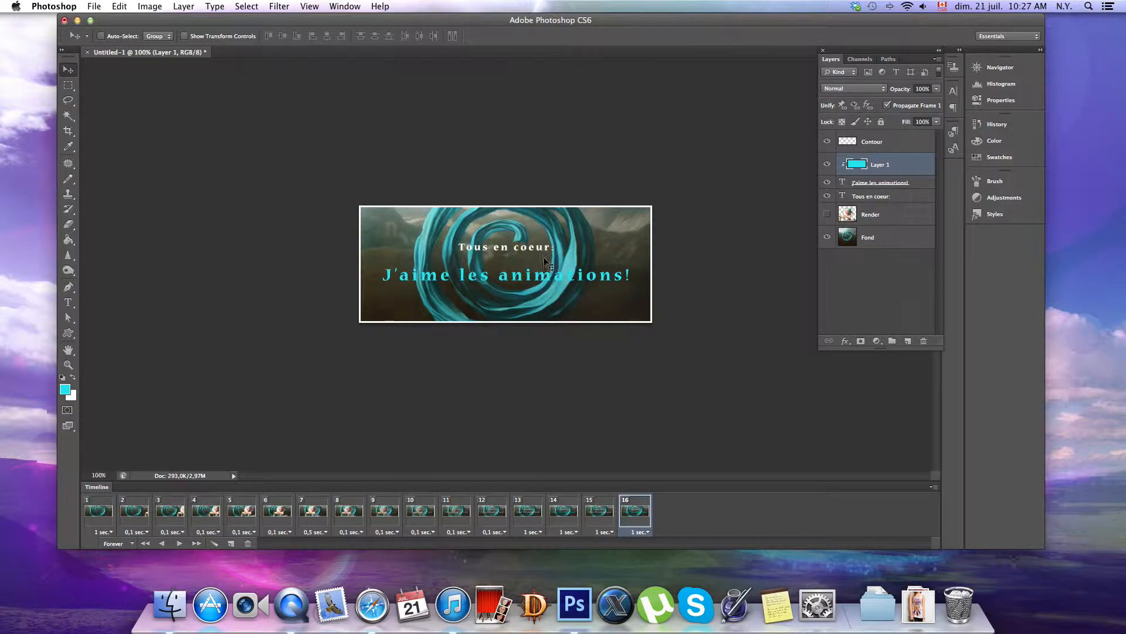
click(231, 543)
click(828, 164)
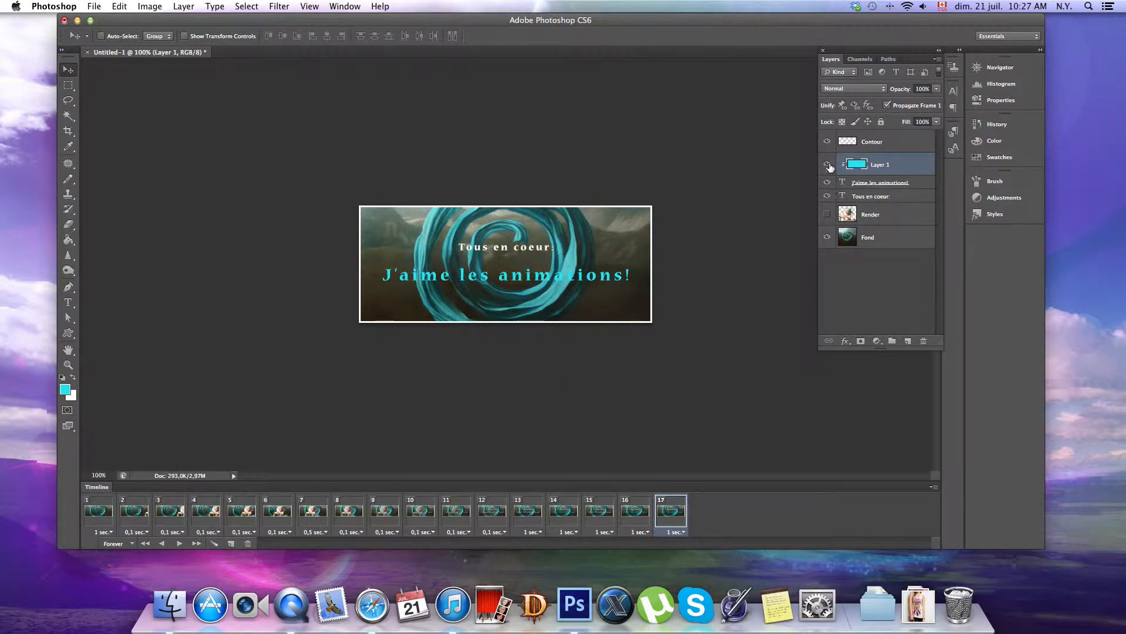
Step: Add frame 18 to the animation with the cyan Layer 1 shown
click(231, 543)
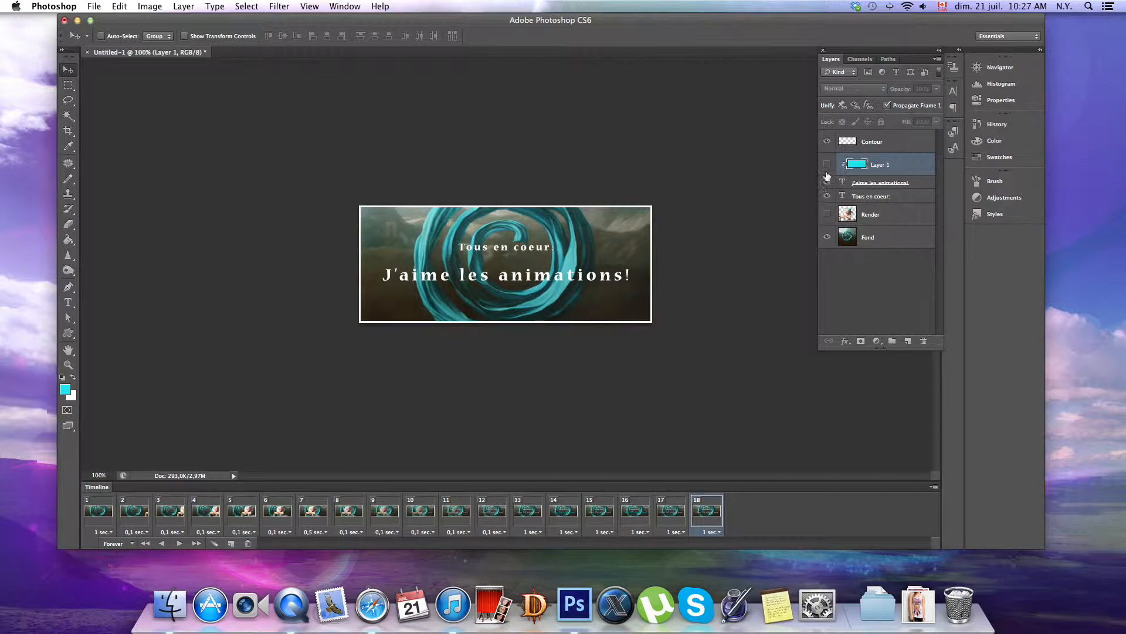
click(827, 165)
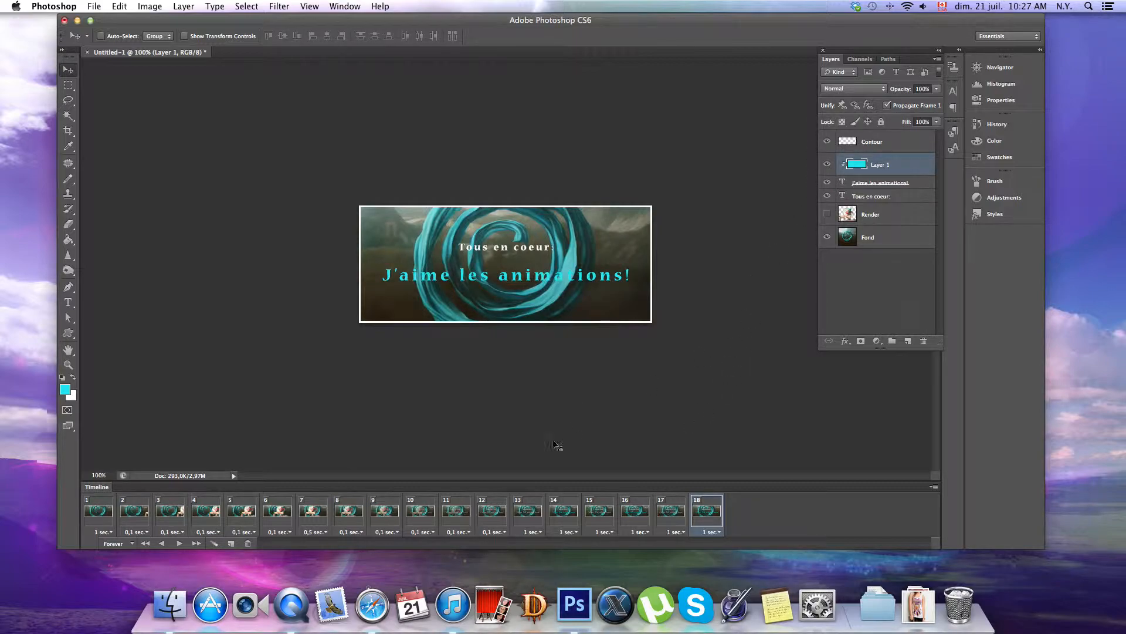
Step: Compare frames 13 and 14, and preview the animation from frame 13 to check the text's color flashing
click(530, 510)
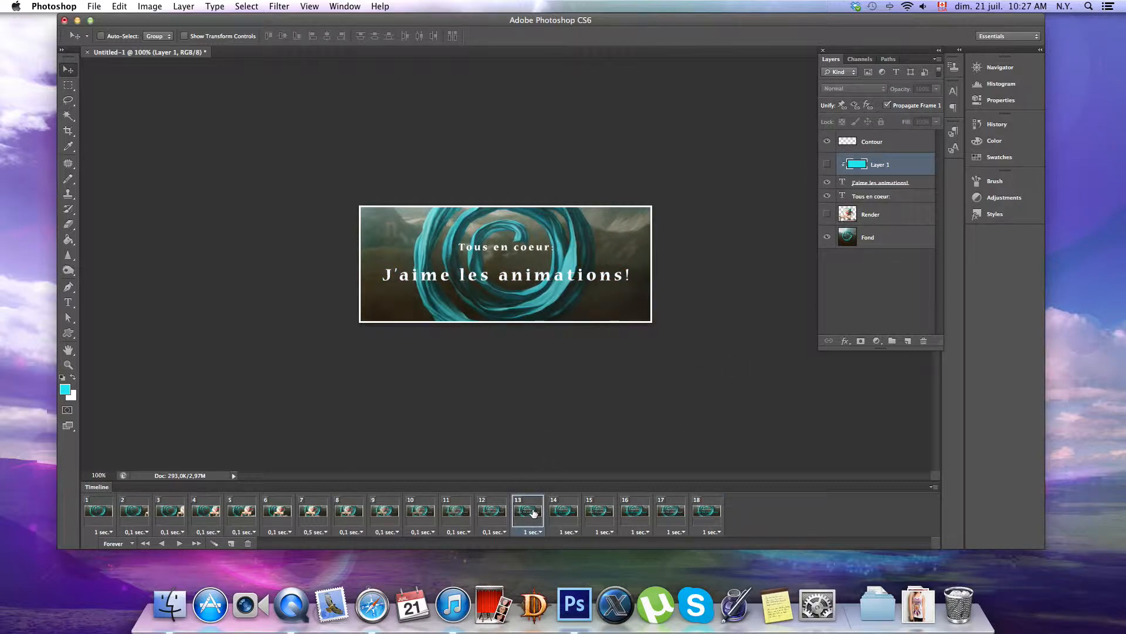
click(575, 516)
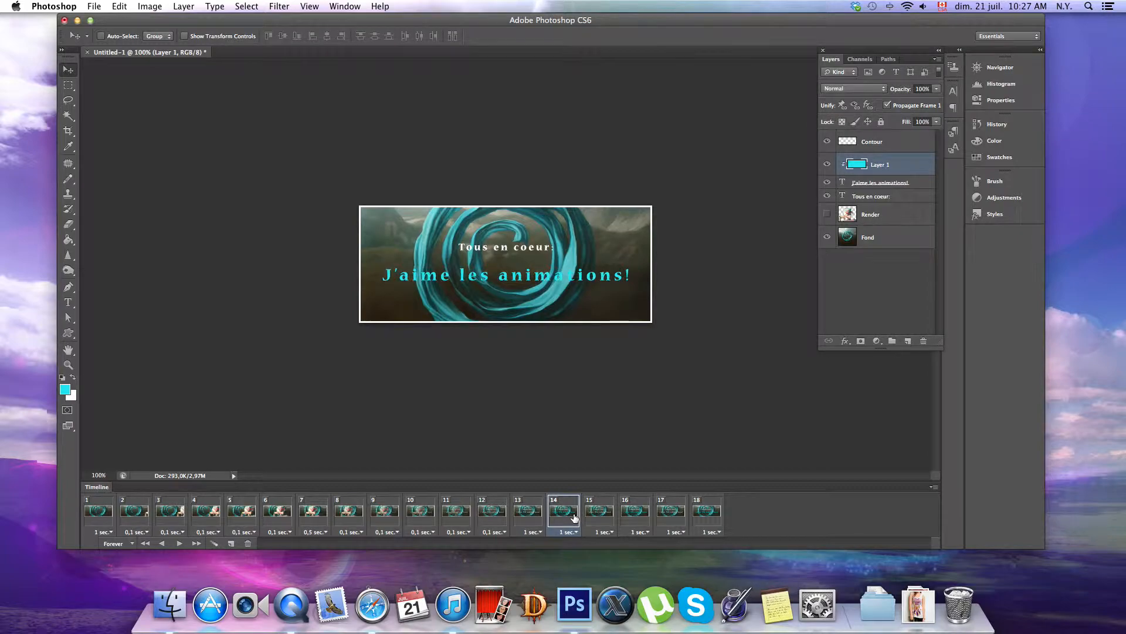
click(535, 520)
click(567, 521)
click(519, 518)
click(179, 544)
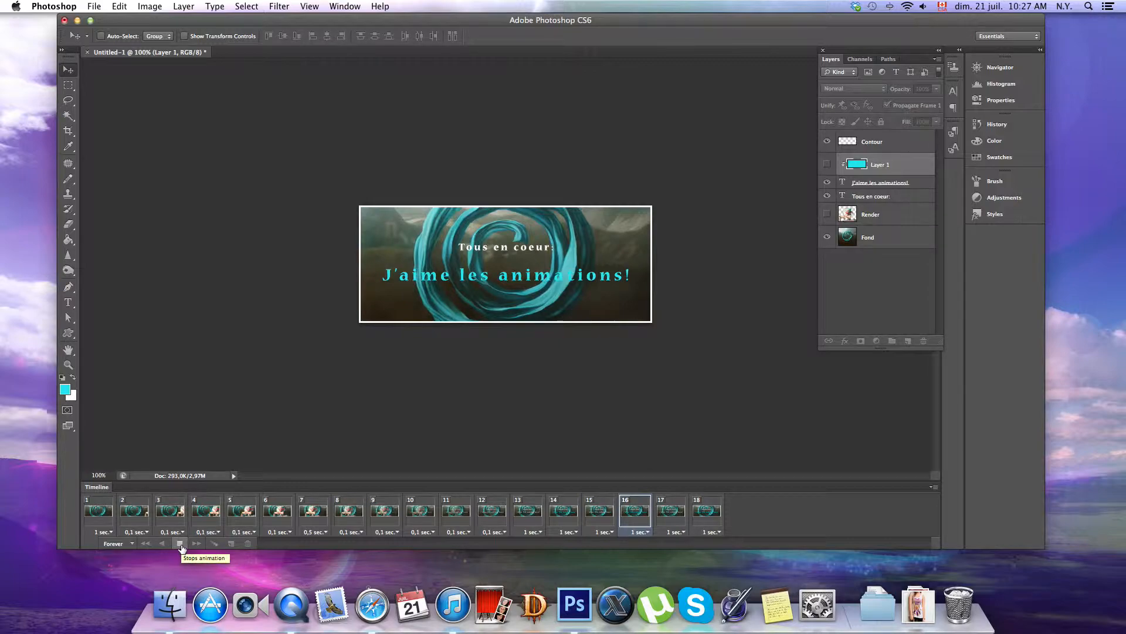
click(181, 545)
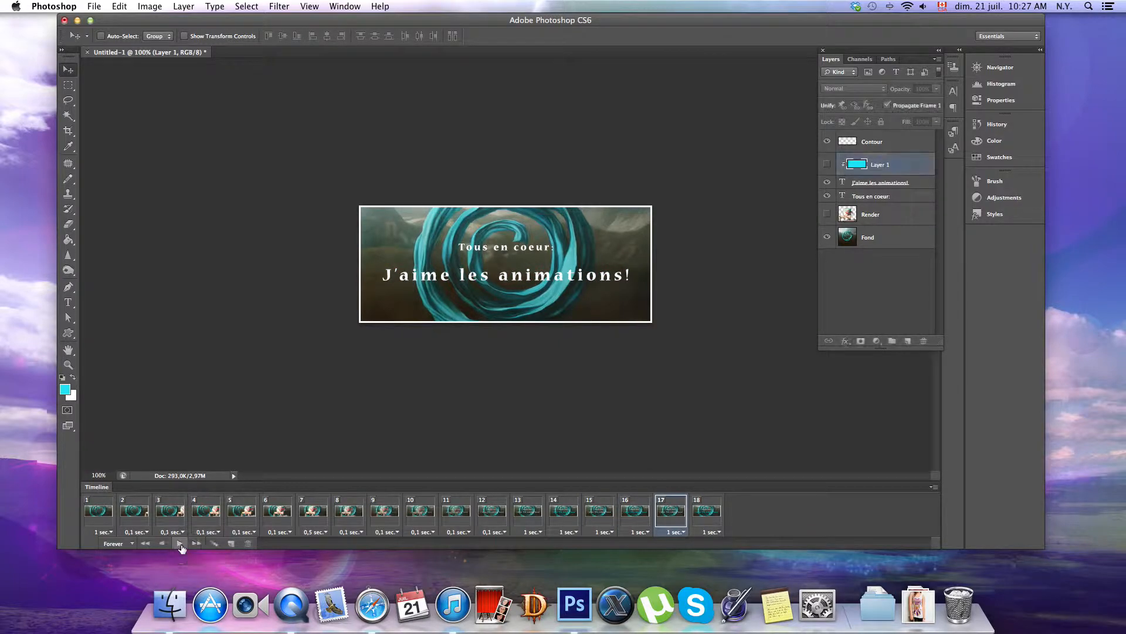
Step: Set the delay of frames 14, 15, 16 and 17 to 0.1 seconds each
click(536, 532)
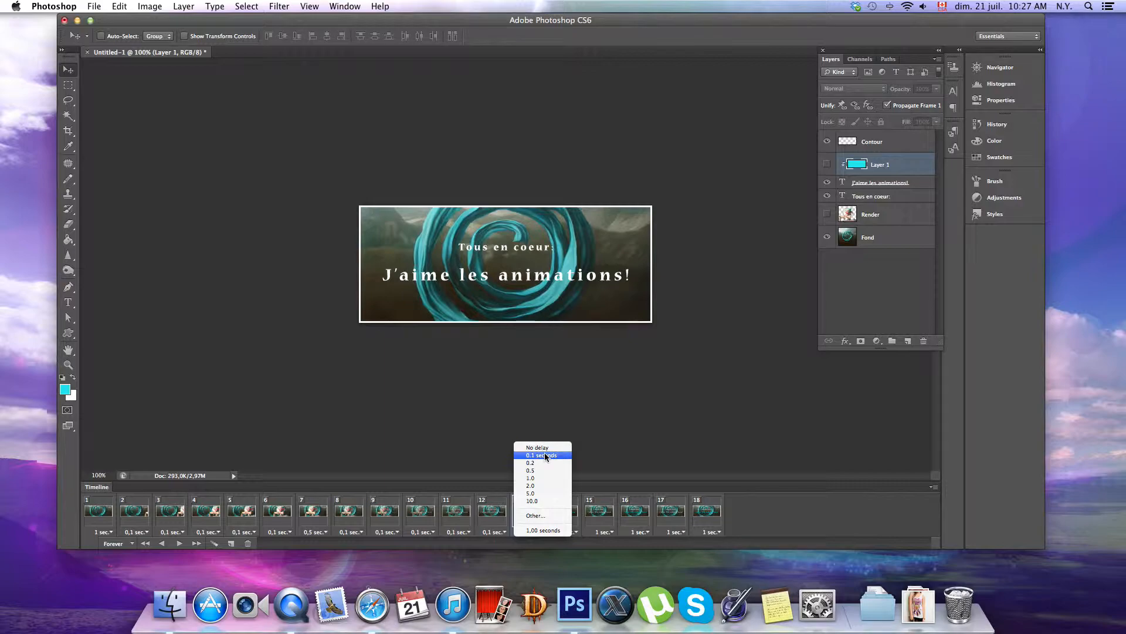
click(615, 488)
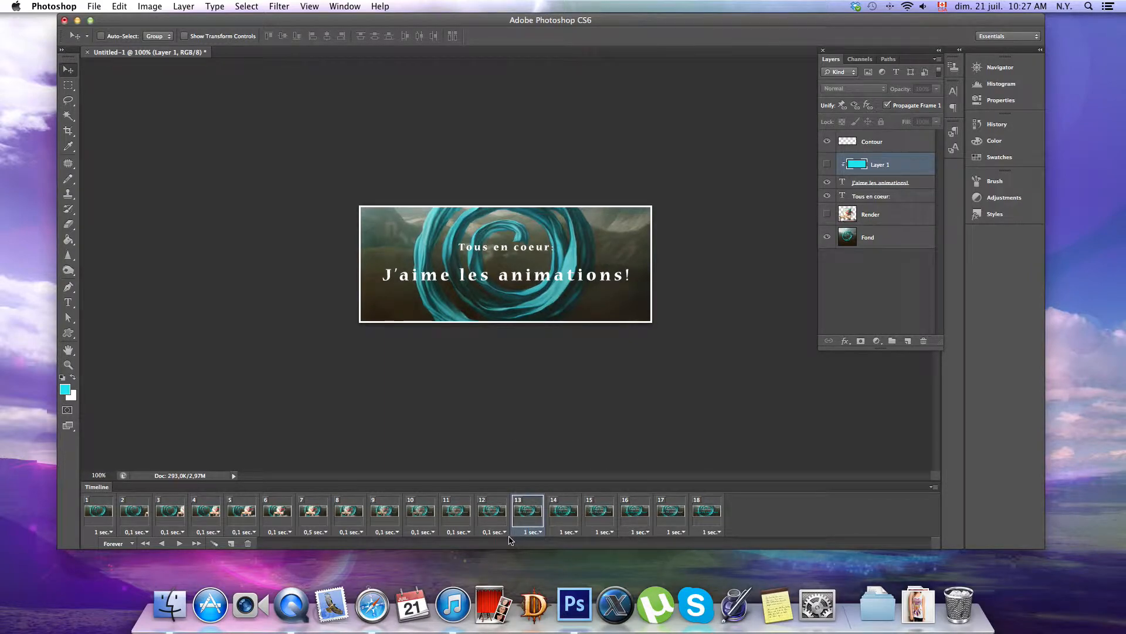
click(567, 532)
click(568, 532)
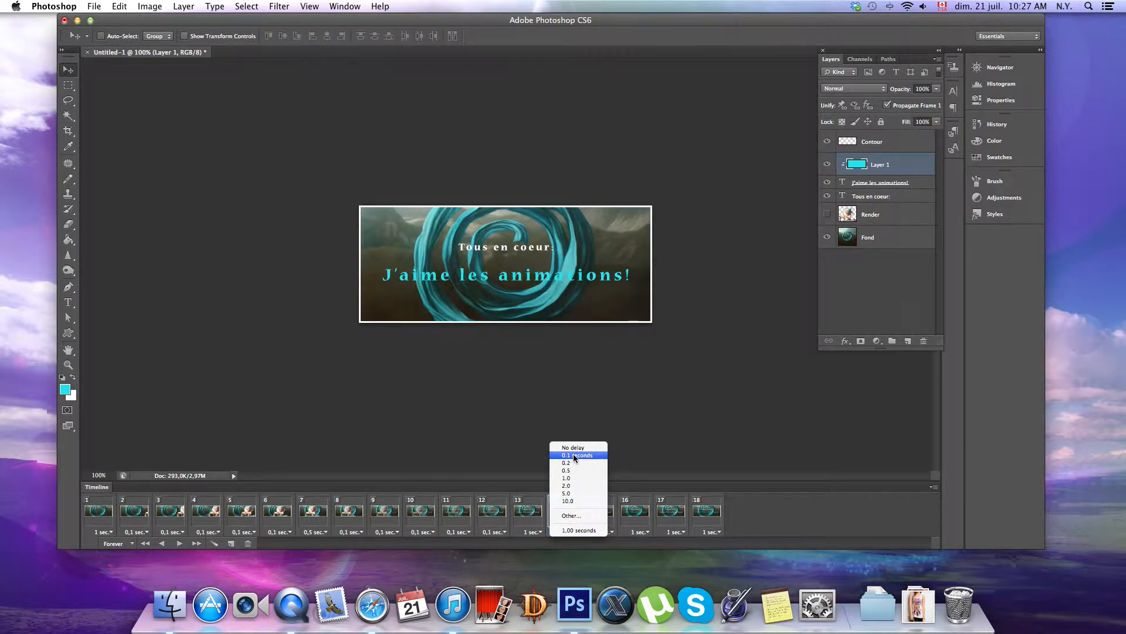
click(586, 455)
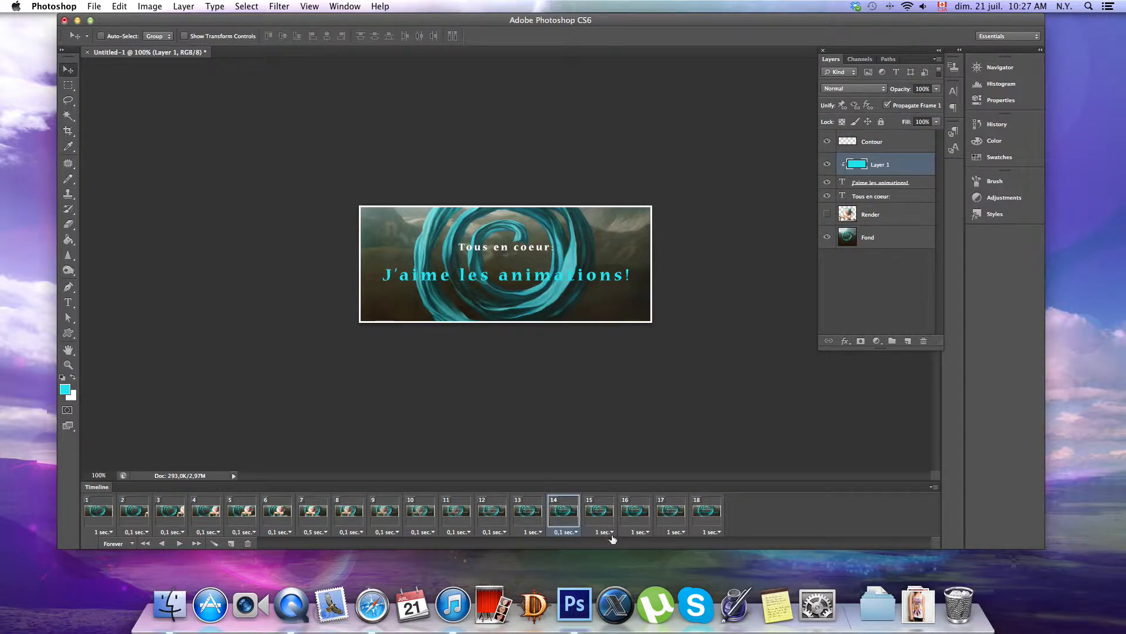
click(601, 532)
click(621, 455)
click(639, 532)
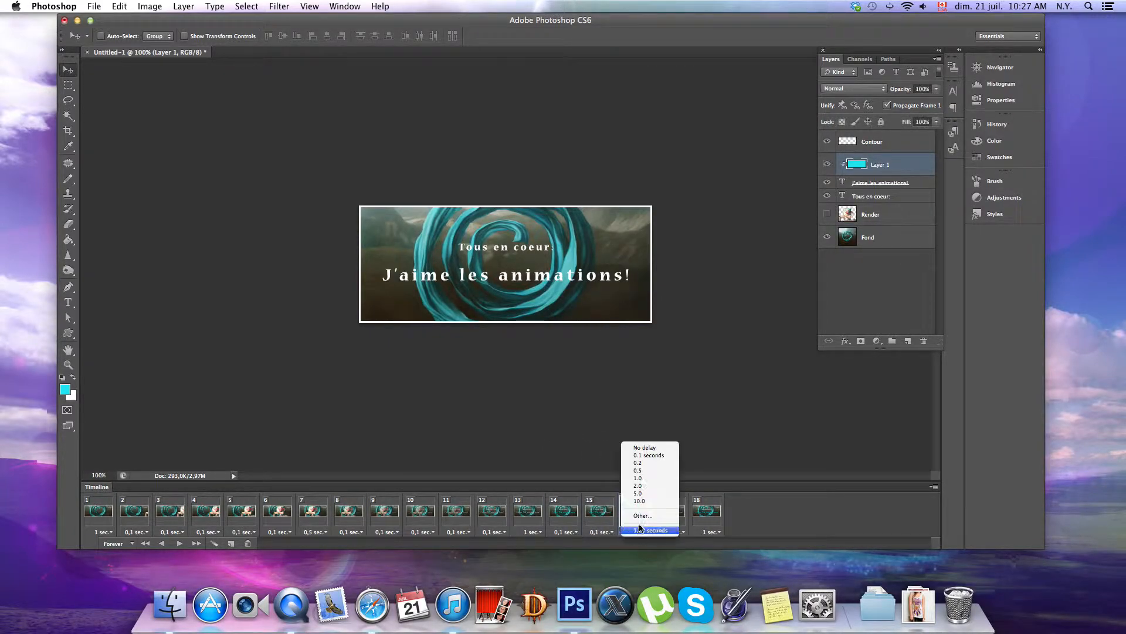
click(649, 454)
click(674, 531)
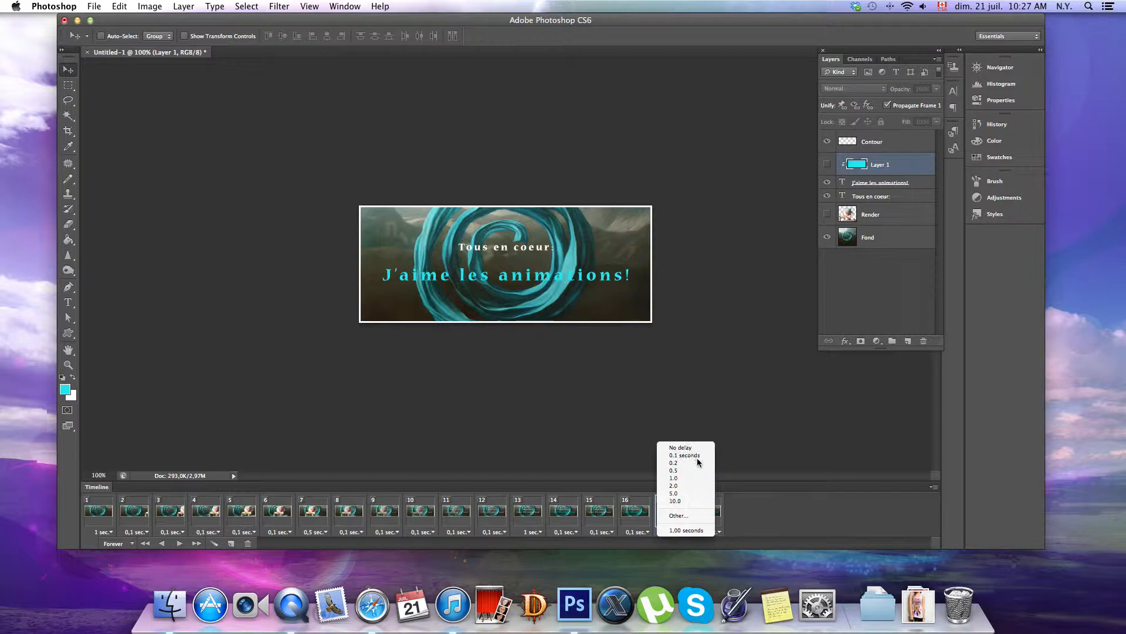
click(684, 455)
Step: Preview the animation from frame 12 to check the speed of the text's color flashing
click(498, 524)
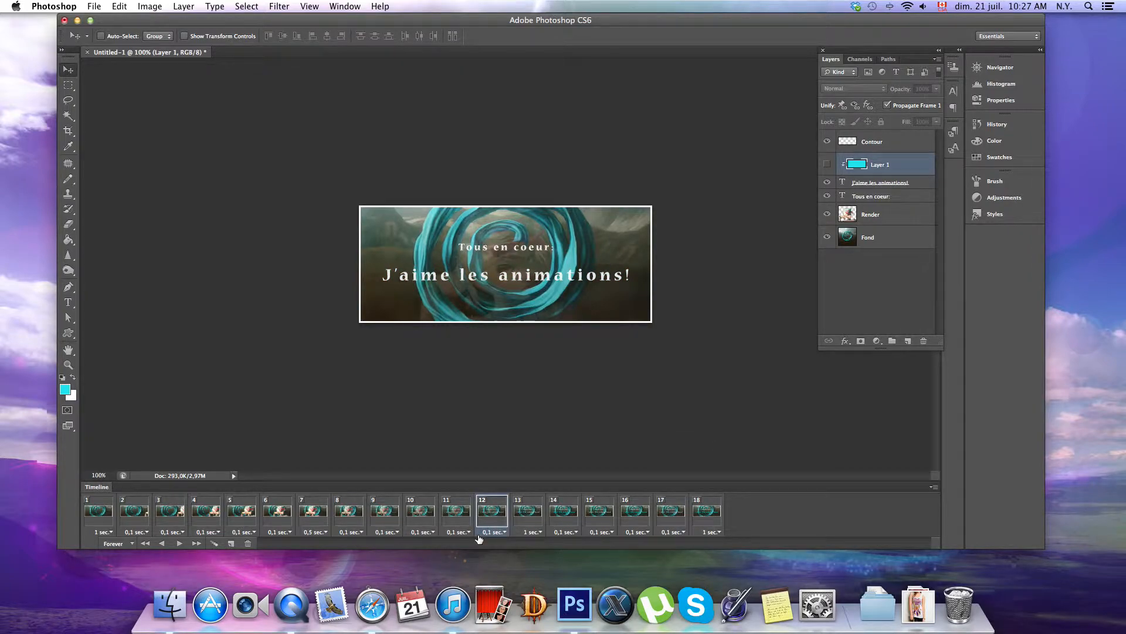
click(179, 544)
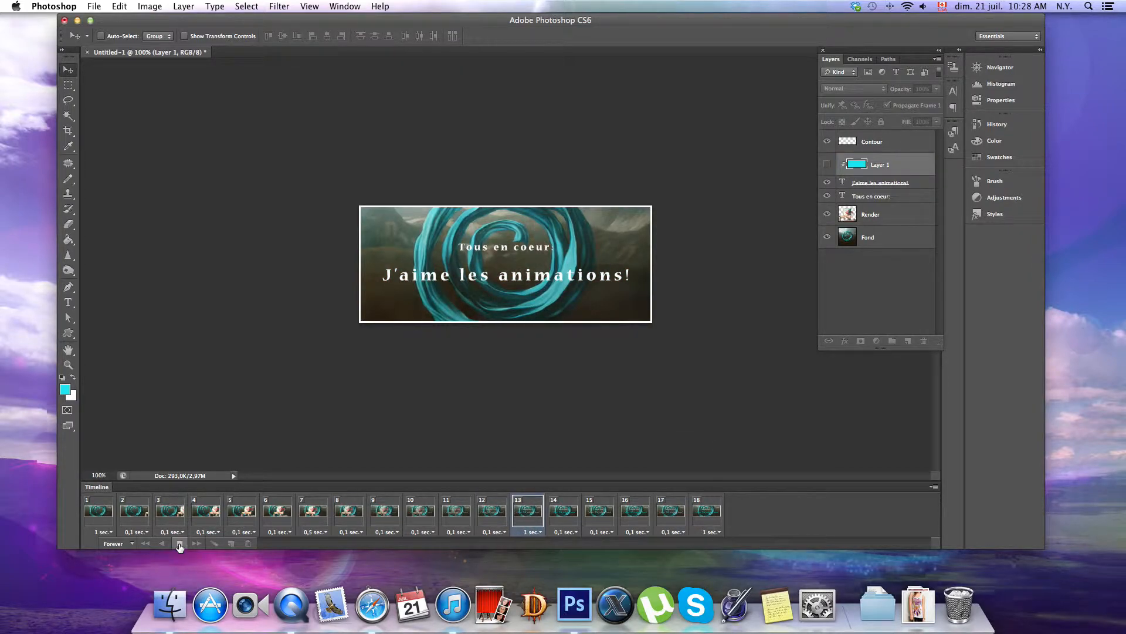
click(179, 543)
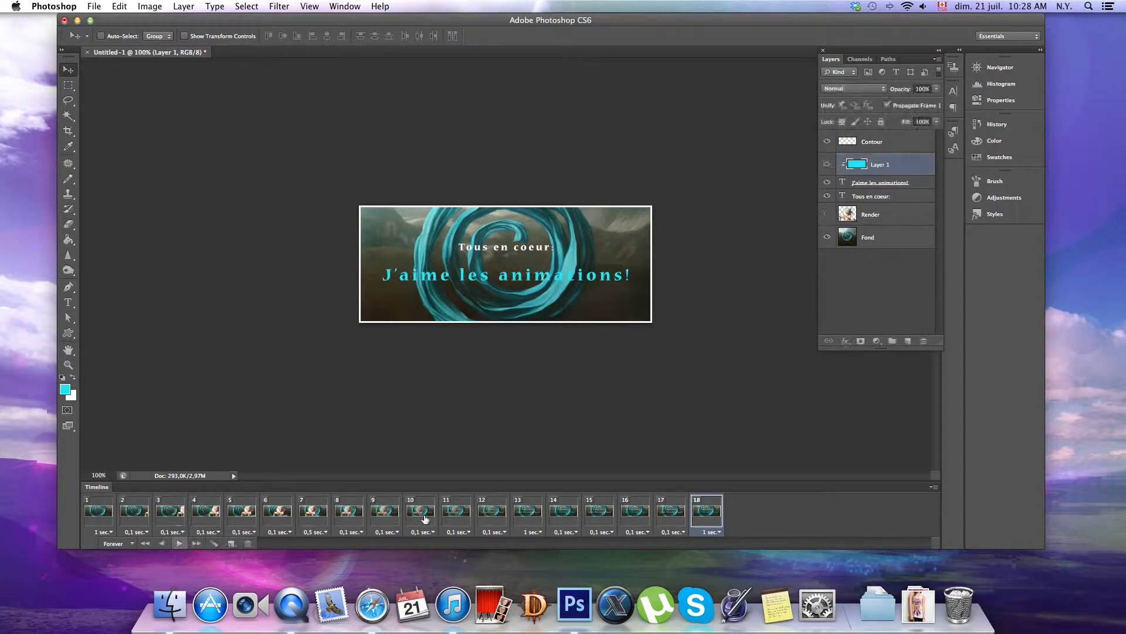
Step: Set frames 14, 15, 16 and 17 to no delay
click(563, 532)
click(572, 448)
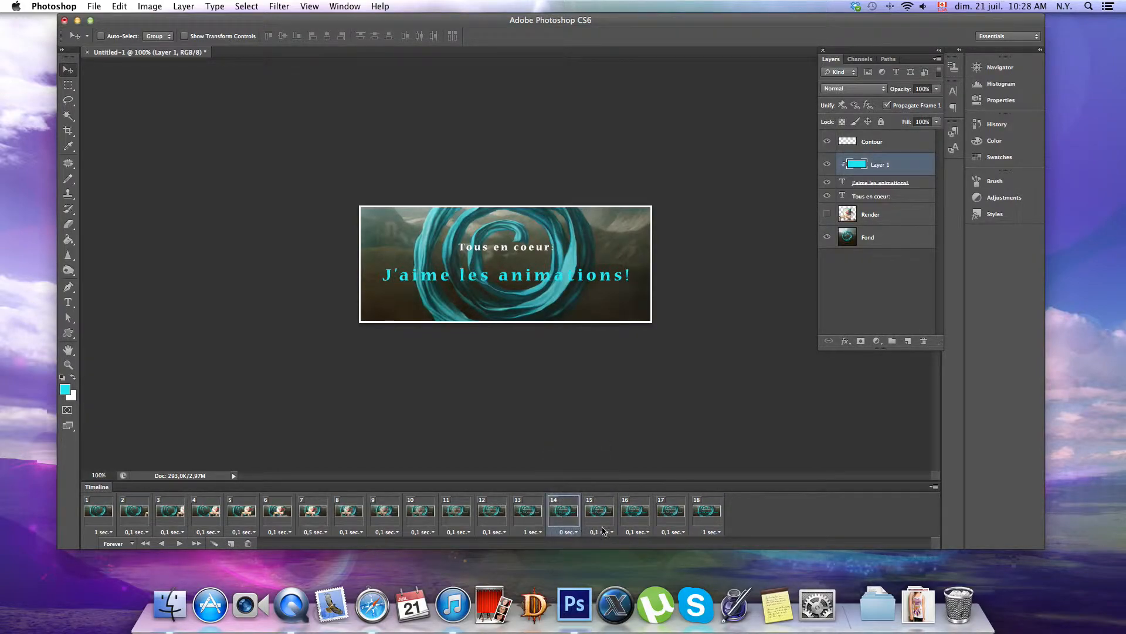
click(605, 531)
click(607, 449)
click(648, 531)
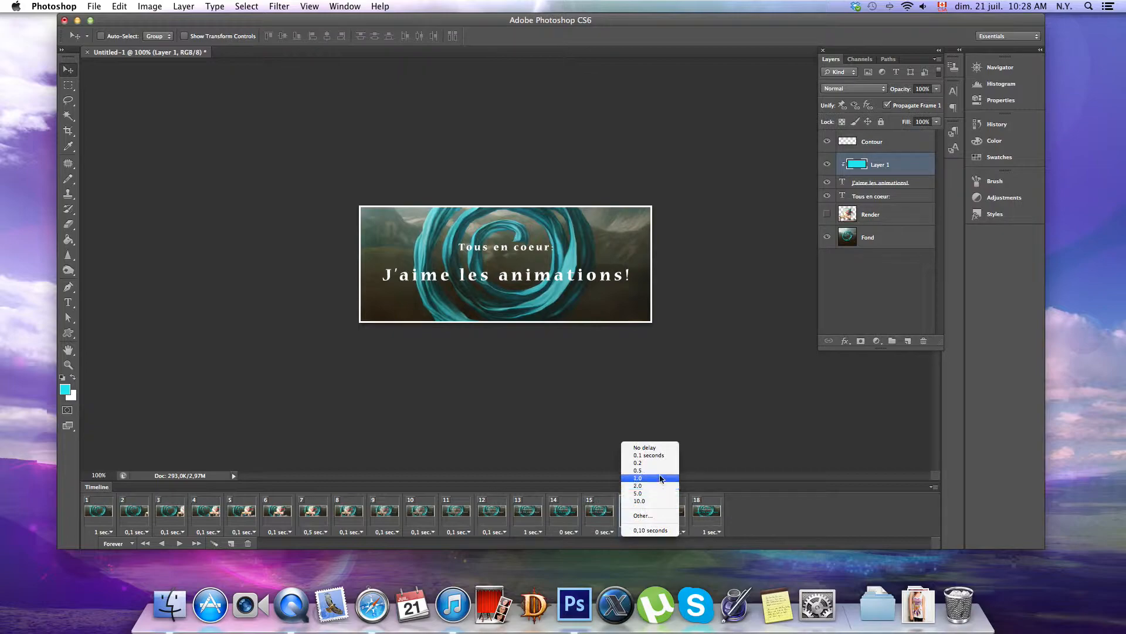
click(645, 448)
click(683, 531)
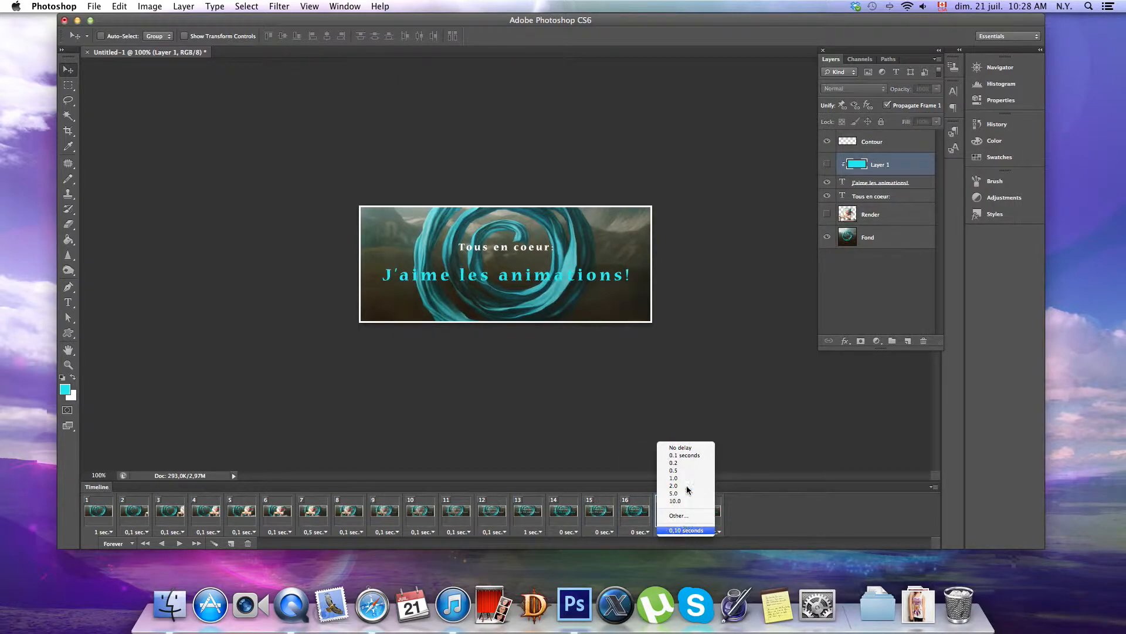
click(680, 448)
Step: Preview the animation from frame 13 and stop it at frame 1
click(518, 516)
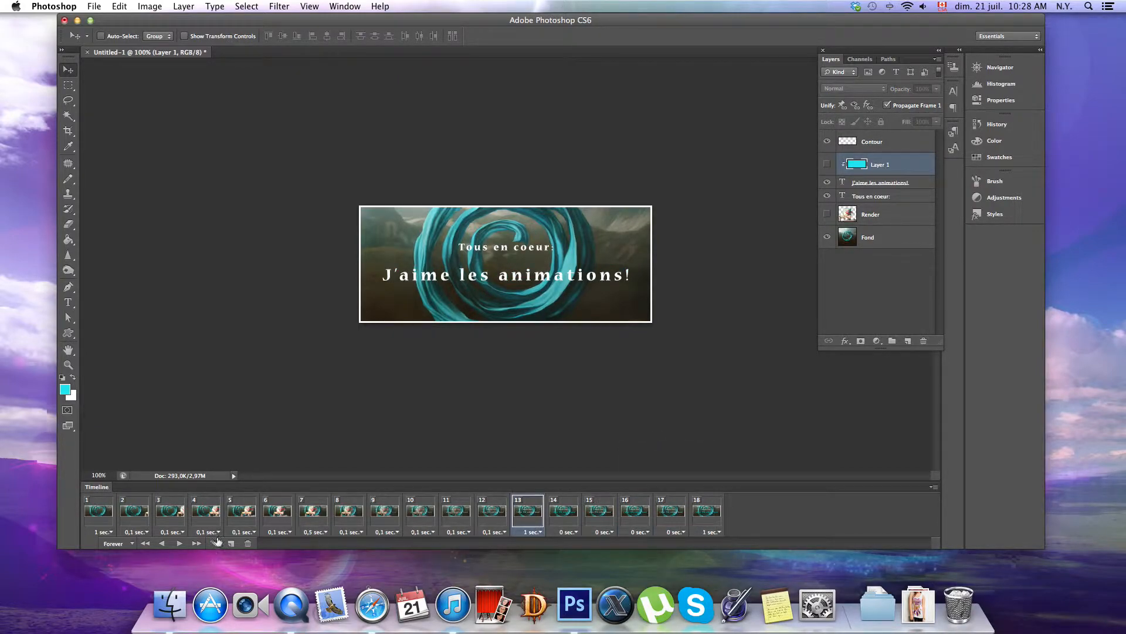
click(178, 543)
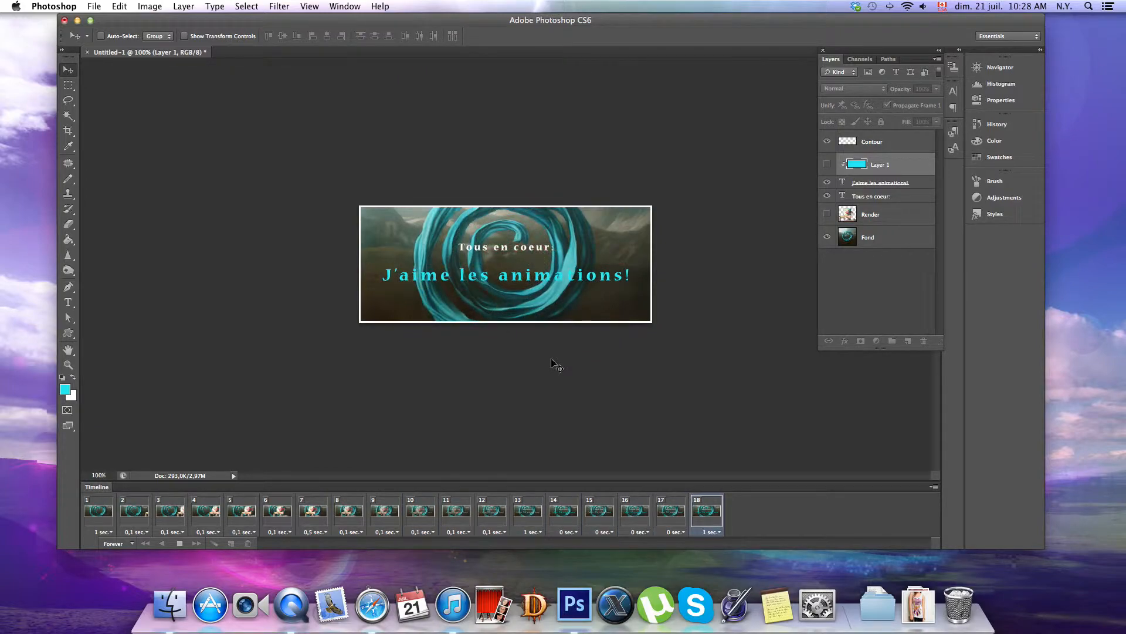
click(179, 543)
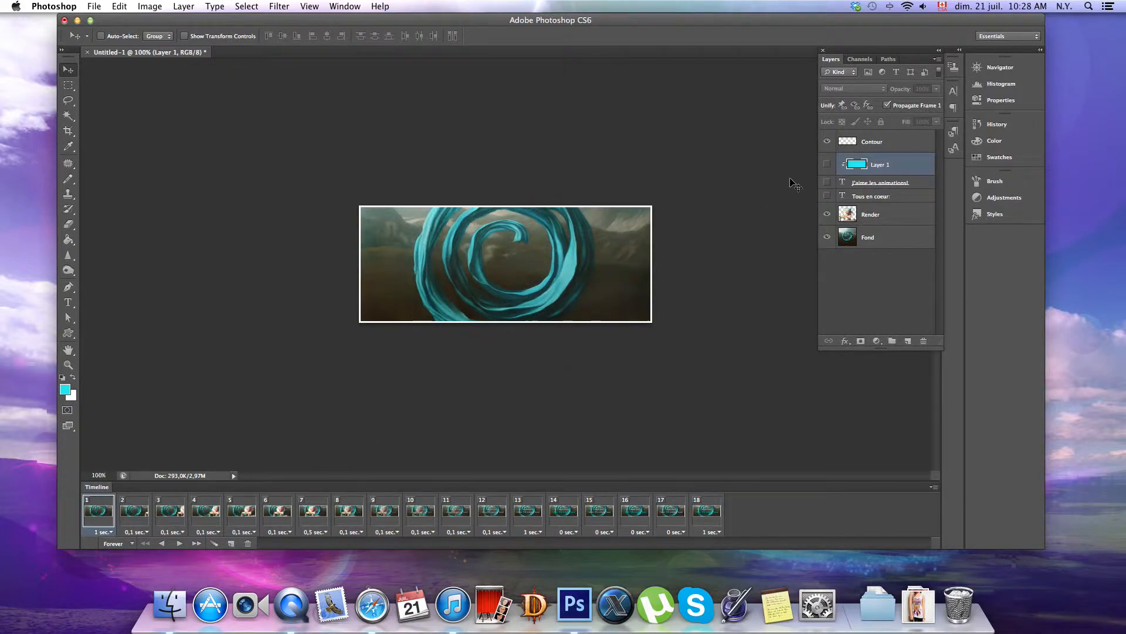
Step: Try toggling Contour and showing Layer 1 and the "J'aime les animations!" text in frame 1, check frame 18, and hide both in frame 1 again
click(844, 143)
click(827, 142)
click(827, 142)
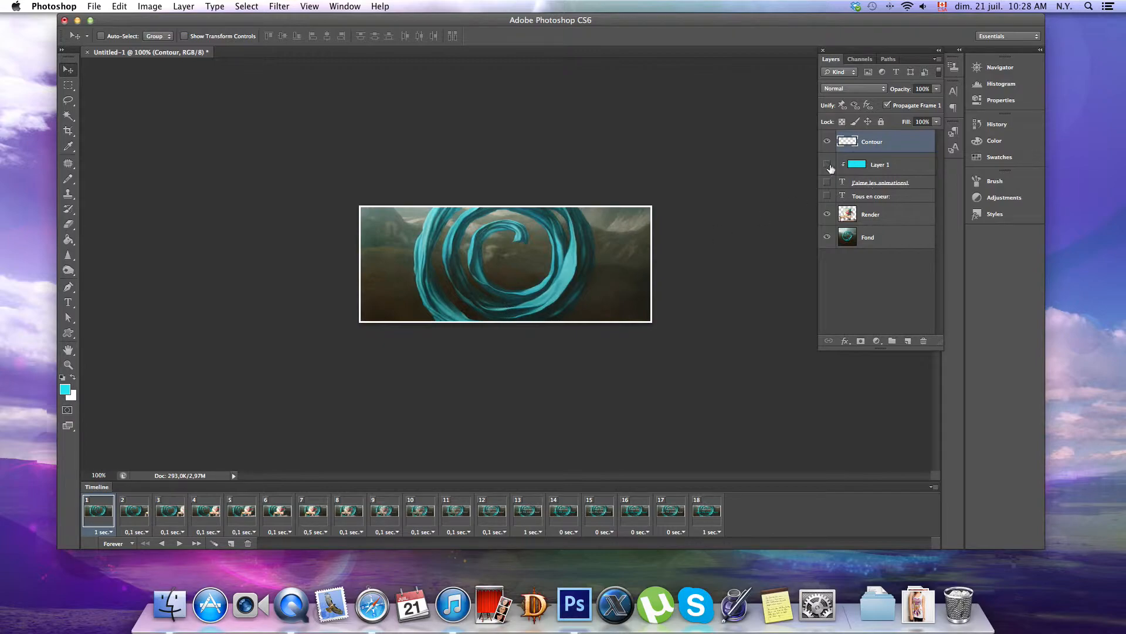
click(827, 165)
click(827, 182)
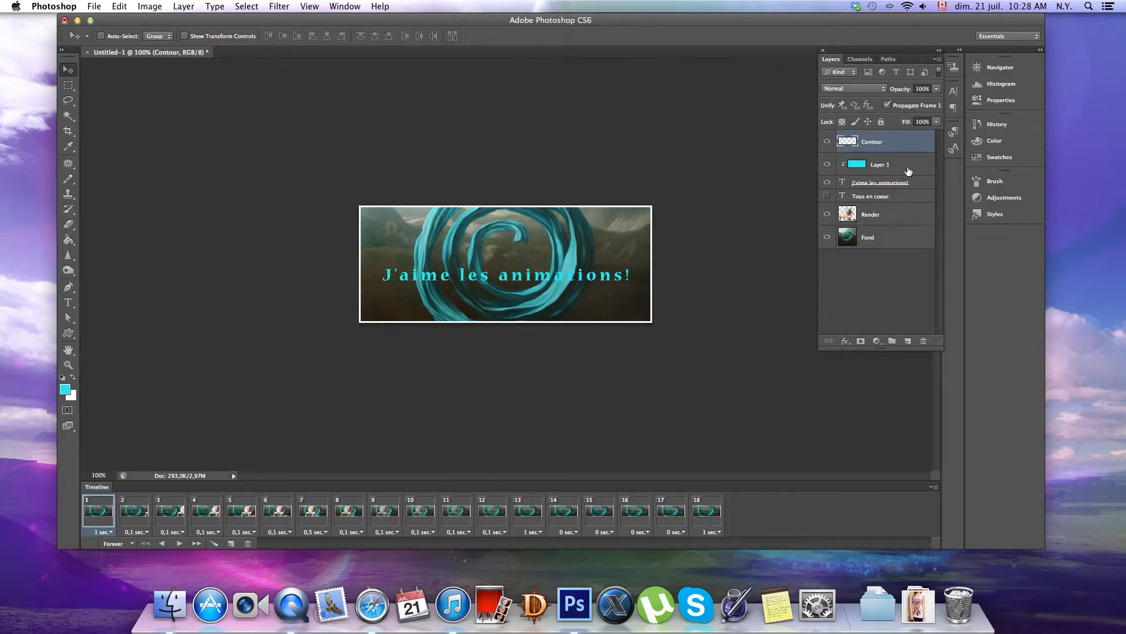
click(703, 516)
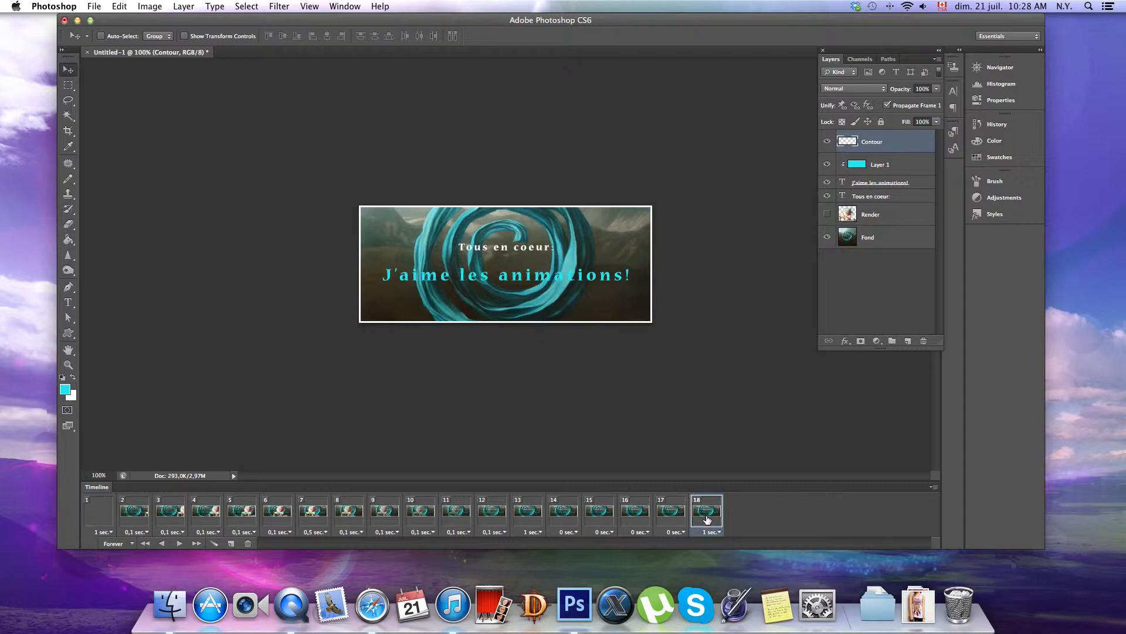
click(99, 511)
click(827, 165)
click(827, 182)
Step: Check the layer visibility in frames 13, 14, 15, 17 and 18
click(535, 515)
click(563, 515)
click(599, 515)
click(671, 515)
click(699, 517)
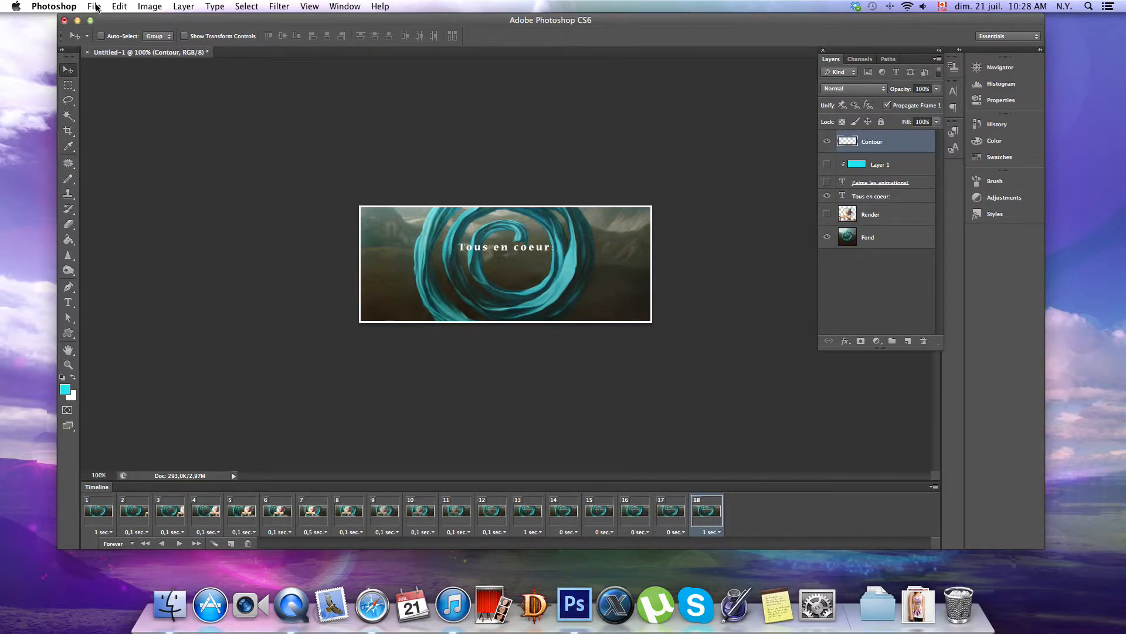
Step: Start saving the animation for the web, with the format set to GIF and Transparency turned off
click(94, 7)
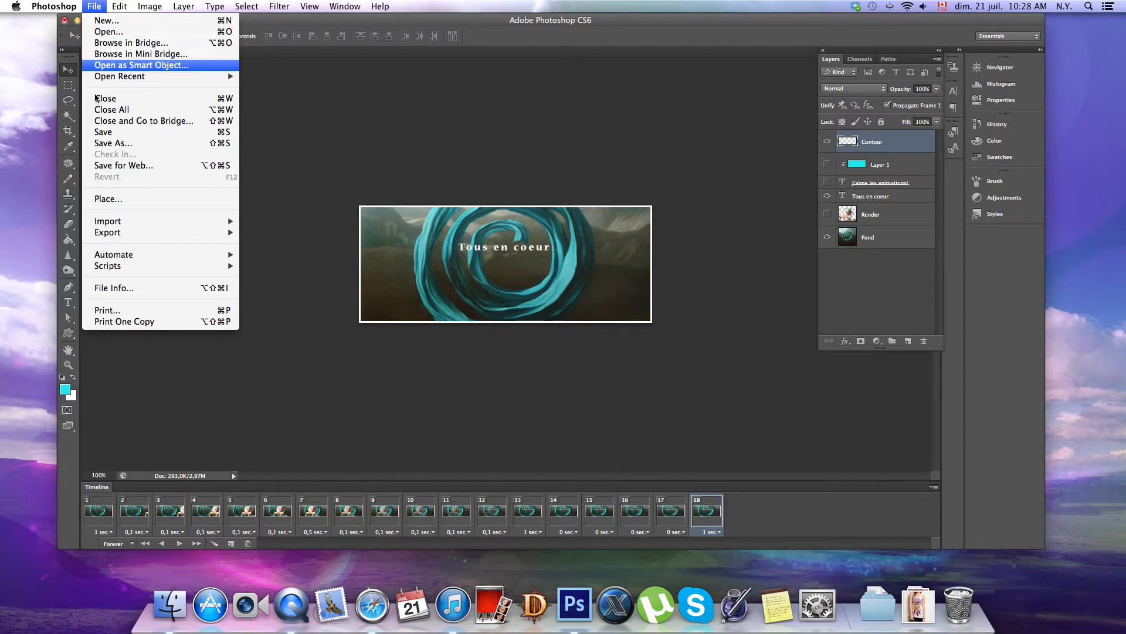
click(165, 172)
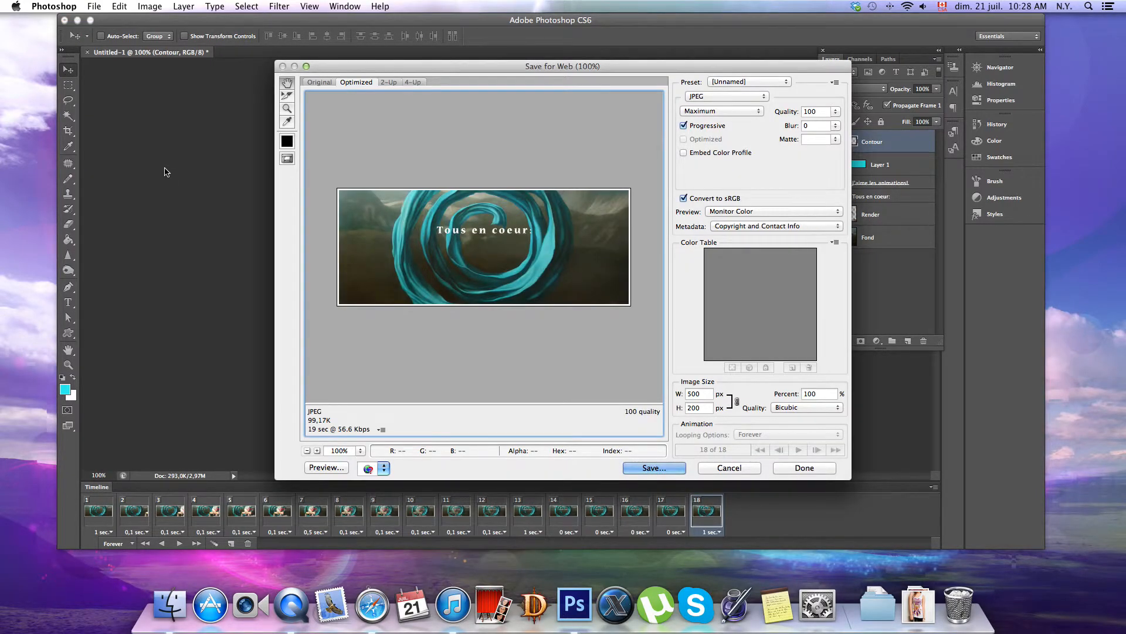
click(743, 98)
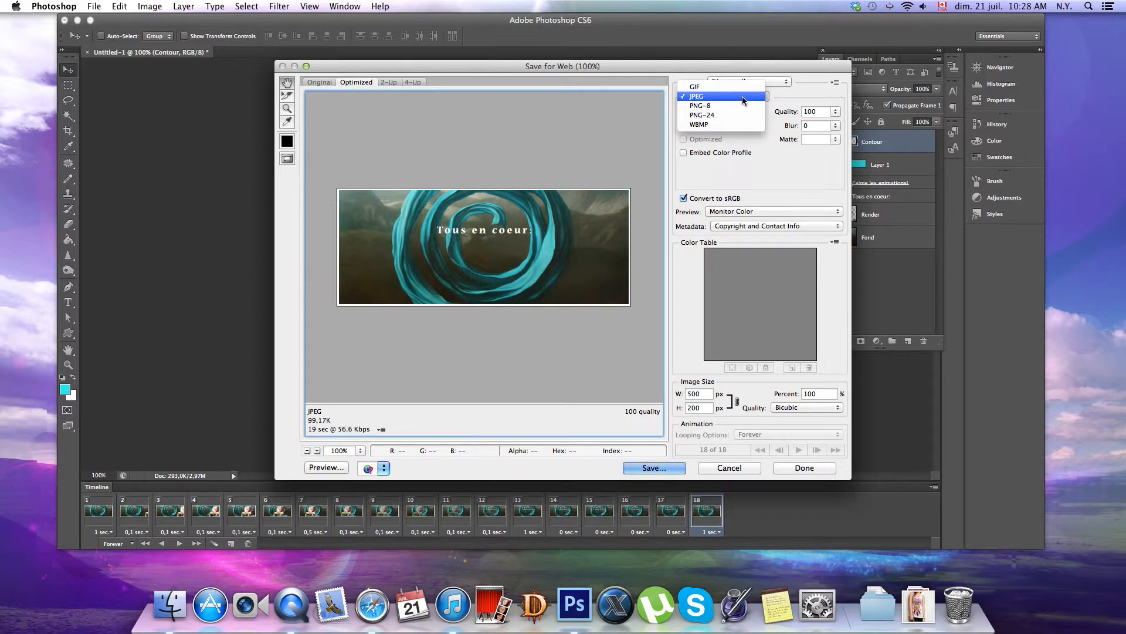
click(697, 86)
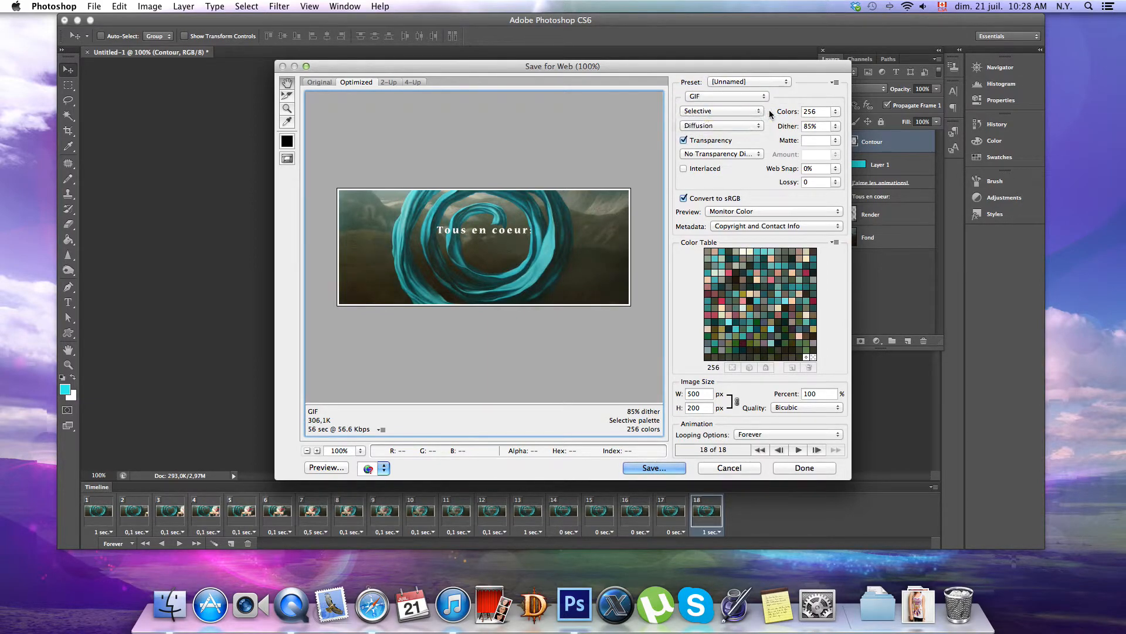
click(760, 111)
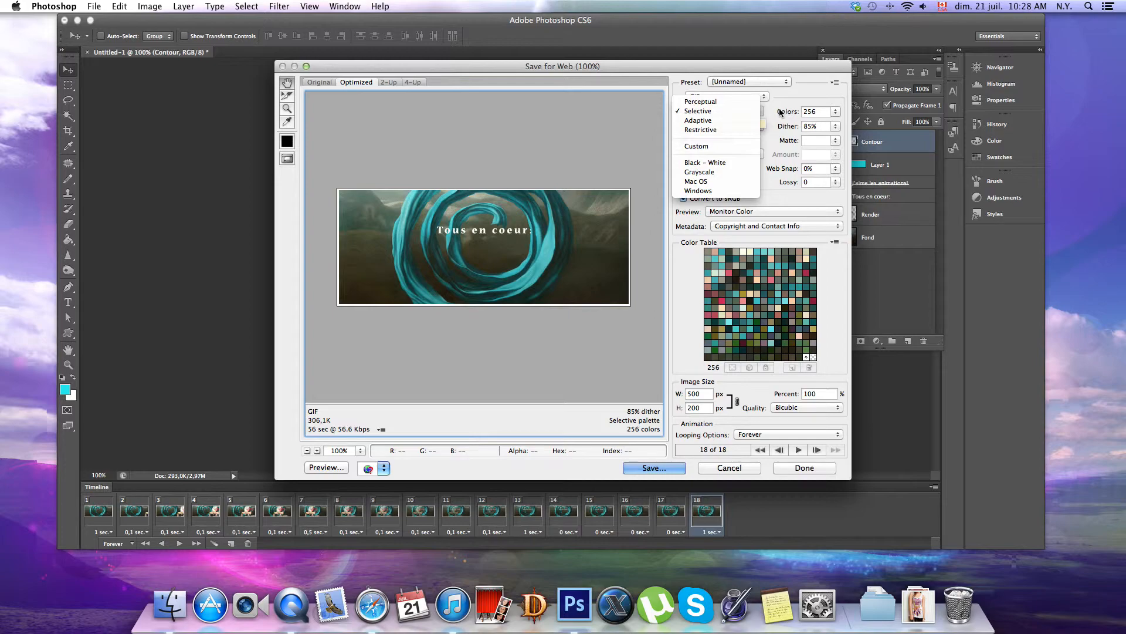
click(770, 118)
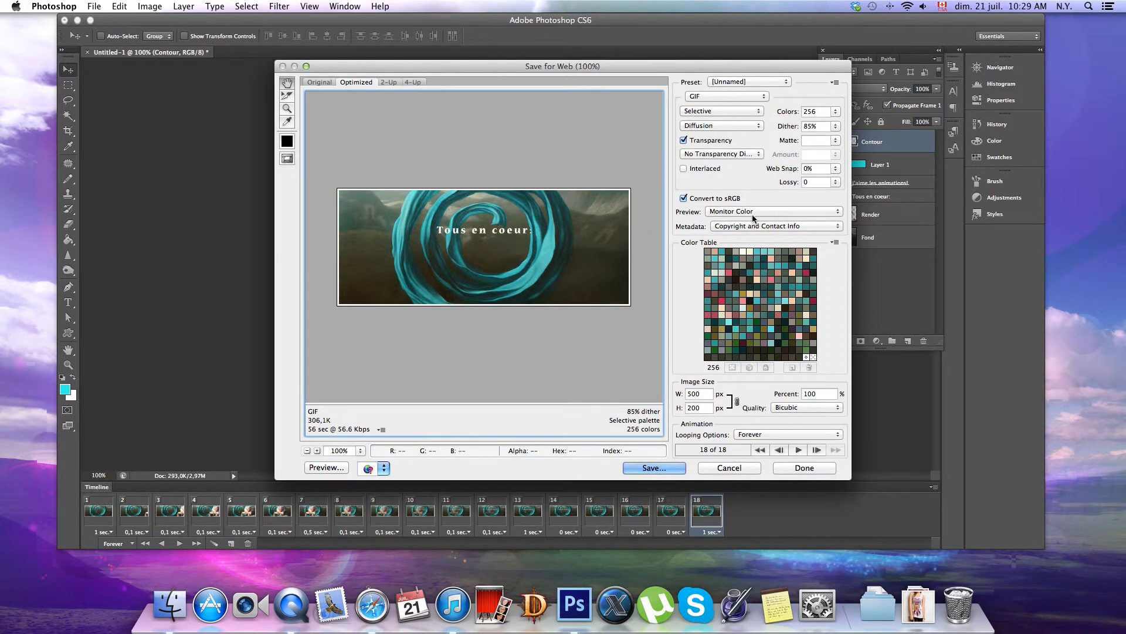
click(684, 140)
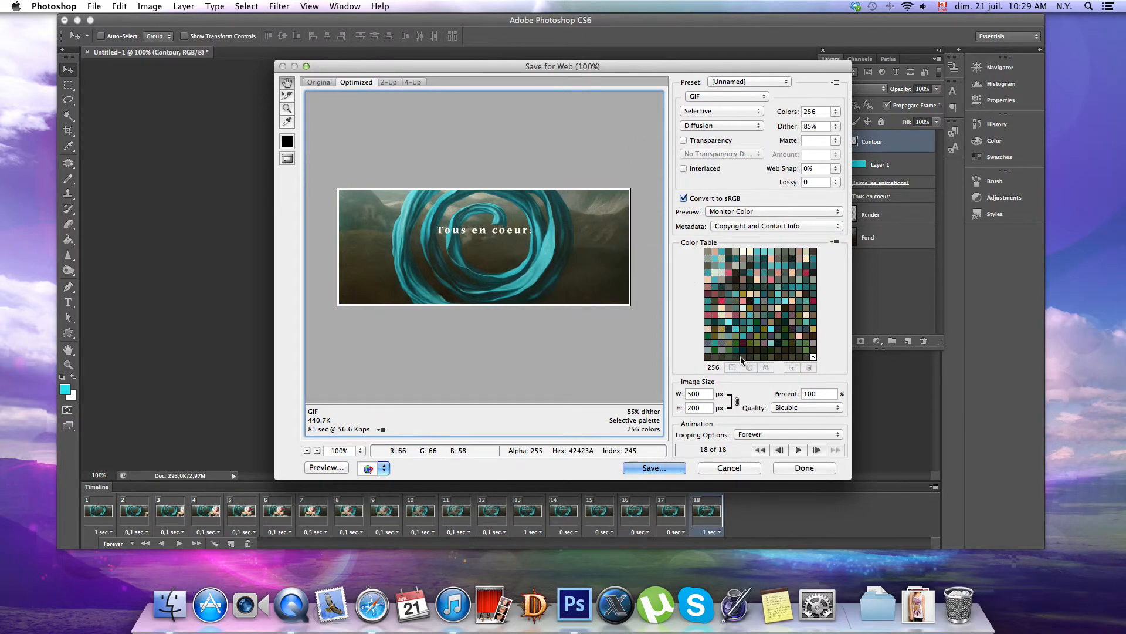